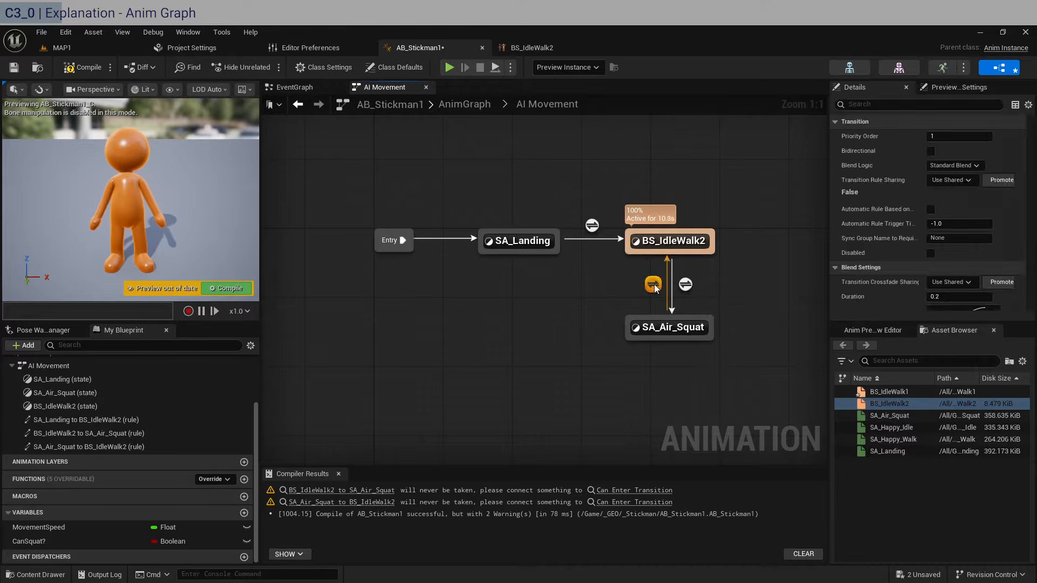
- Make the SA_Air_Squat→BS_IdleWalk2 transition use Automatic Rule Based on Sequence Player, then recompile
{"action": "double_click", "coordinate": [653, 284]}
{"action": "left_click", "coordinate": [542, 103]}
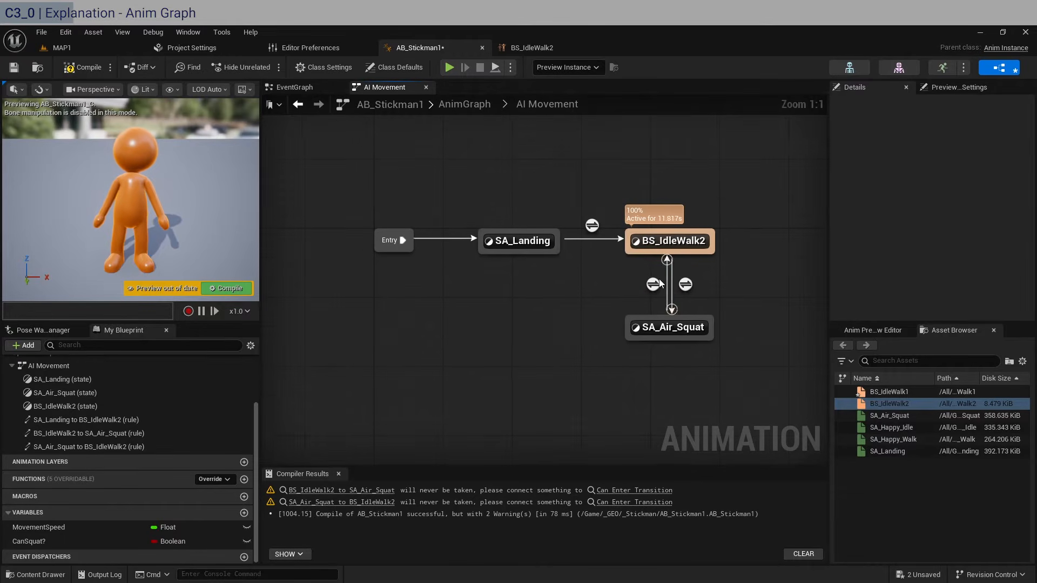
{"action": "left_click", "coordinate": [653, 284]}
{"action": "left_click", "coordinate": [928, 209]}
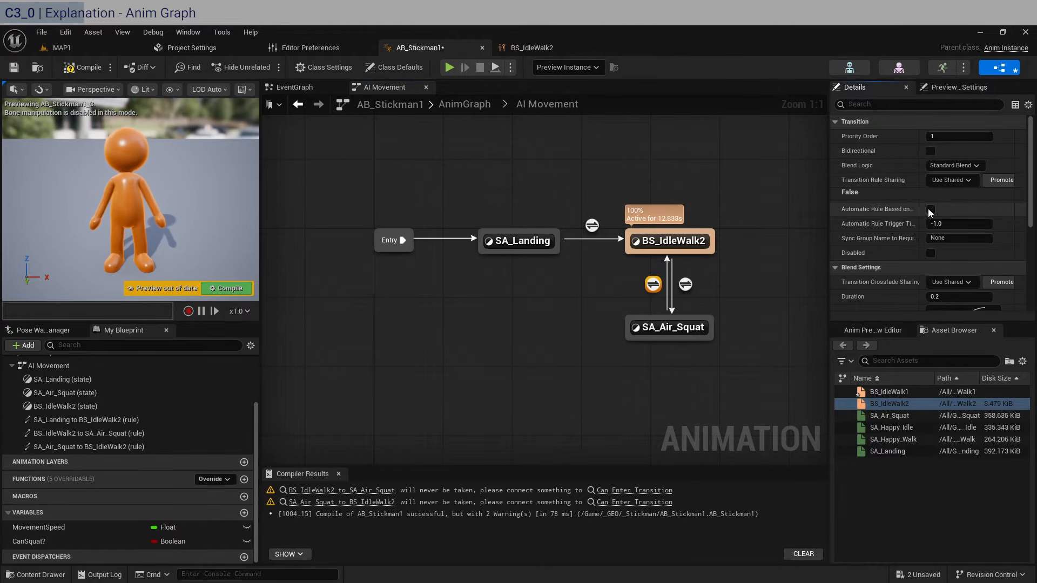
{"action": "left_click", "coordinate": [81, 67]}
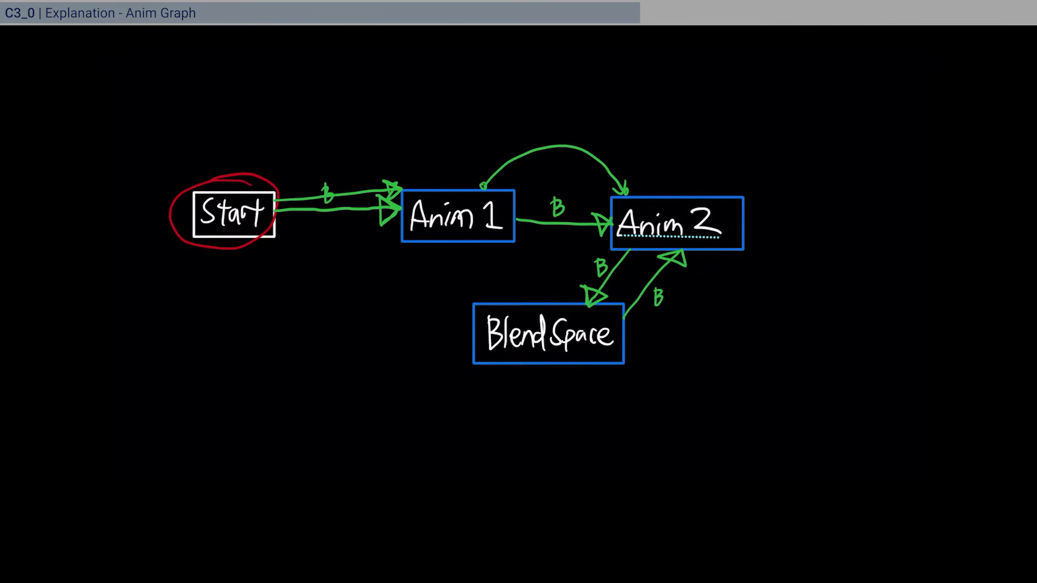
- Dot in red the arrow ends at Anim 1, Anim 2 and the BlendSpace arrow tip
{"action": "left_click_drag", "start_coordinate": [518, 216], "coordinate": [519, 216]}
{"action": "left_click_drag", "start_coordinate": [605, 221], "coordinate": [628, 254]}
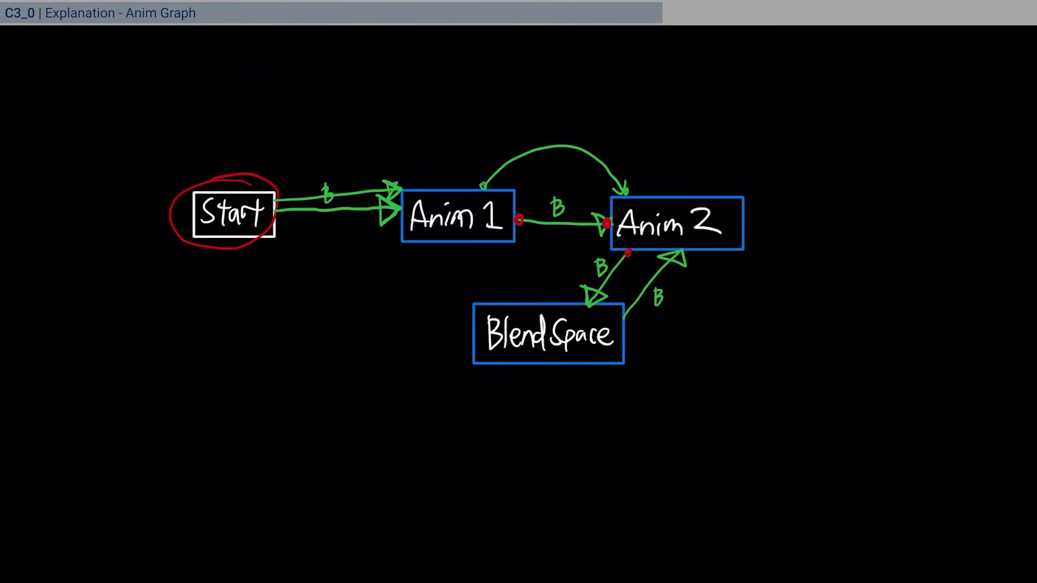
{"action": "left_click_drag", "start_coordinate": [588, 298], "coordinate": [590, 301]}
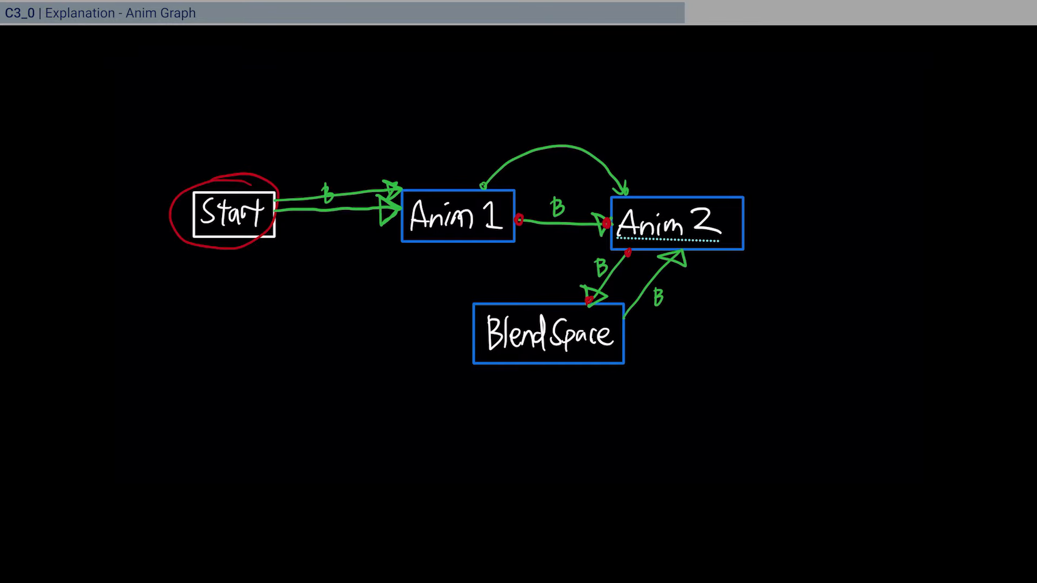
- Draw red pointer arrows at Anim 1 and Anim 2 and handwrite Pickup below BlendSpace
{"action": "left_click_drag", "start_coordinate": [511, 140], "coordinate": [521, 210]}
{"action": "mouse_move", "coordinate": [602, 208]}
{"action": "left_mouse_down"}
{"action": "mouse_move", "coordinate": [611, 209]}
{"action": "mouse_move", "coordinate": [609, 137]}
{"action": "left_mouse_up"}
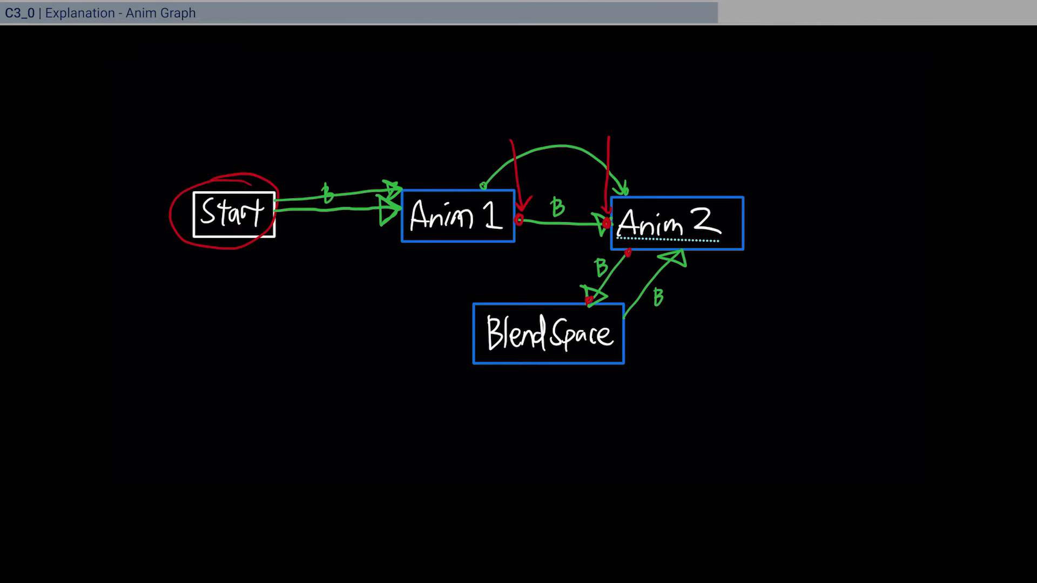
{"action": "mouse_move", "coordinate": [488, 380]}
{"action": "left_mouse_down"}
{"action": "mouse_move", "coordinate": [489, 412]}
{"action": "mouse_move", "coordinate": [491, 397]}
{"action": "mouse_move", "coordinate": [548, 398]}
{"action": "mouse_move", "coordinate": [564, 384]}
{"action": "mouse_move", "coordinate": [568, 411]}
{"action": "left_mouse_up"}
{"action": "left_click_drag", "start_coordinate": [566, 385], "coordinate": [567, 395]}
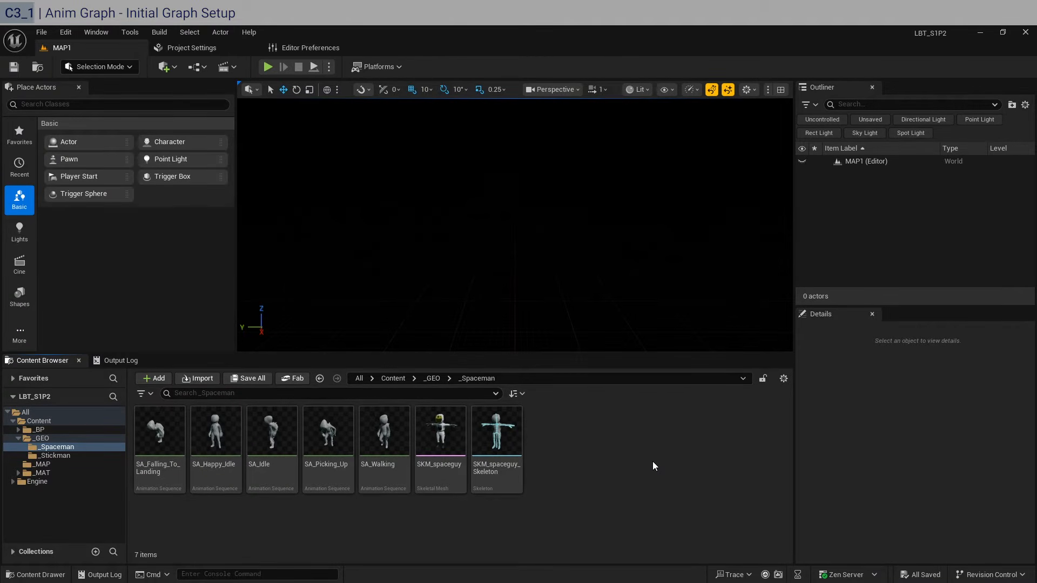
- In _Stickman, create animation blueprint AB_Stickman1 on SKM_stickman_lowpoly_Skeleton
{"action": "left_click", "coordinate": [54, 455]}
{"action": "right_click", "coordinate": [524, 461]}
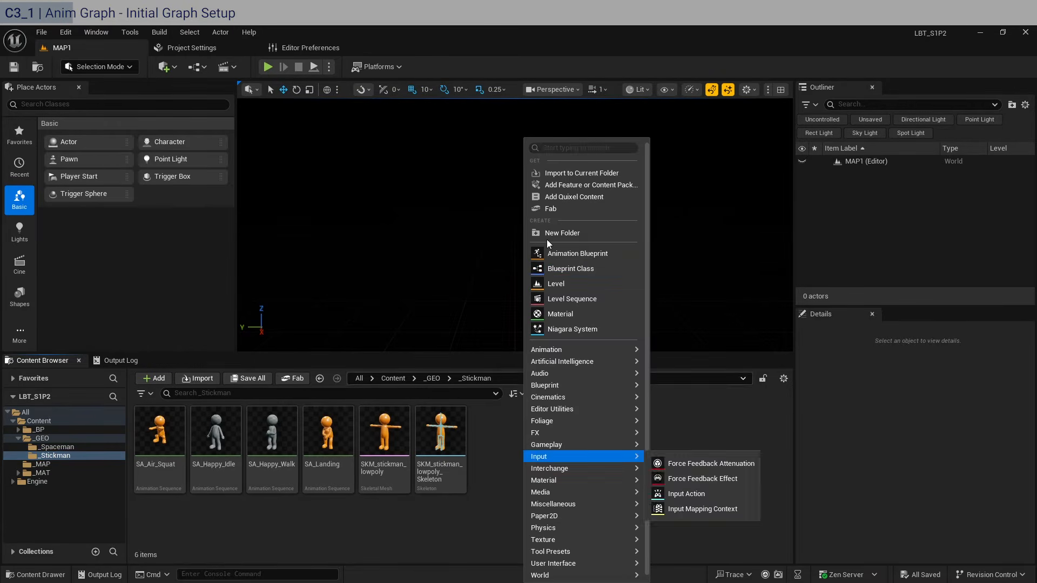
{"action": "left_click", "coordinate": [614, 253]}
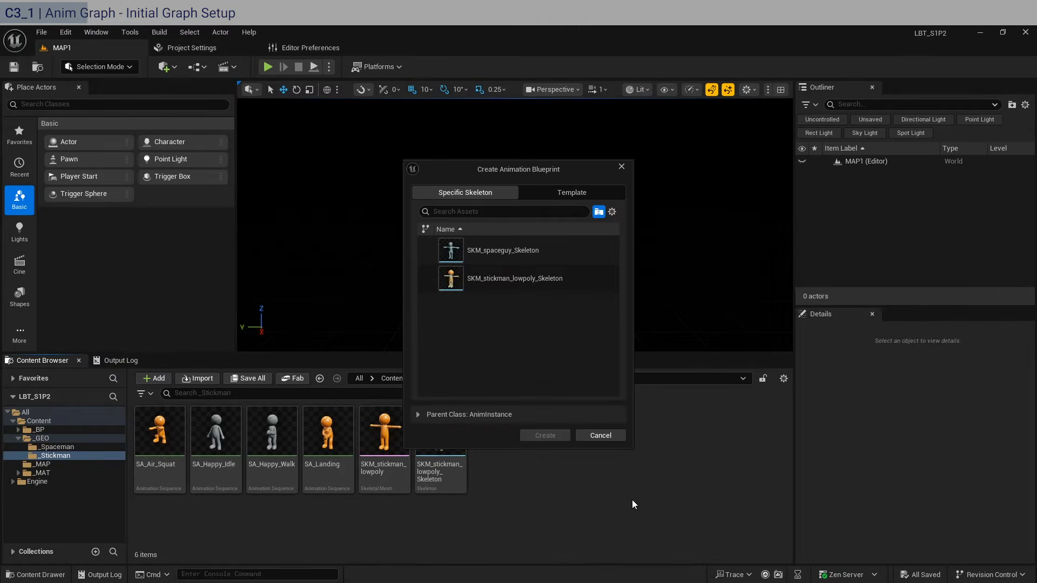
{"action": "left_click", "coordinate": [505, 279]}
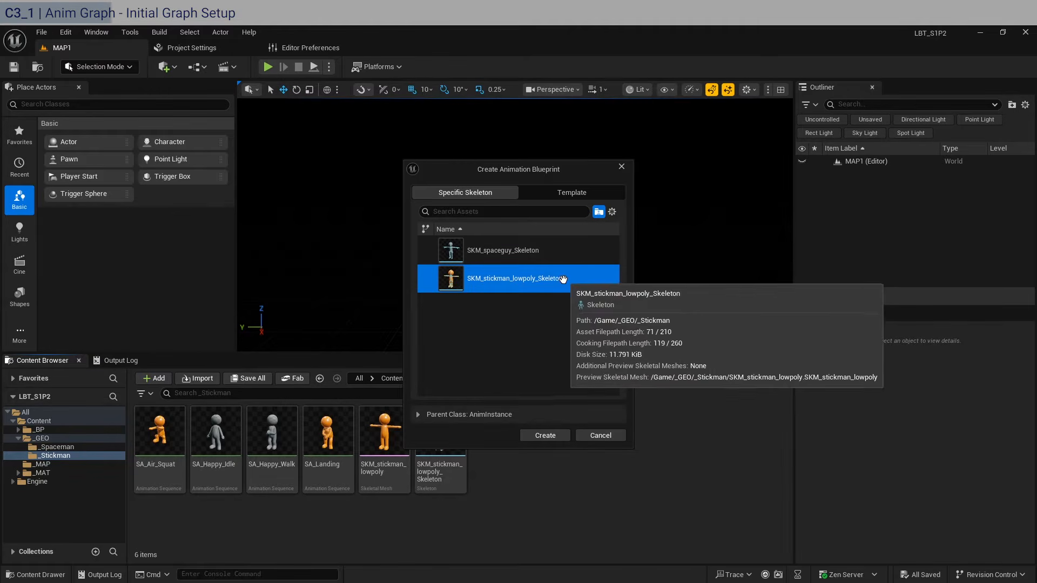
{"action": "left_click", "coordinate": [545, 435]}
{"action": "type", "text": "AB"}
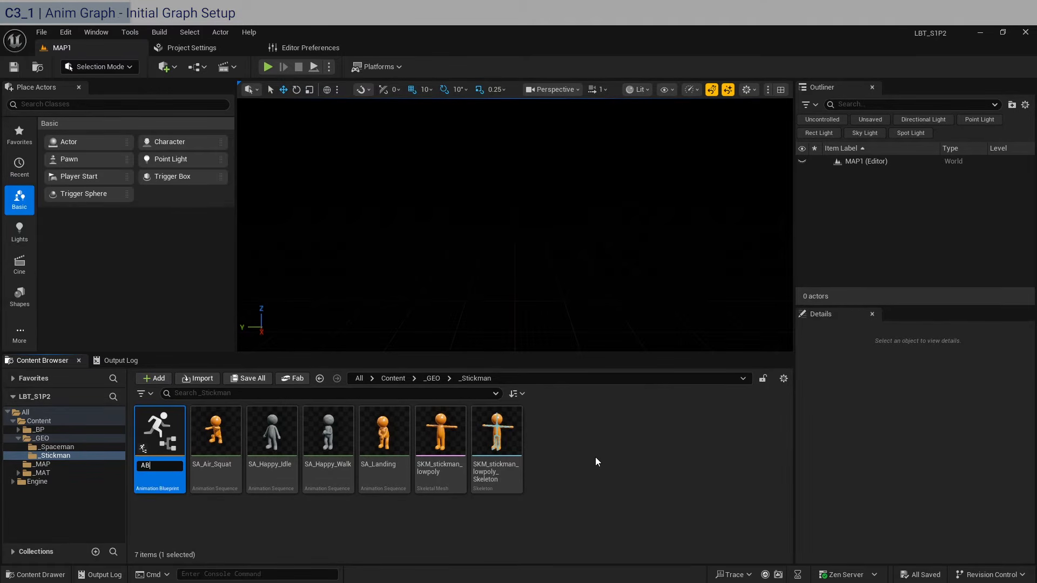
{"action": "type", "text": "_Stickma"}
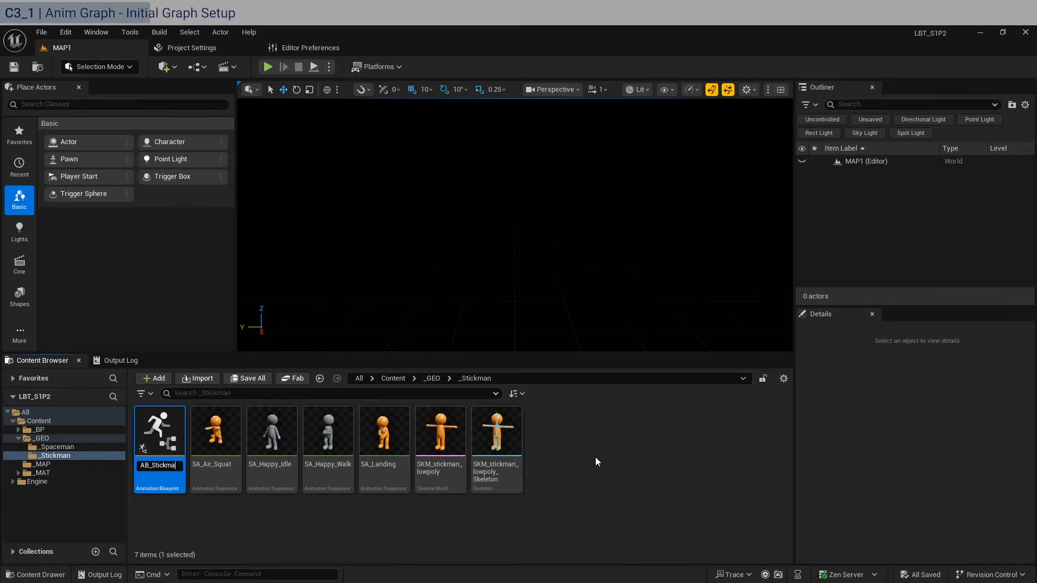
{"action": "type", "text": "n1"}
{"action": "key", "text": "Return"}
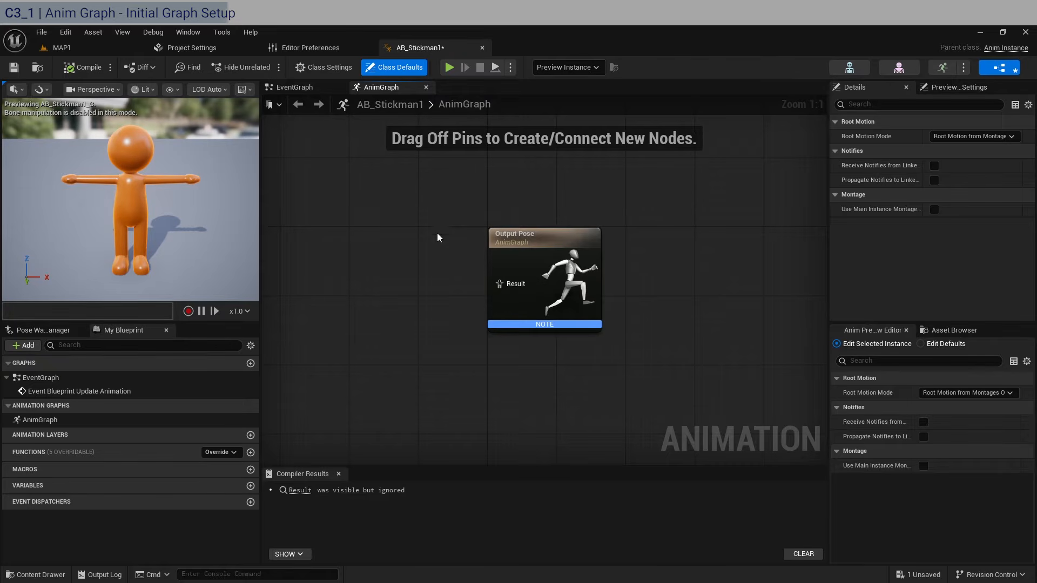
- Add a State Machine named AI Movement and wire it into Output Pose
{"action": "right_click", "coordinate": [413, 275]}
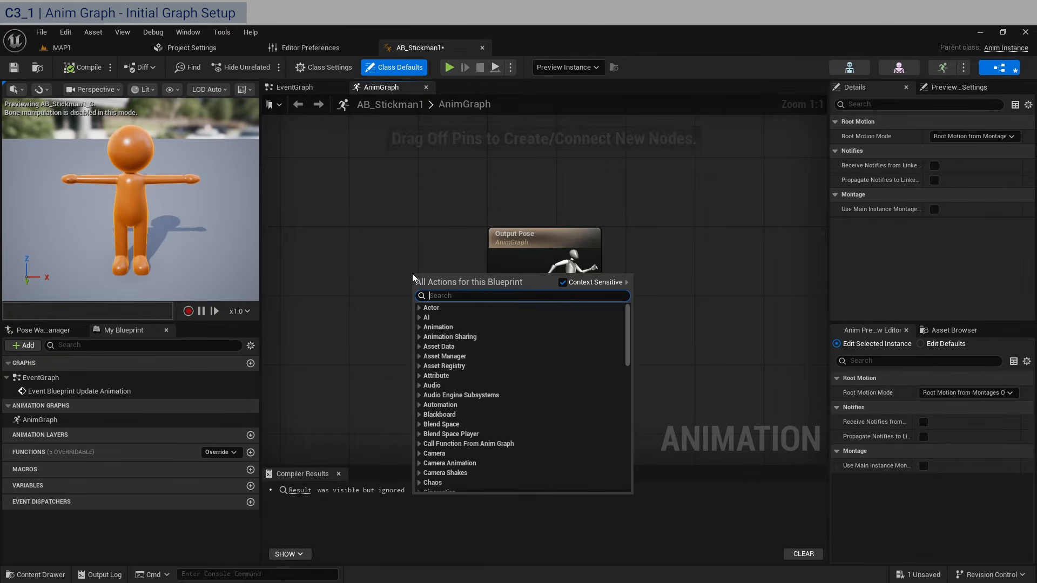
{"action": "type", "text": "state mach"}
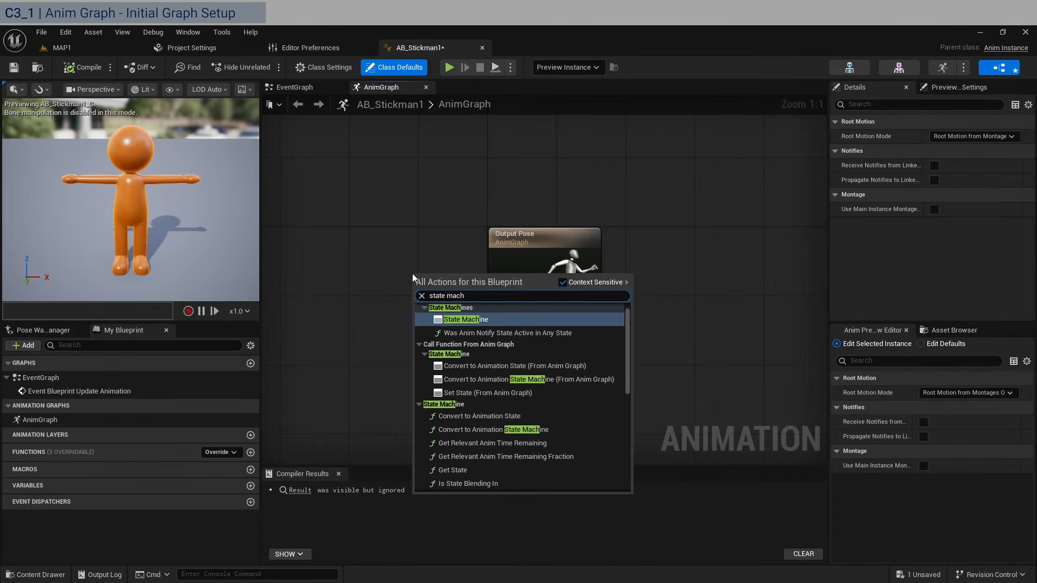
{"action": "key", "text": "Return"}
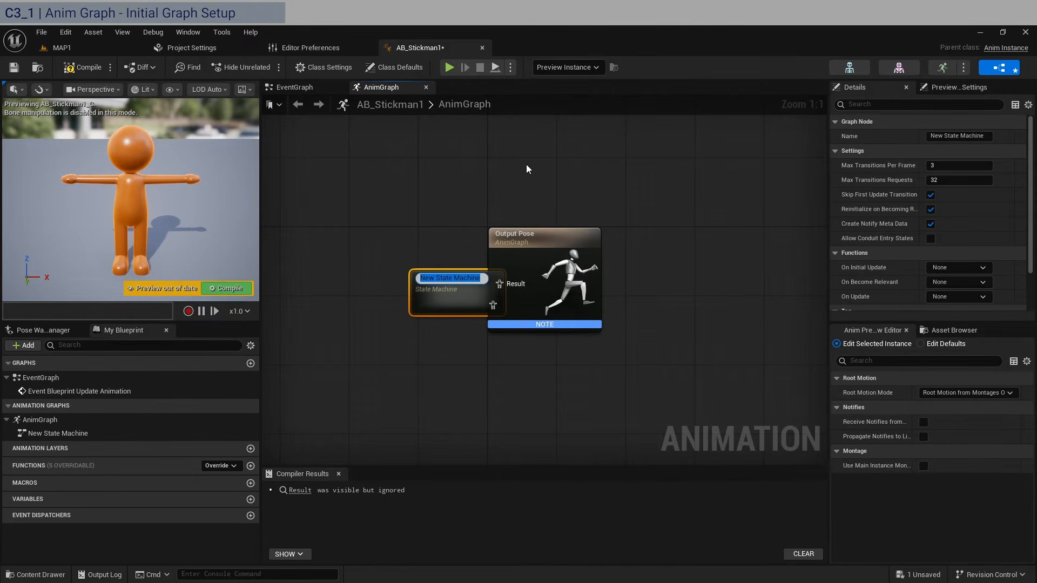
{"action": "type", "text": "A"}
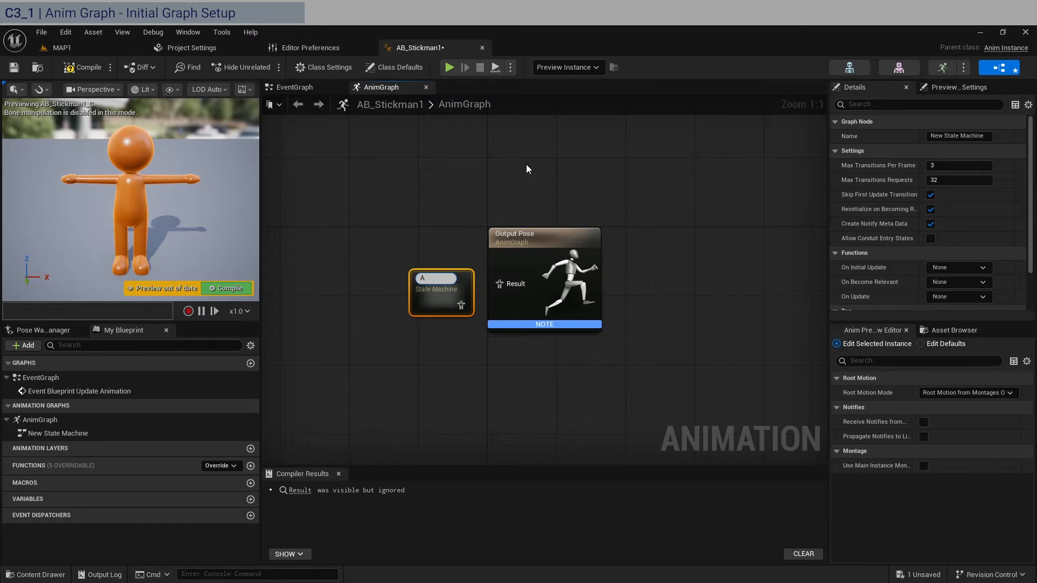
{"action": "type", "text": "i Moveme"}
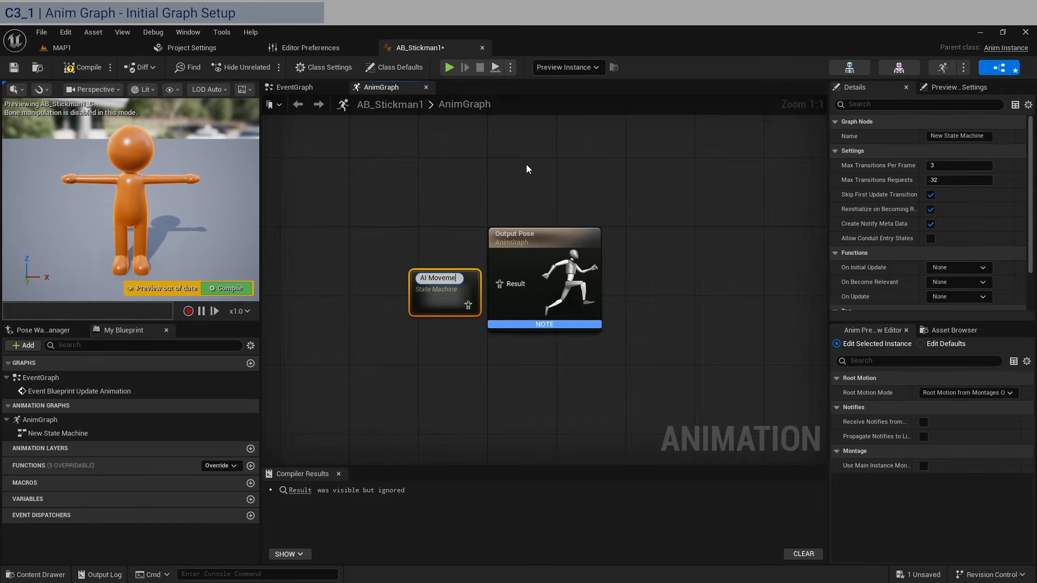
{"action": "type", "text": "nt"}
{"action": "key", "text": "Return"}
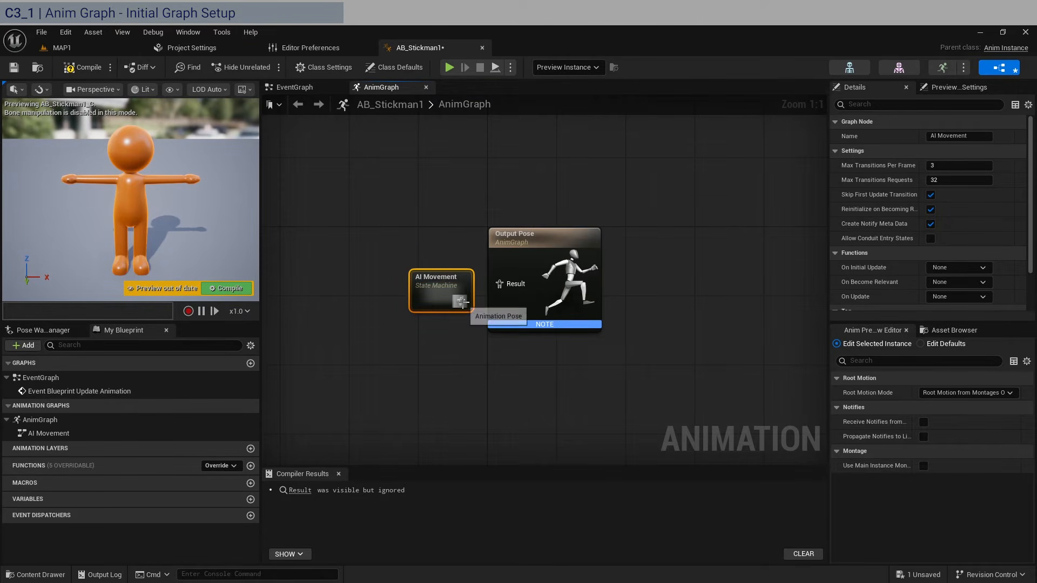
{"action": "left_click_drag", "start_coordinate": [461, 301], "coordinate": [503, 284]}
{"action": "left_click_drag", "start_coordinate": [438, 288], "coordinate": [440, 264]}
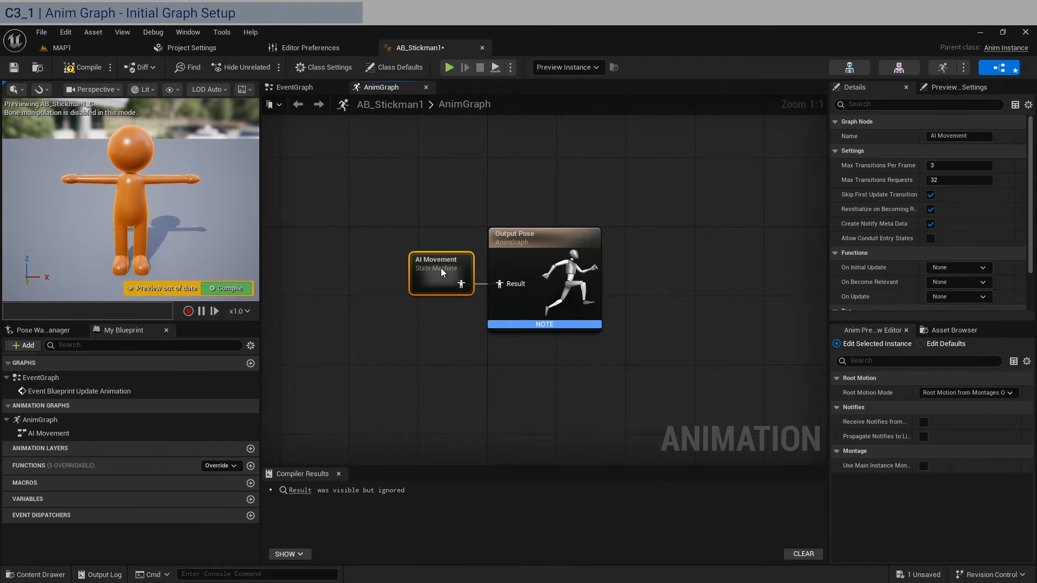
- Open AI Movement, reposition its Entry node, and show the stickman animation assets
{"action": "double_click", "coordinate": [442, 263]}
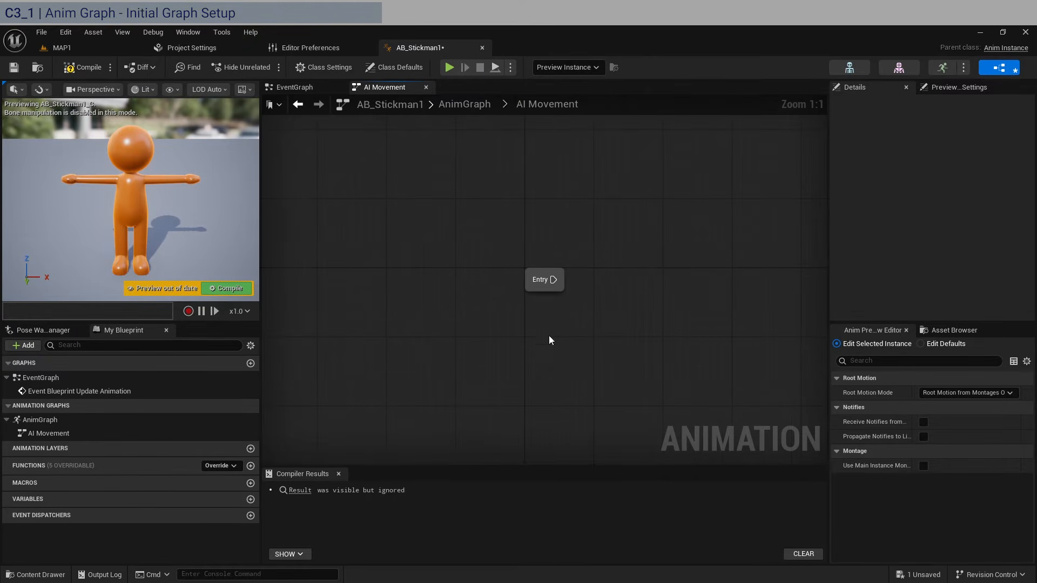
{"action": "right_click_drag", "start_coordinate": [645, 344], "coordinate": [521, 307]}
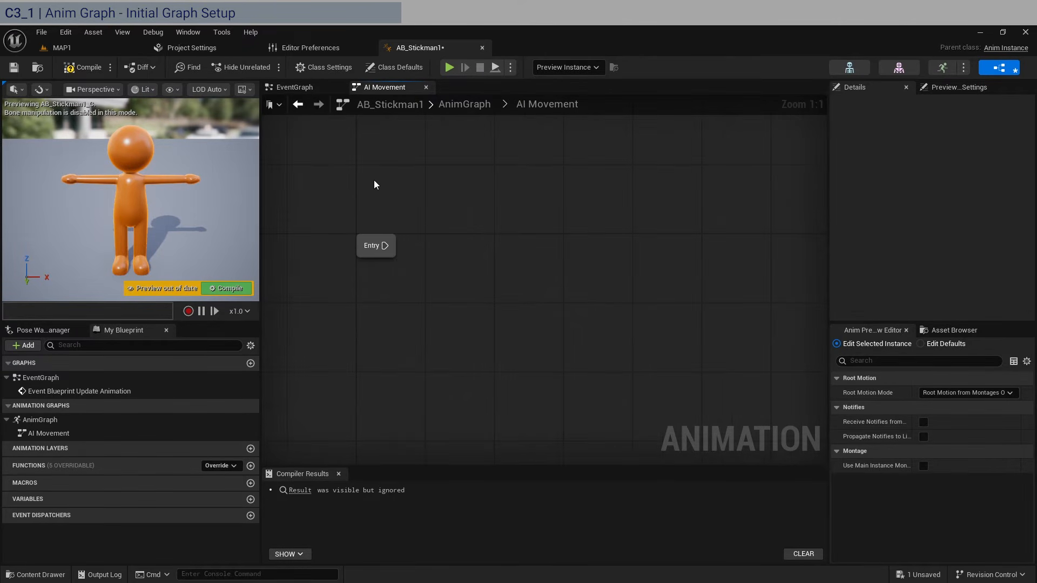
{"action": "left_click", "coordinate": [359, 238]}
{"action": "left_click", "coordinate": [532, 172]}
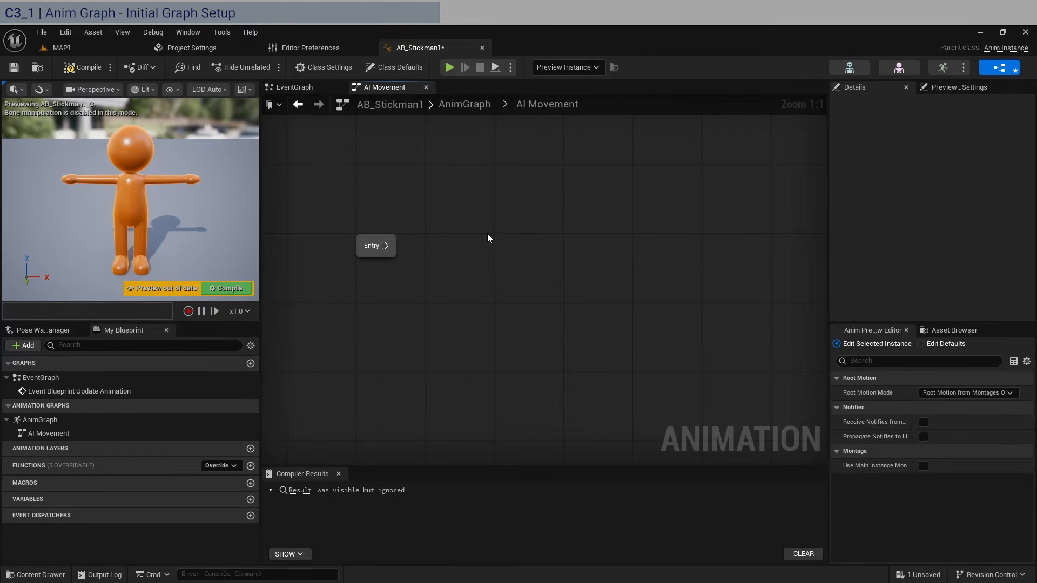
{"action": "left_click", "coordinate": [960, 330]}
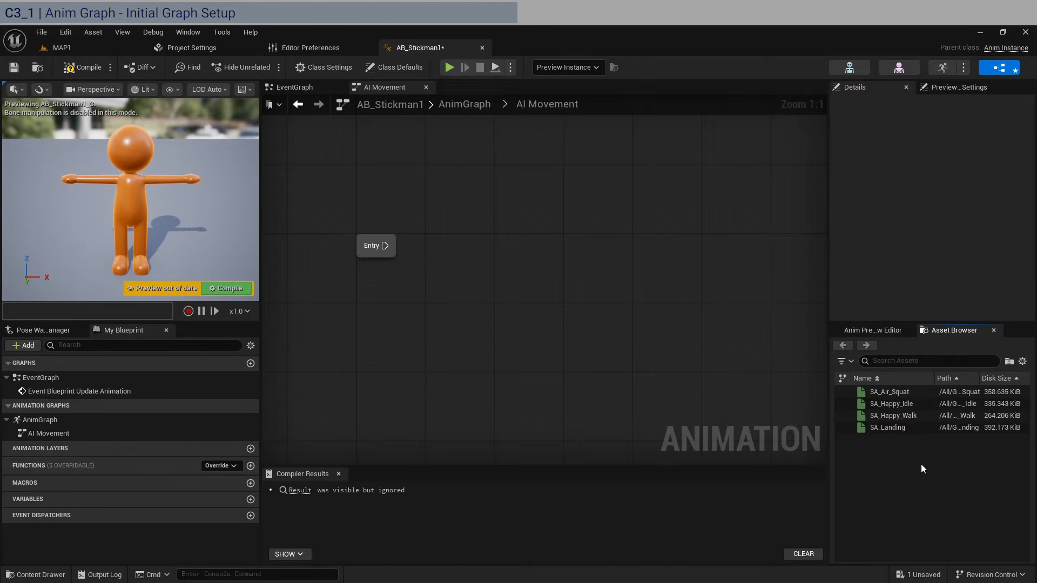
- Add SA_Landing and SA_Air_Squat states to the AI Movement graph
{"action": "left_click_drag", "start_coordinate": [888, 427], "coordinate": [592, 273]}
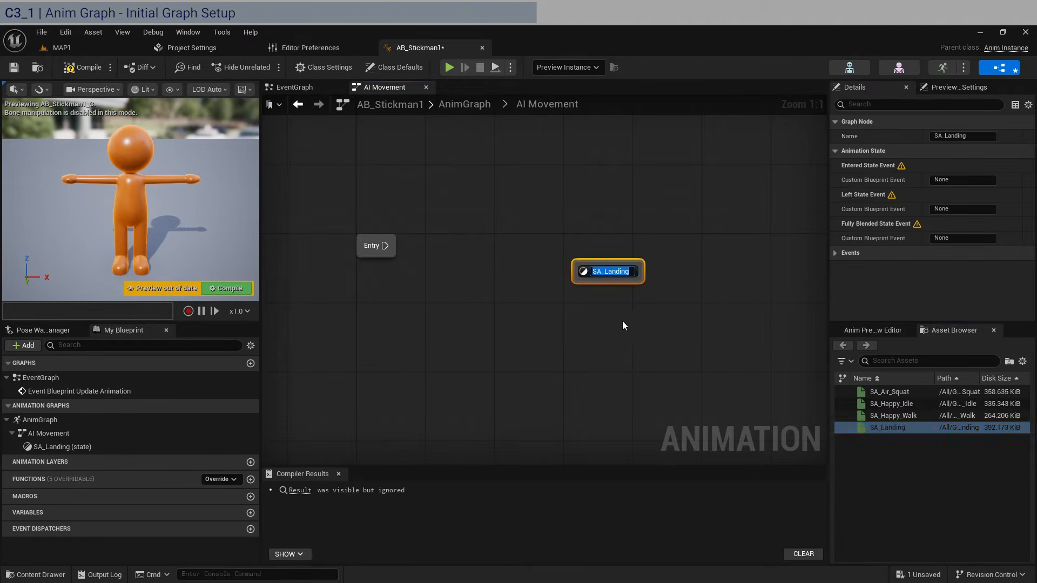
{"action": "left_click_drag", "start_coordinate": [877, 391], "coordinate": [648, 331]}
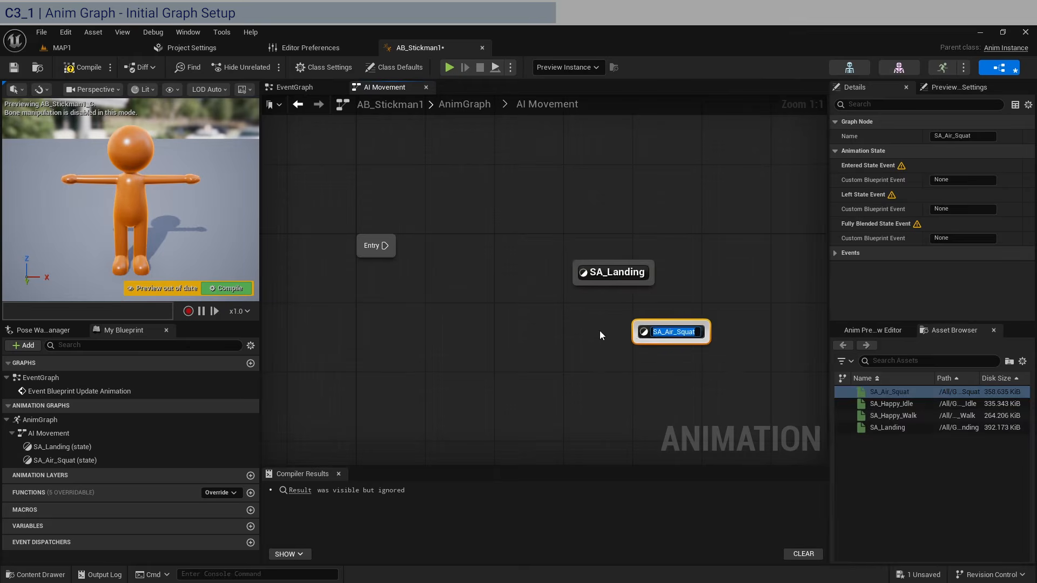
{"action": "left_click", "coordinate": [385, 246]}
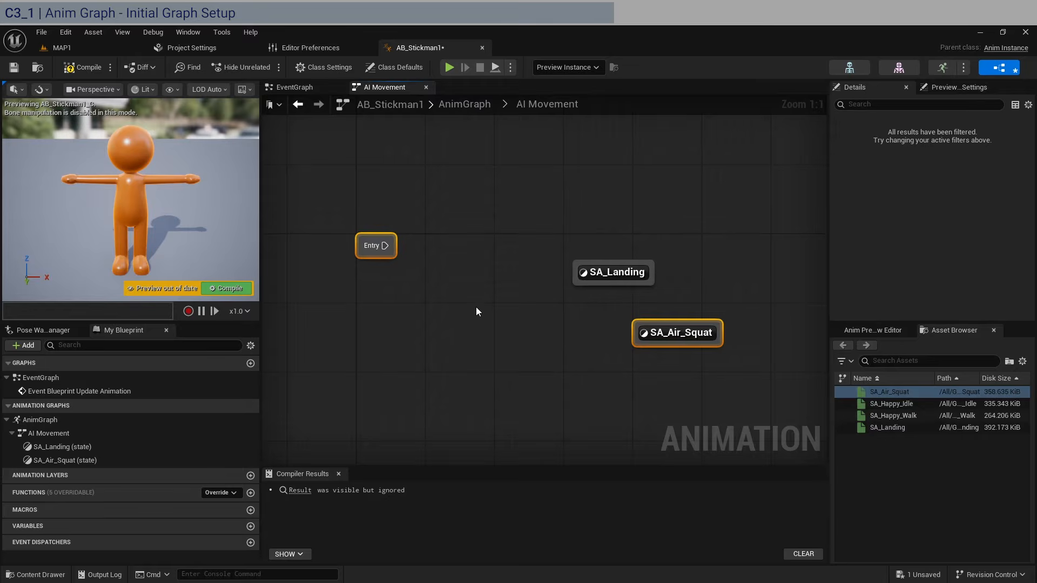
- Connect Entry to SA_Landing, compile AB_Stickman1, and return to the MAP1 level
{"action": "left_click_drag", "start_coordinate": [609, 273], "coordinate": [498, 247]}
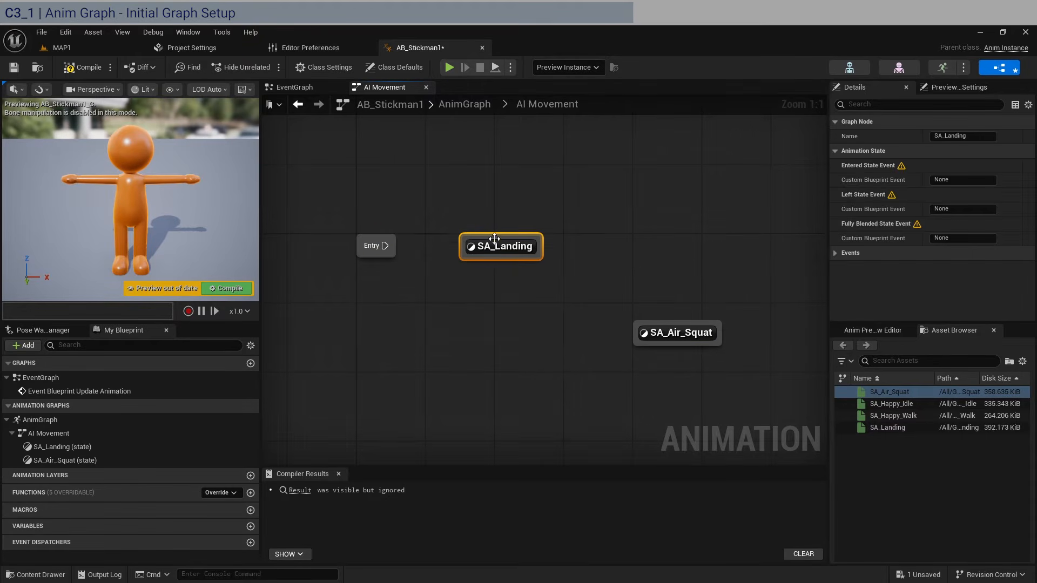
{"action": "left_click", "coordinate": [487, 206]}
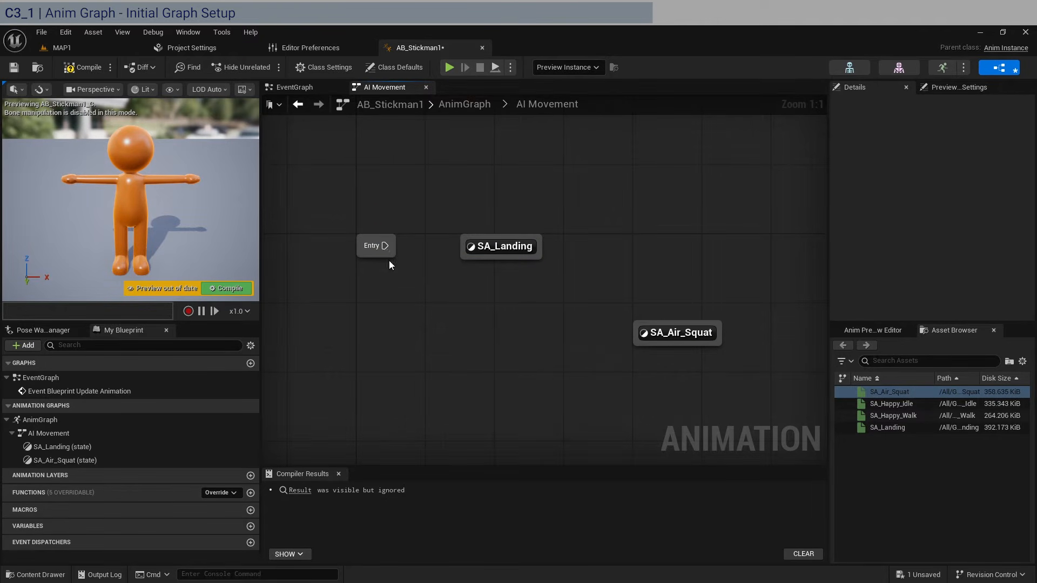
{"action": "left_click_drag", "start_coordinate": [384, 245], "coordinate": [463, 251]}
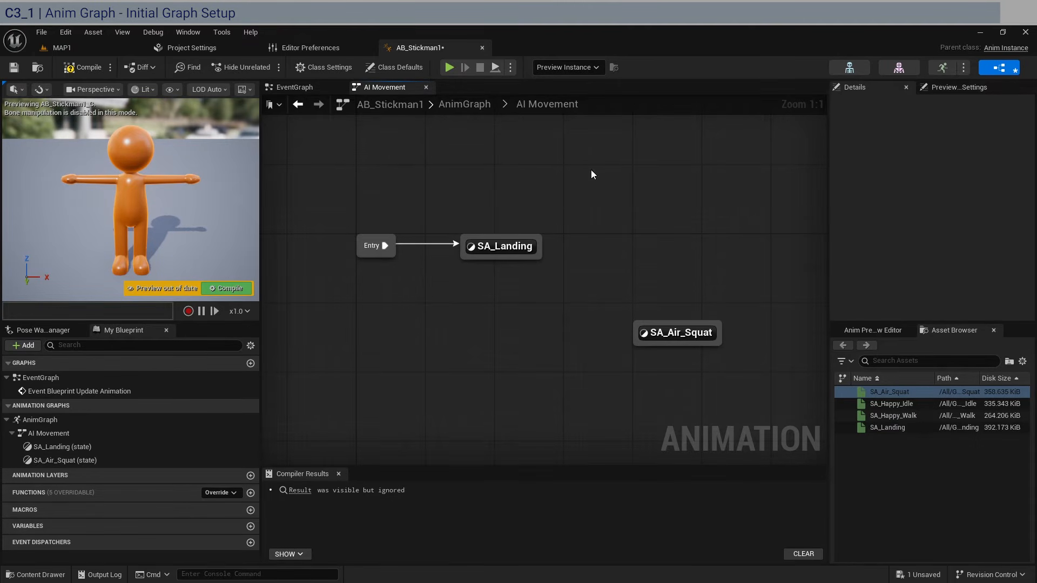
{"action": "left_click", "coordinate": [86, 69]}
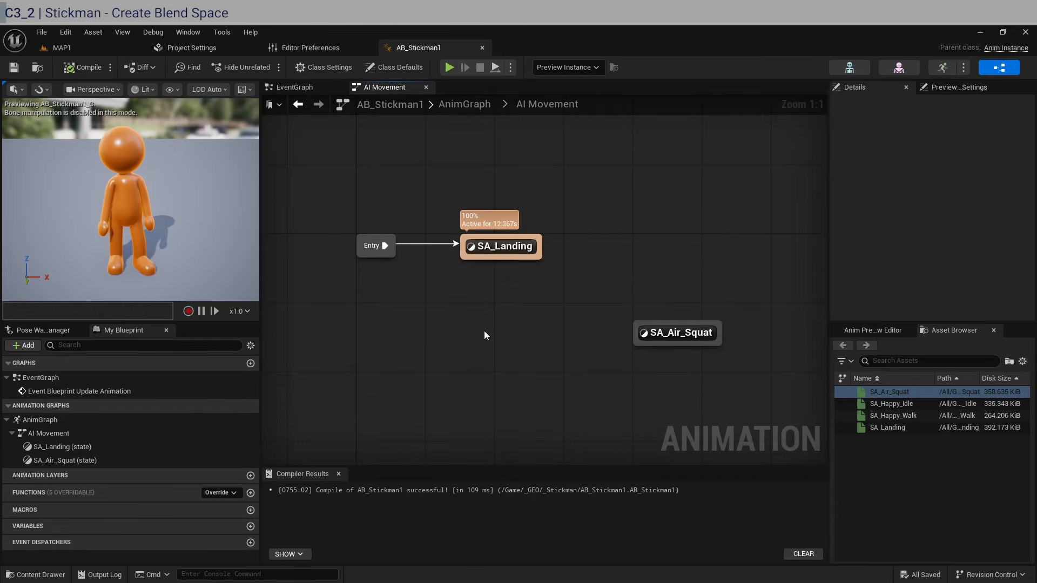
{"action": "left_click", "coordinate": [60, 47]}
- Create a Blend Space 1D named BS_IdleWalk1 on the stickman skeleton in _Stickman
{"action": "left_click", "coordinate": [569, 439]}
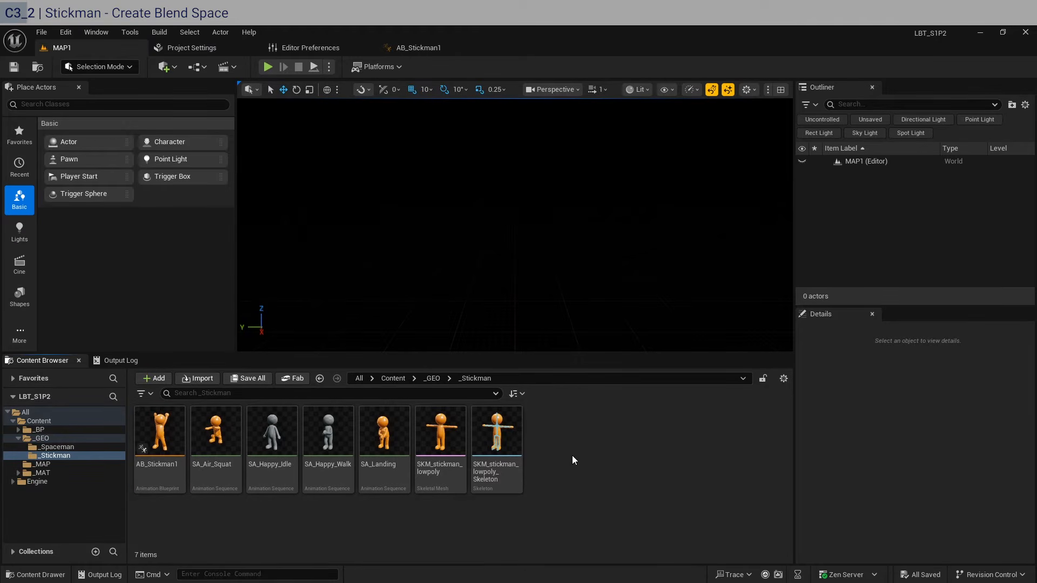
{"action": "right_click", "coordinate": [551, 442]}
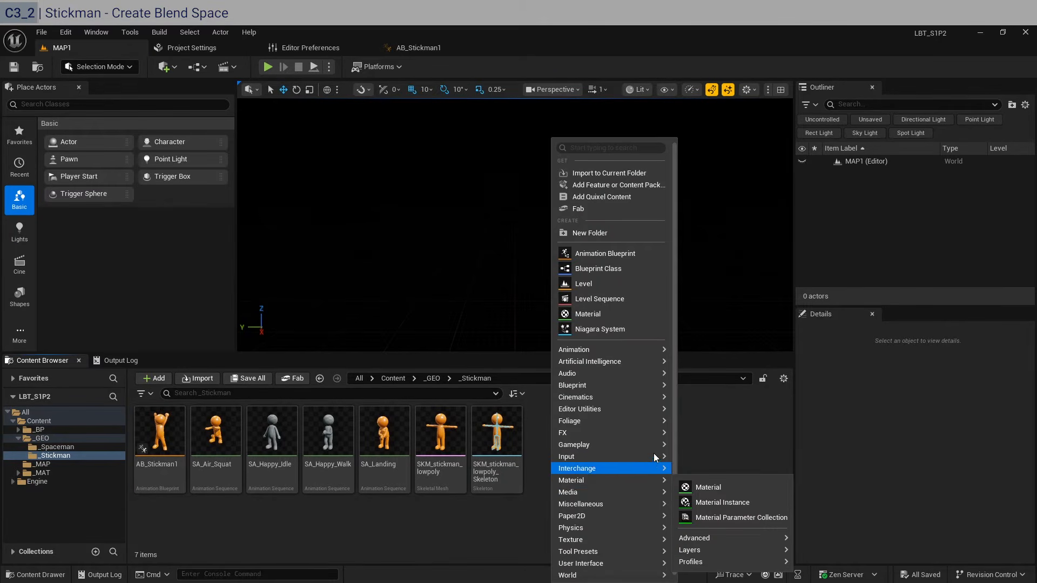
{"action": "mouse_move", "coordinate": [655, 455]}
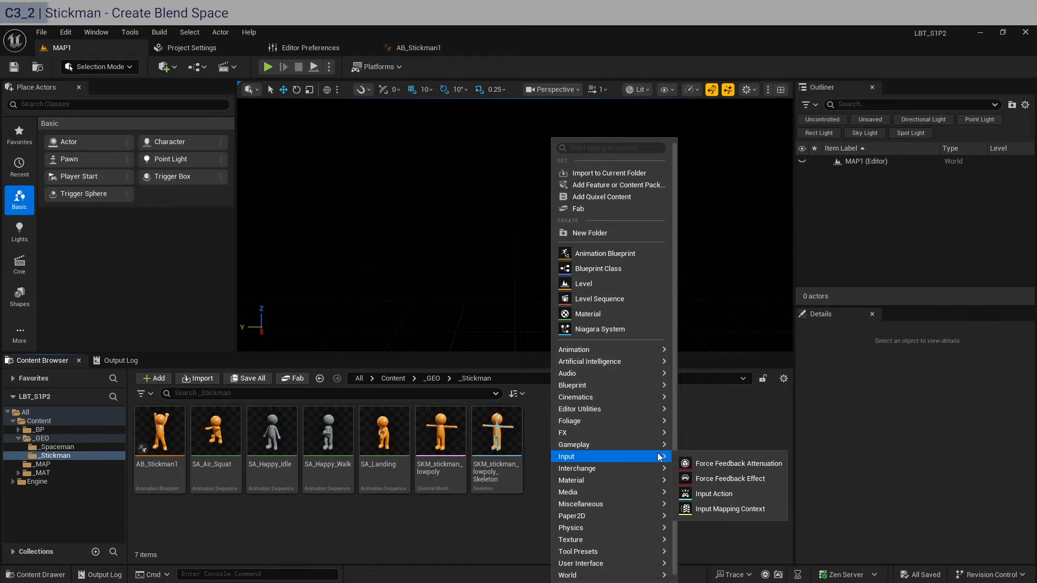
{"action": "mouse_move", "coordinate": [582, 346]}
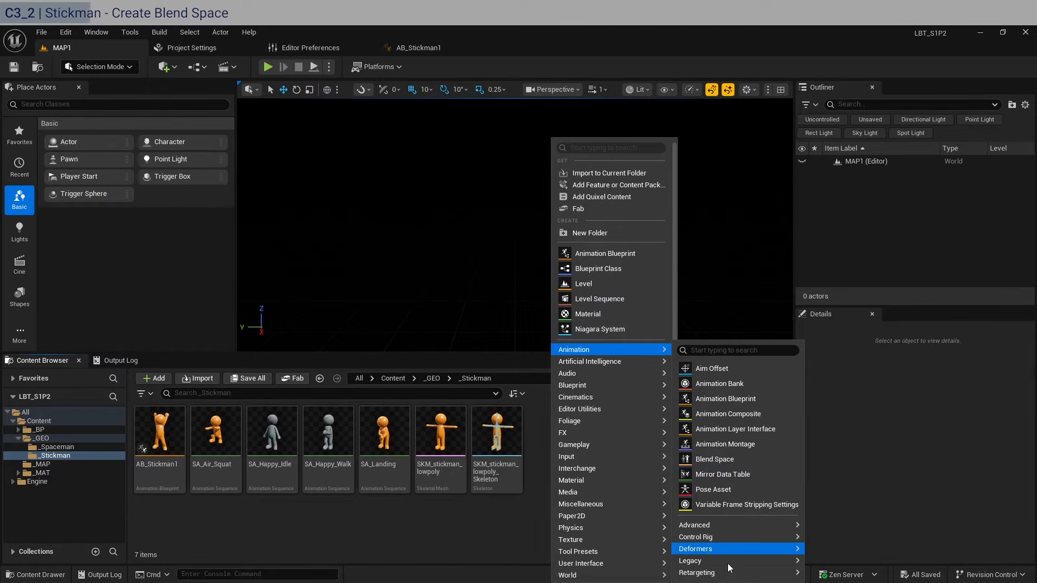
{"action": "mouse_move", "coordinate": [728, 570]}
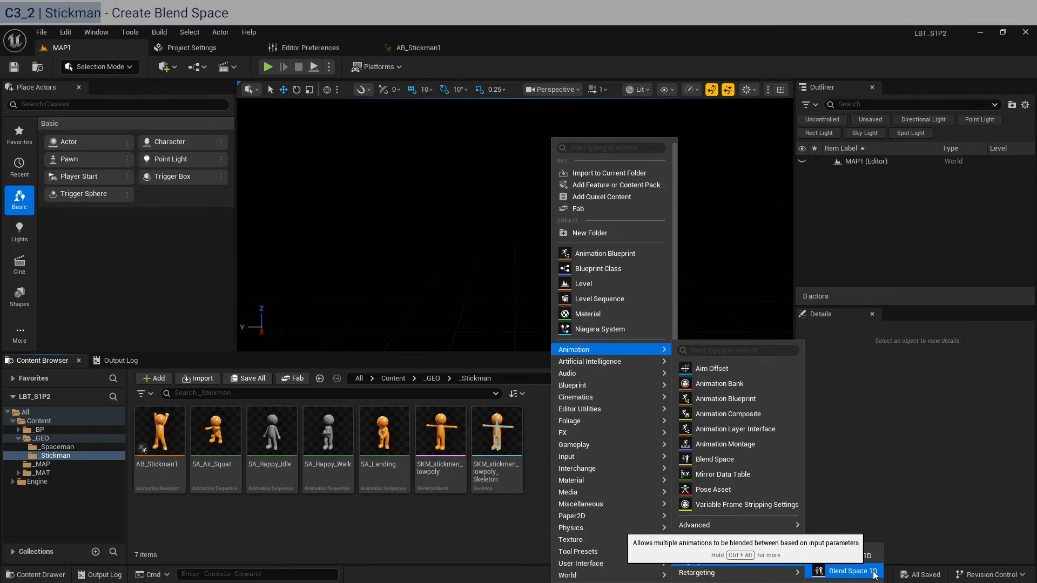
{"action": "left_click", "coordinate": [835, 570]}
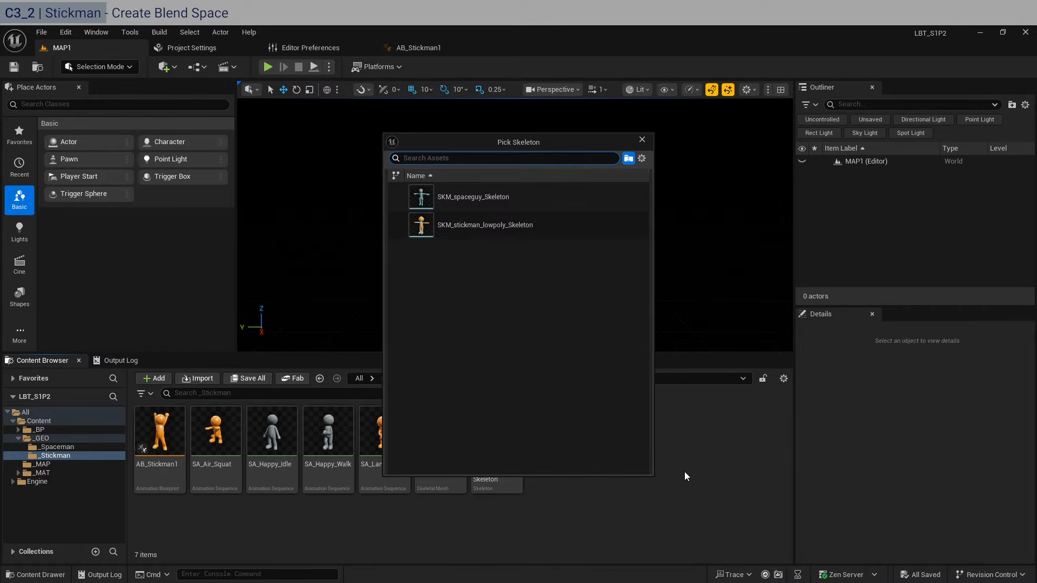
{"action": "left_click", "coordinate": [493, 226]}
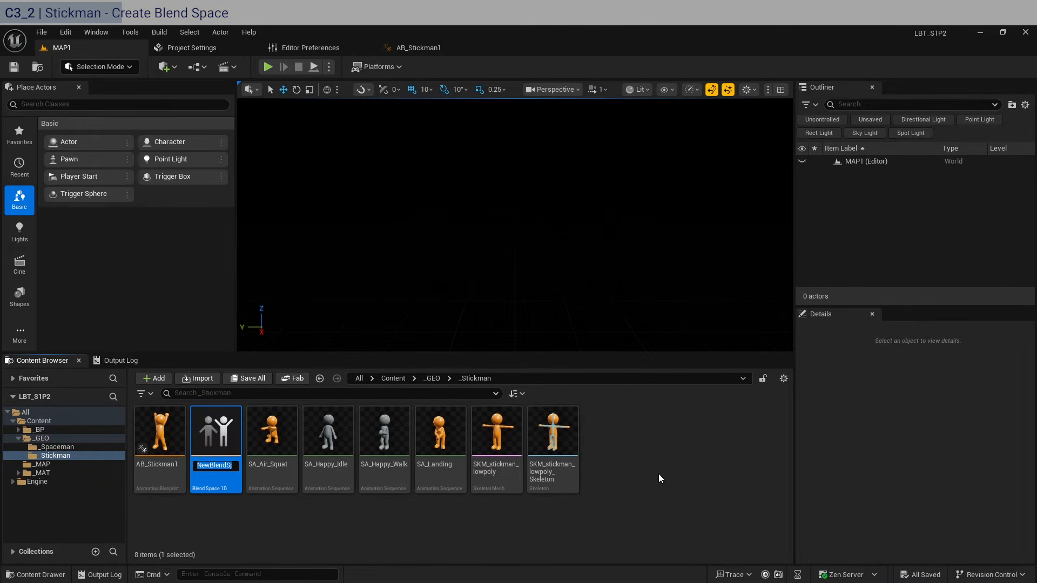
{"action": "type", "text": "BS_Id"}
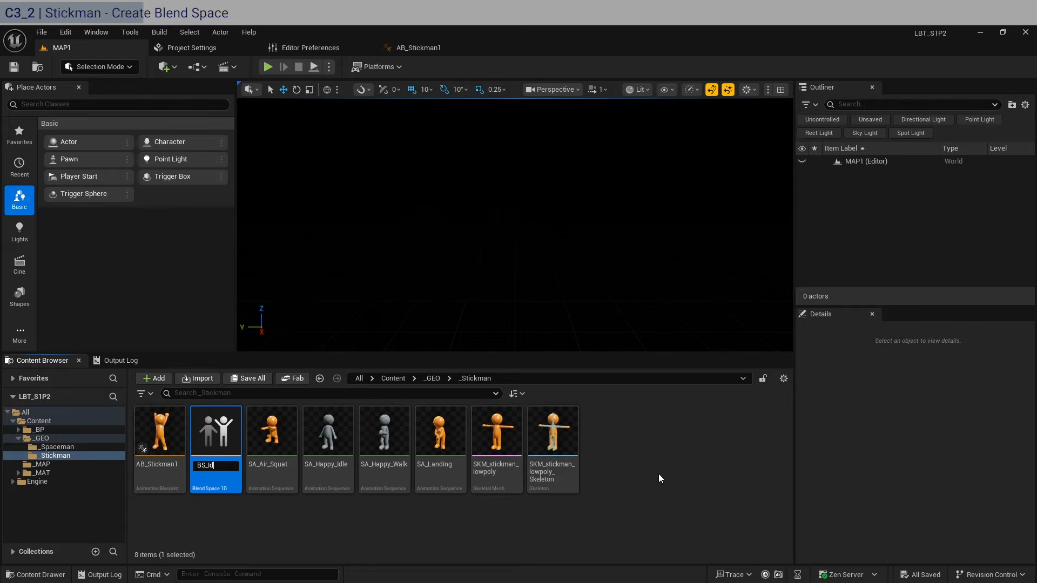
{"action": "type", "text": "leWalk1"}
{"action": "key", "text": "Return"}
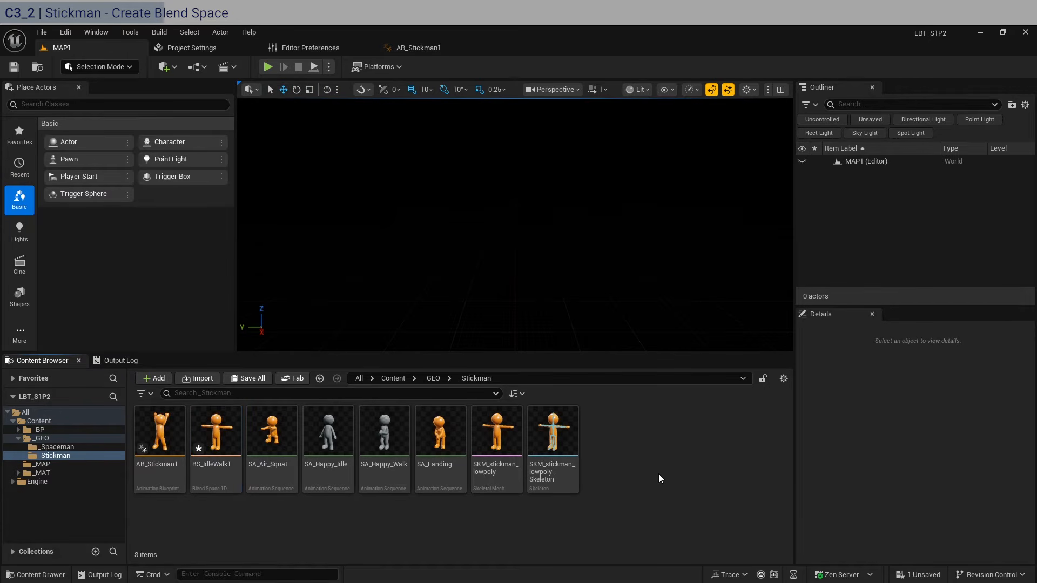
- Create a stickman-skeleton Blend Space named BS_IdleWalk2 and open it
{"action": "right_click", "coordinate": [643, 444]}
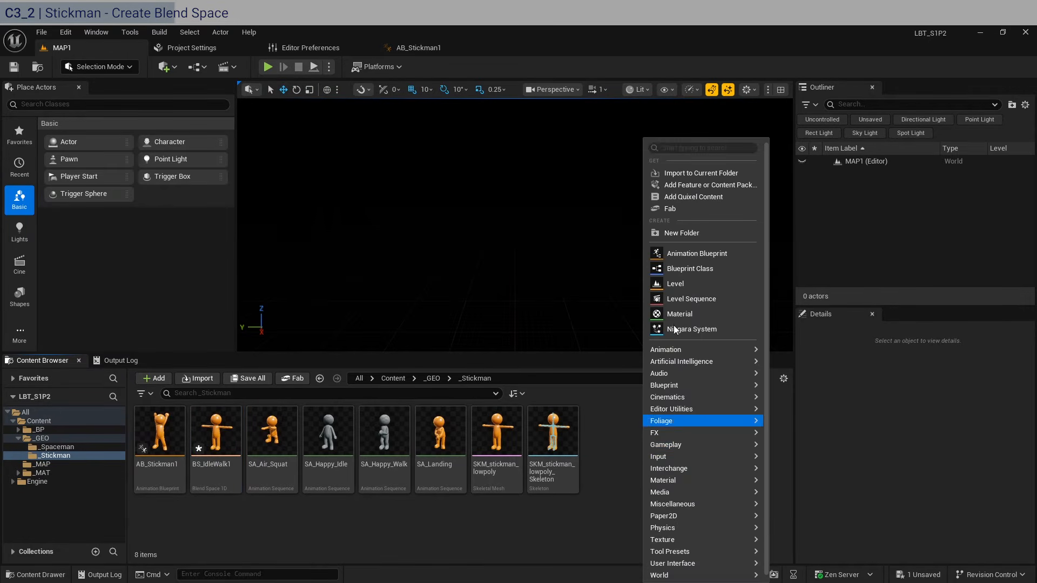
{"action": "mouse_move", "coordinate": [686, 351]}
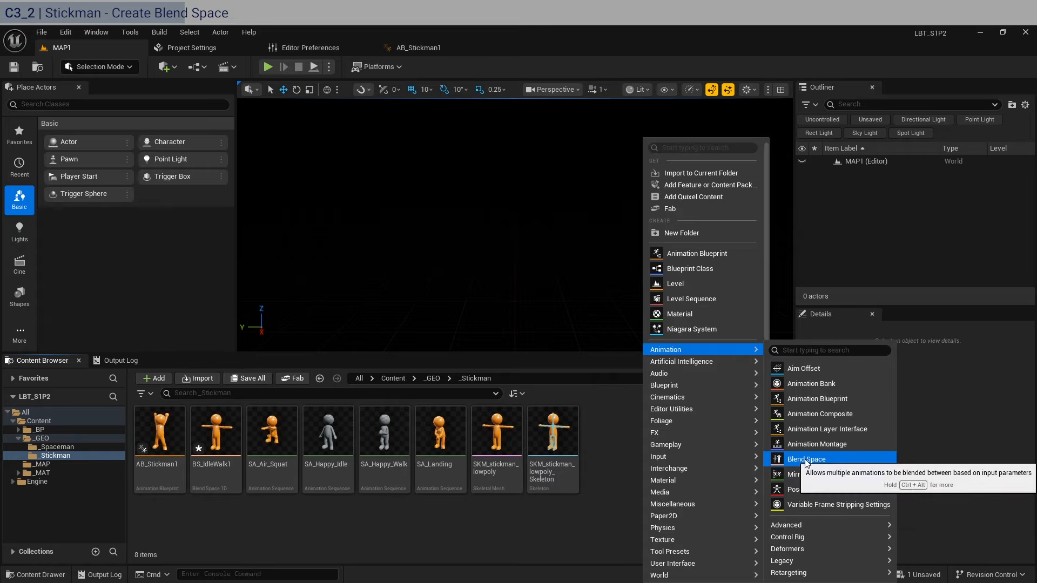
{"action": "left_click", "coordinate": [804, 459]}
{"action": "left_click", "coordinate": [537, 221]}
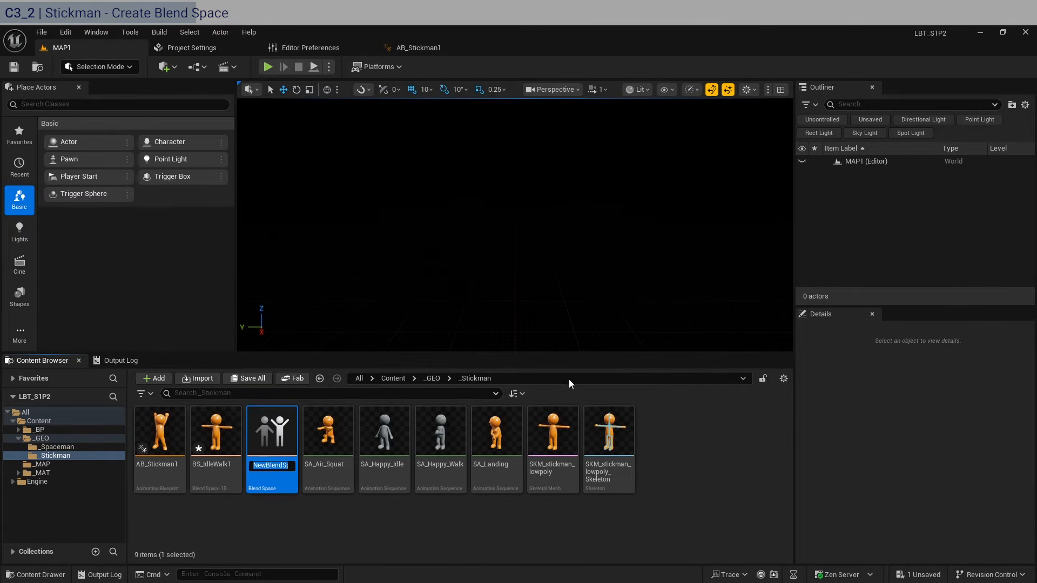
{"action": "type", "text": "BS_IdleW"}
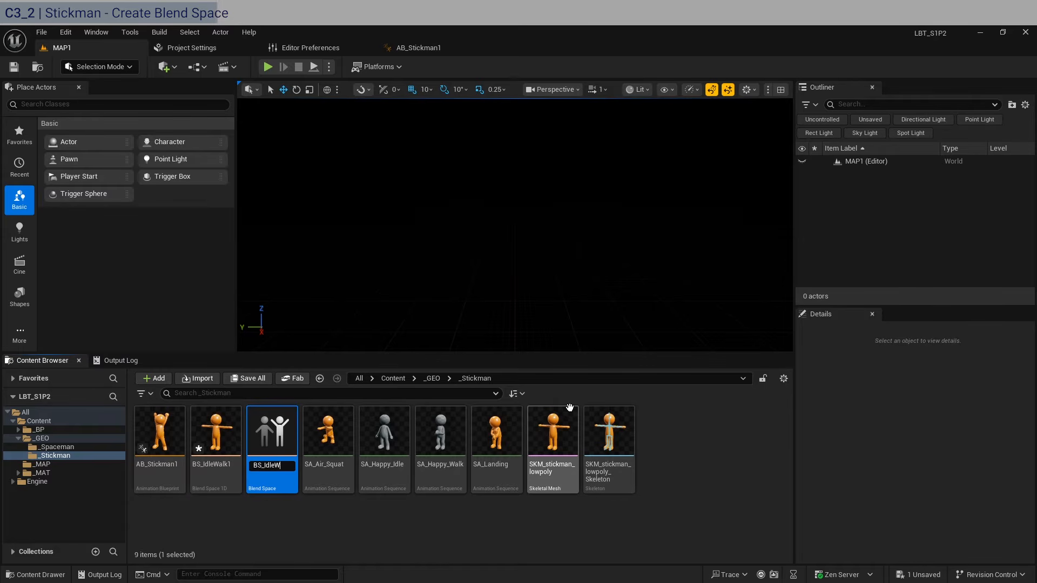
{"action": "type", "text": "alk2"}
{"action": "key", "text": "Return"}
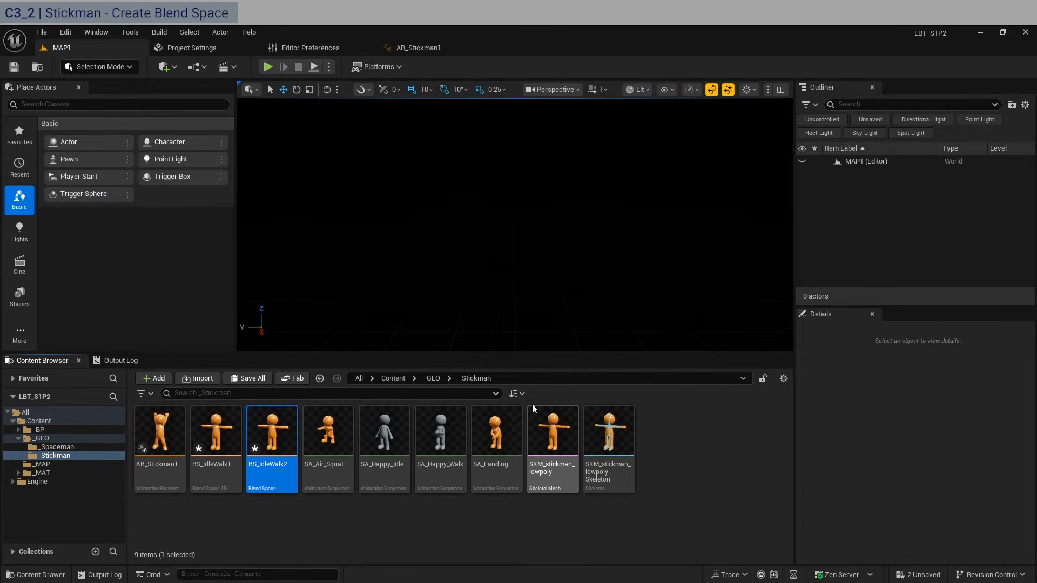
{"action": "key", "text": "Return"}
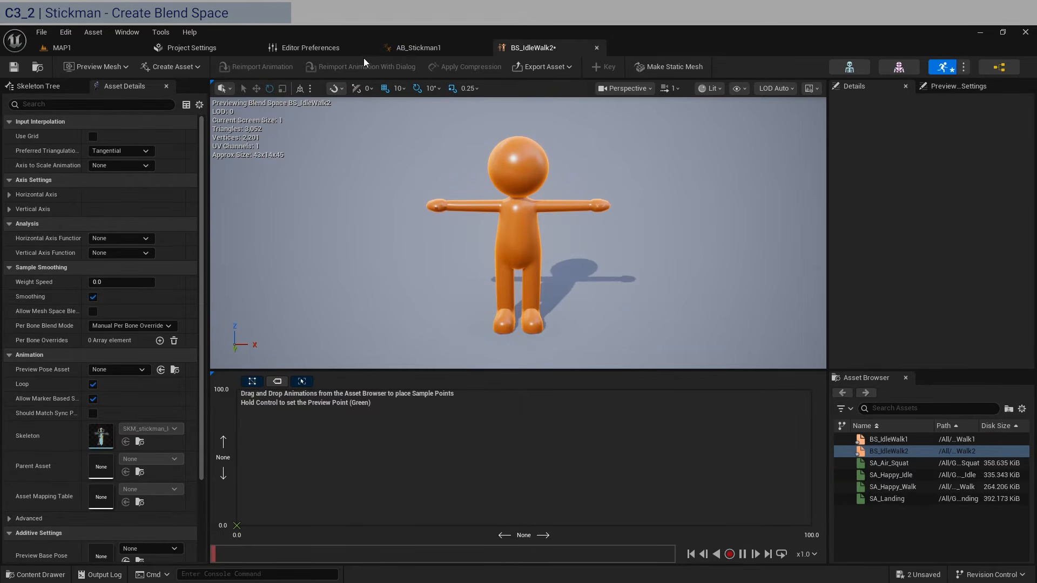
- Add SA_Happy_Idle and SA_Happy_Walk as samples in the BS_IdleWalk2 grid
{"action": "left_click", "coordinate": [62, 49]}
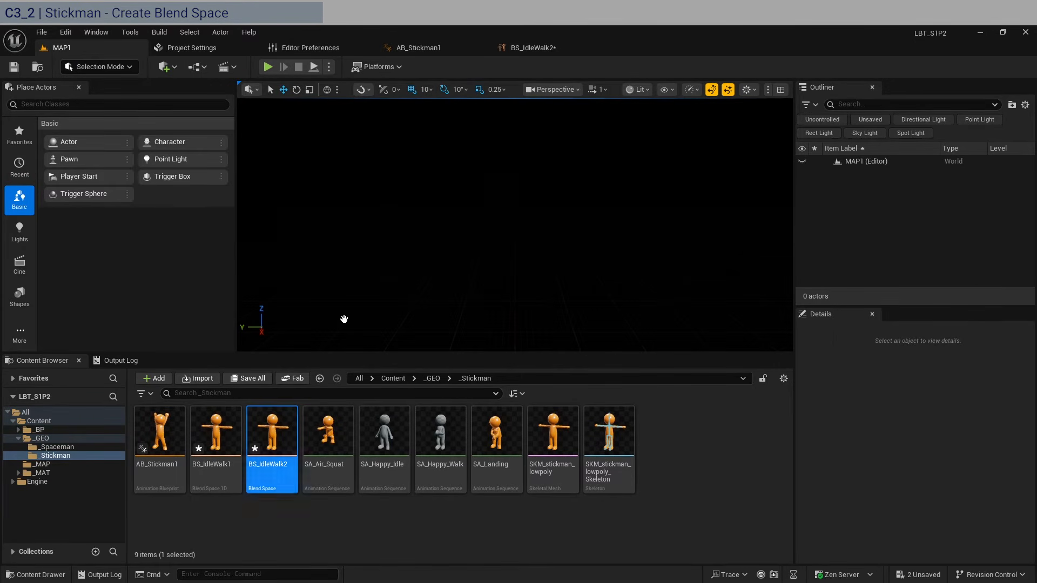
{"action": "left_click", "coordinate": [545, 49]}
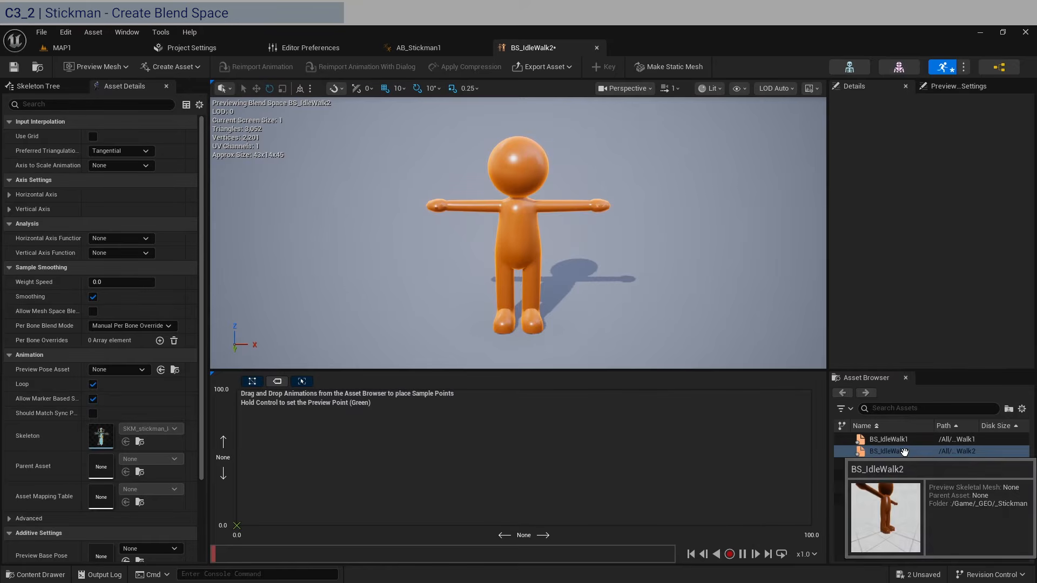
{"action": "left_click_drag", "start_coordinate": [908, 475], "coordinate": [275, 464]}
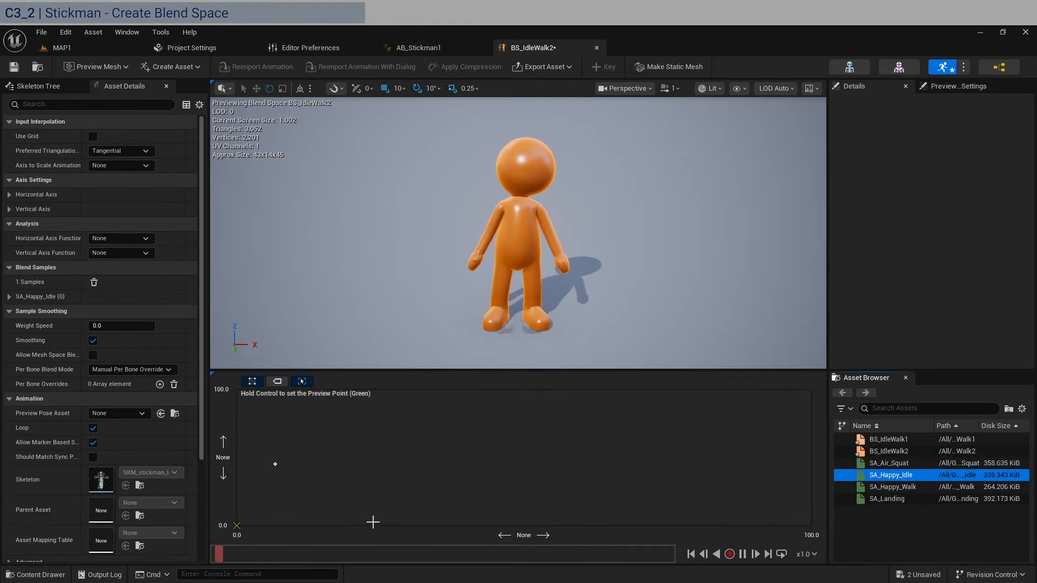
{"action": "left_click_drag", "start_coordinate": [927, 488], "coordinate": [626, 467]}
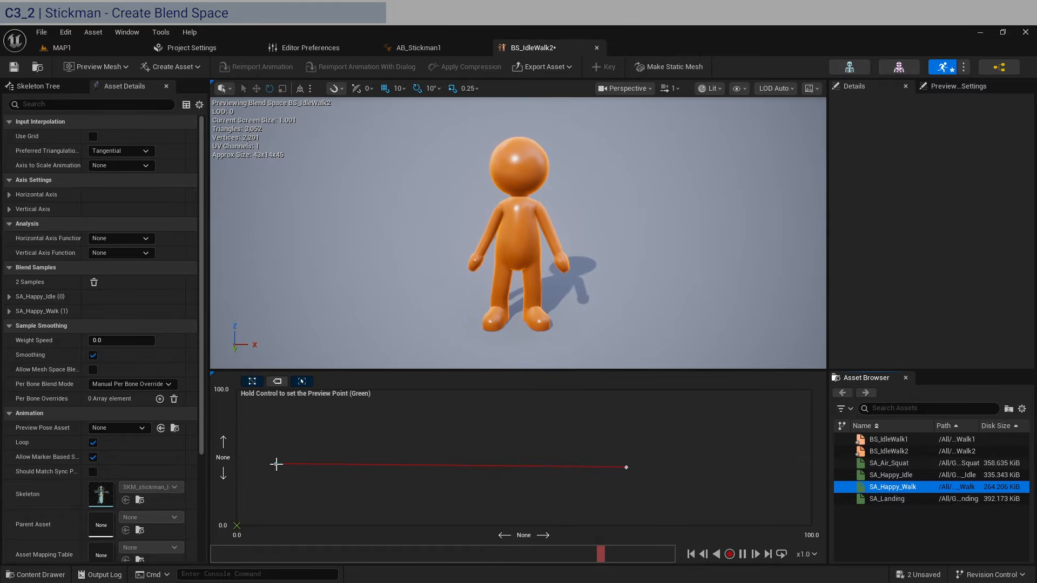
- Position SA_Happy_Idle at 0,0 and SA_Happy_Walk at 35 on the horizontal axis
{"action": "left_click_drag", "start_coordinate": [279, 464], "coordinate": [225, 526]}
{"action": "left_click_drag", "start_coordinate": [627, 467], "coordinate": [414, 546]}
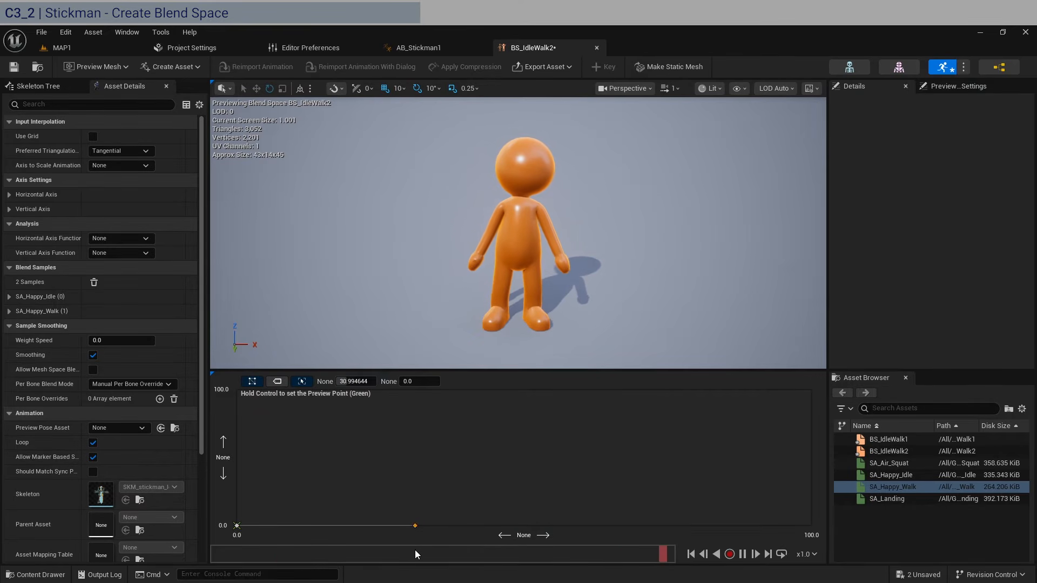
{"action": "left_click", "coordinate": [367, 382]}
{"action": "type", "text": "35"}
{"action": "key", "text": "Return"}
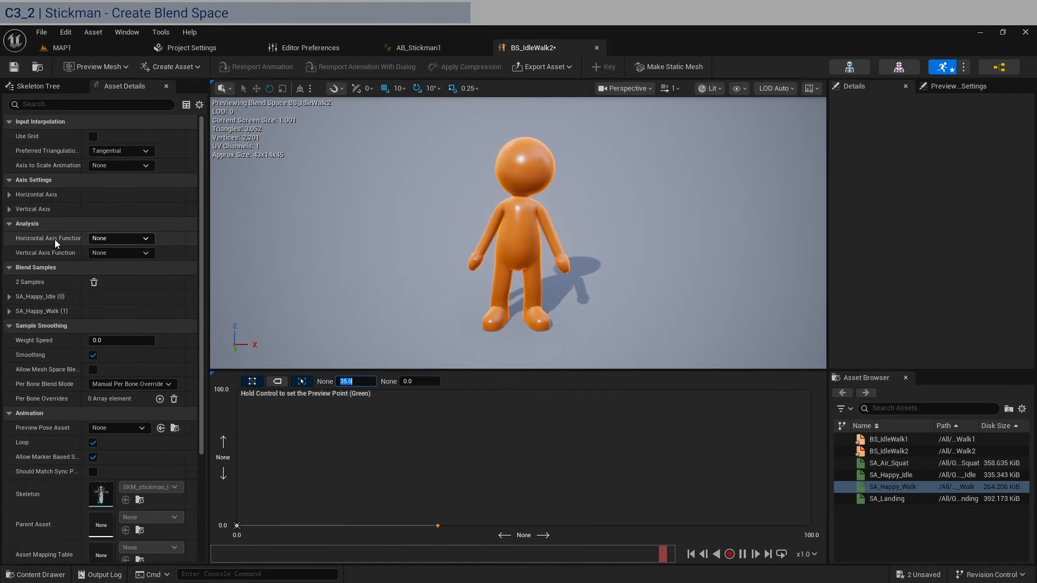
- Set the blend space's horizontal axis function to Velocity
{"action": "left_click", "coordinate": [107, 239]}
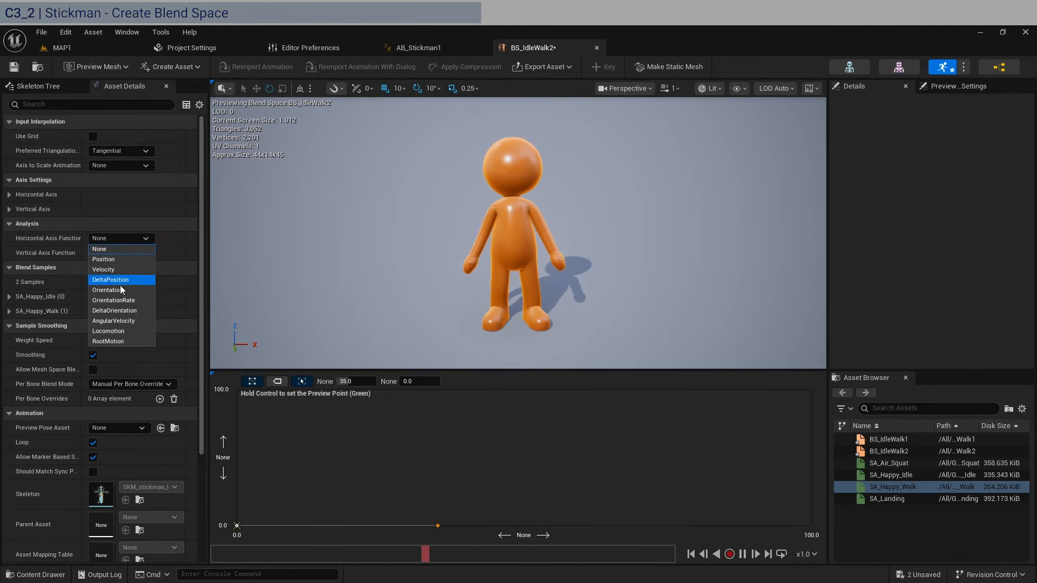
{"action": "left_click", "coordinate": [112, 270]}
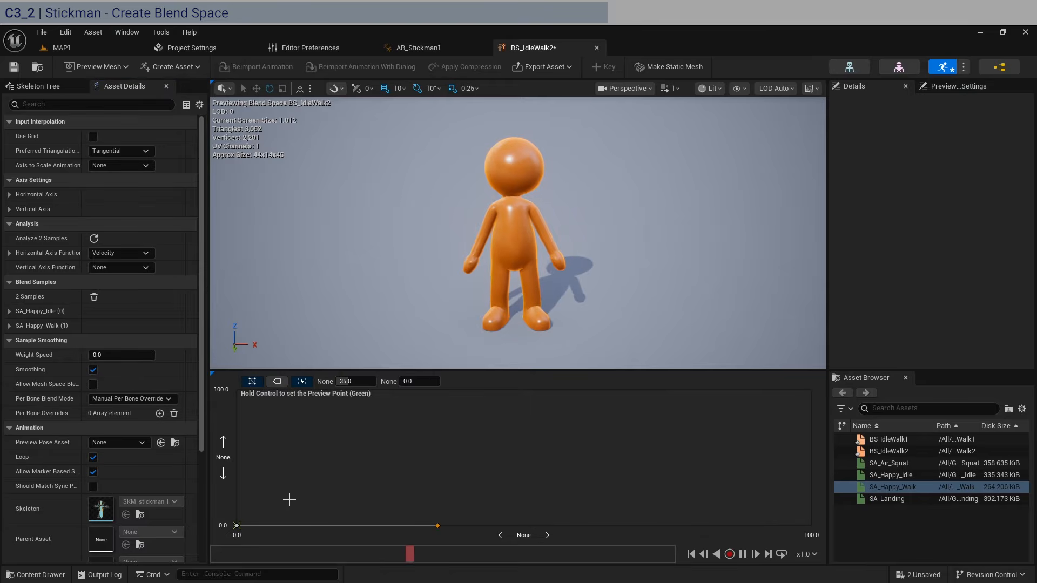
{"action": "left_click", "coordinate": [251, 502]}
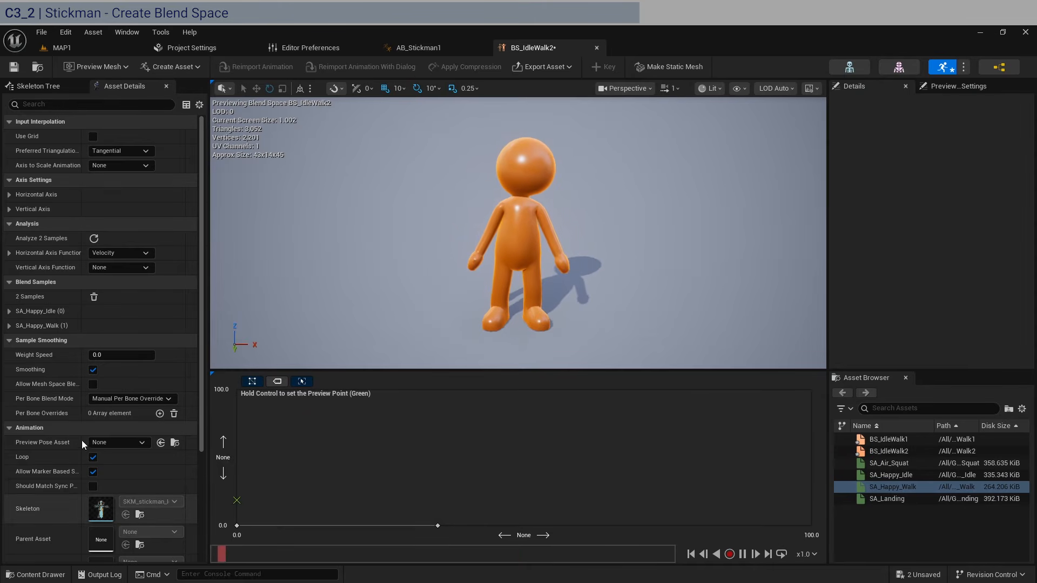
{"action": "scroll", "coordinate": [47, 470], "scroll_direction": "down", "scroll_amount": 2}
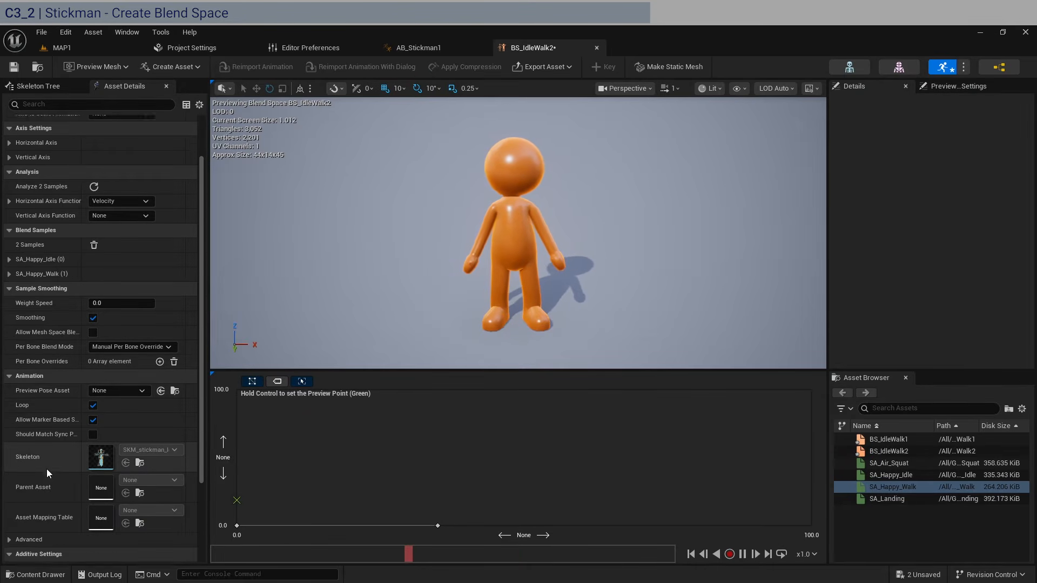
{"action": "scroll", "coordinate": [40, 397], "scroll_direction": "down", "scroll_amount": 2}
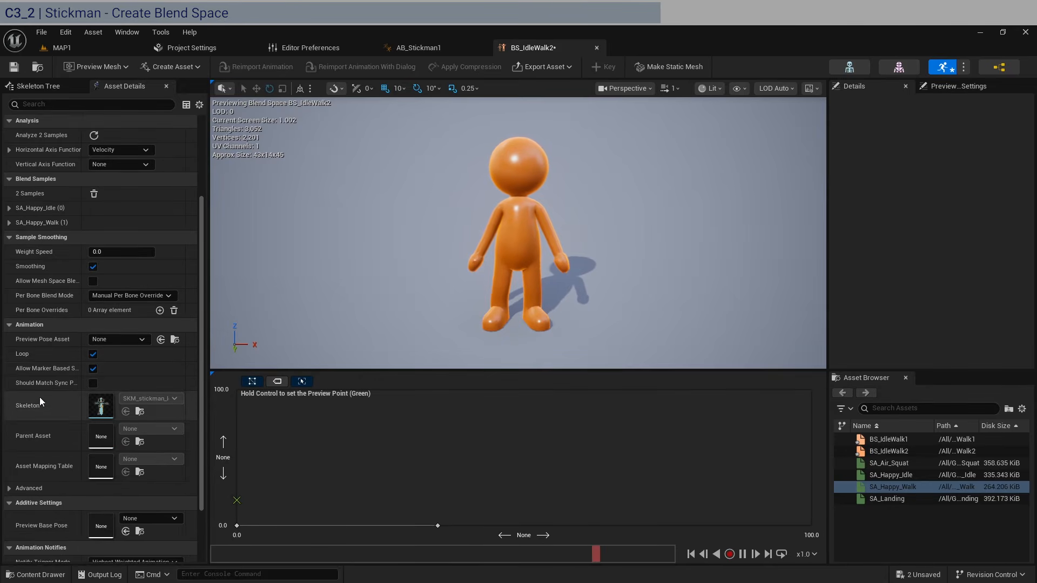
{"action": "scroll", "coordinate": [40, 397], "scroll_direction": "down", "scroll_amount": 3}
{"action": "scroll", "coordinate": [40, 397], "scroll_direction": "up", "scroll_amount": 4}
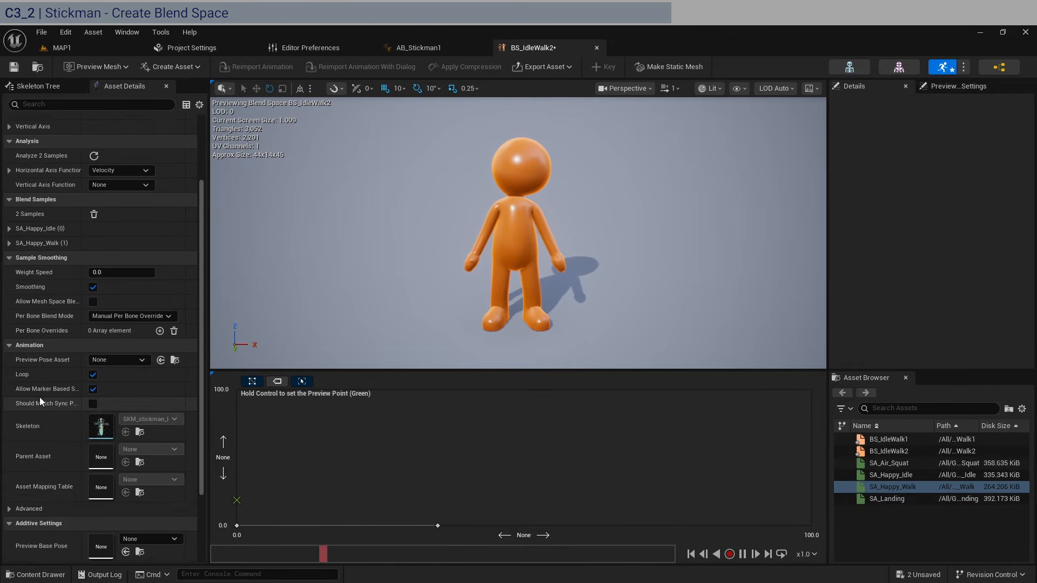
{"action": "scroll", "coordinate": [40, 397], "scroll_direction": "up", "scroll_amount": 3}
- Expand the SA_Happy_Idle and SA_Happy_Walk sample entries and save BS_IdleWalk2
{"action": "left_click", "coordinate": [9, 312]}
{"action": "left_click", "coordinate": [9, 297]}
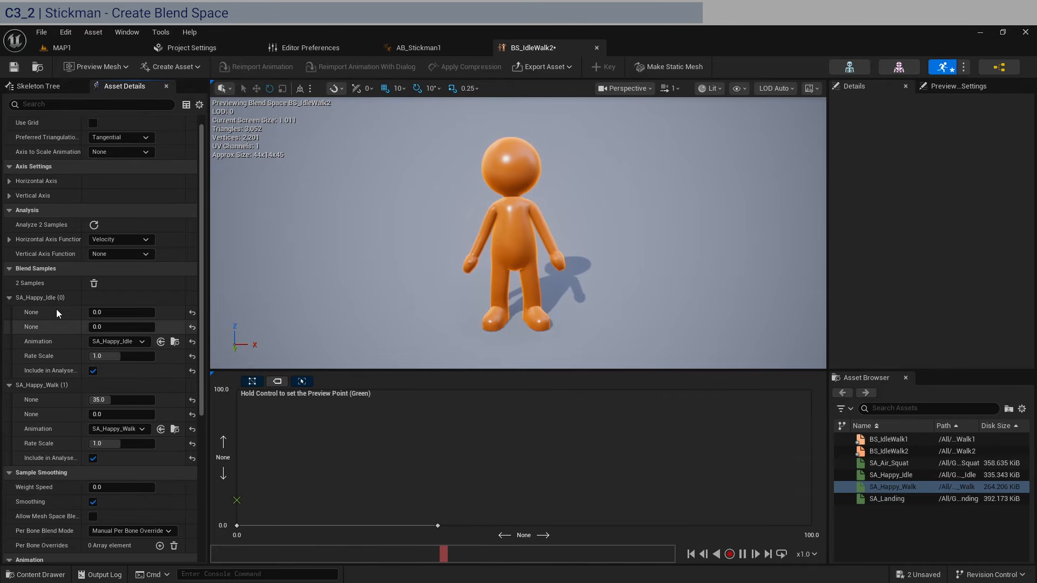
{"action": "scroll", "coordinate": [56, 309], "scroll_direction": "up", "scroll_amount": 1}
{"action": "left_click", "coordinate": [13, 67]}
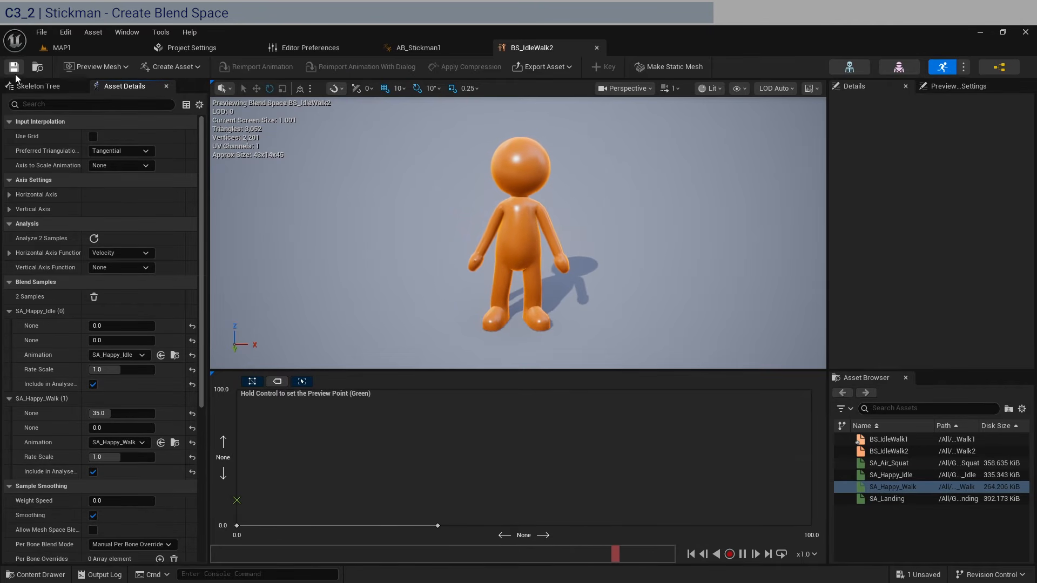
{"action": "left_click", "coordinate": [459, 44]}
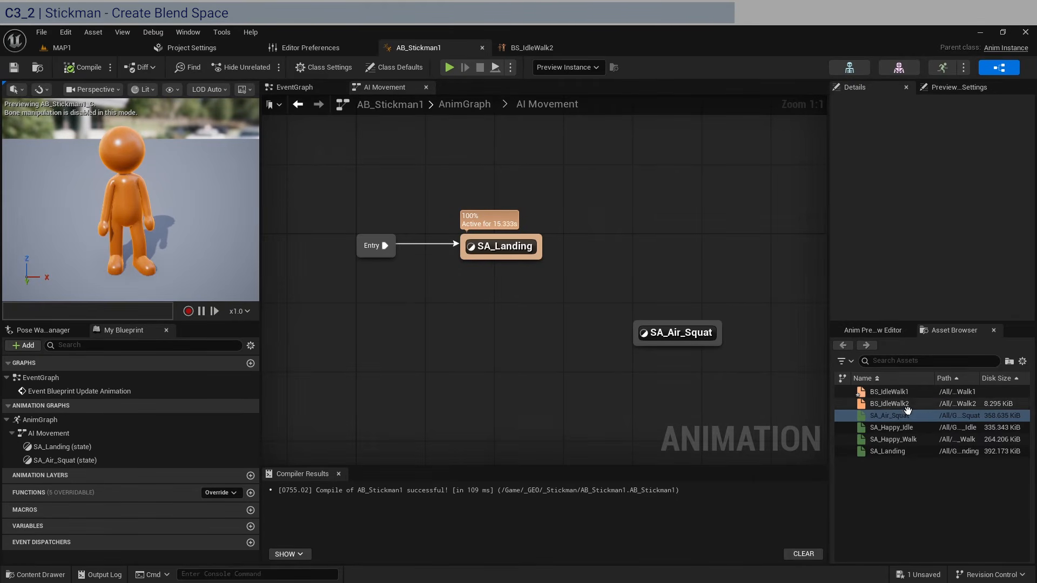
- Add a BS_IdleWalk2 state with transitions from SA_Landing and to SA_Air_Squat
{"action": "left_click_drag", "start_coordinate": [891, 404], "coordinate": [610, 238]}
{"action": "left_click", "coordinate": [624, 302]}
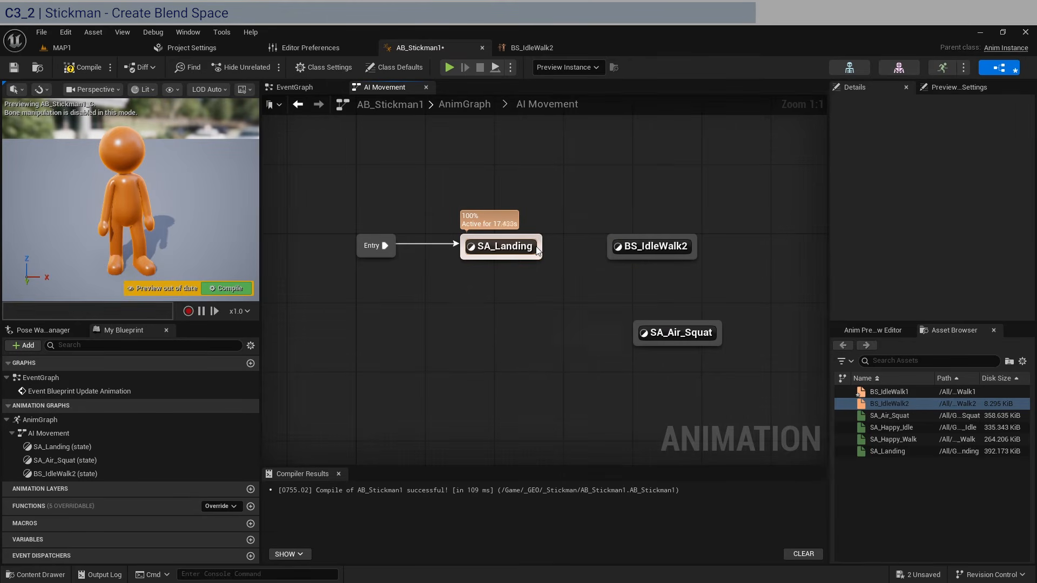
{"action": "left_click_drag", "start_coordinate": [537, 250], "coordinate": [611, 249]}
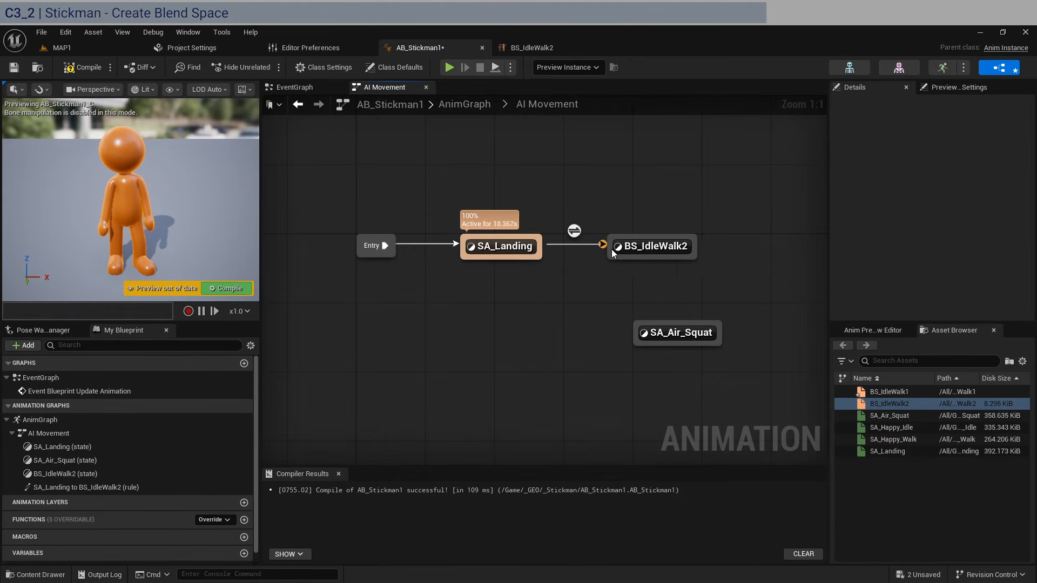
{"action": "left_click_drag", "start_coordinate": [702, 263], "coordinate": [631, 258]}
- Place SA_Air_Squat below BS_IdleWalk2 and open the BS_IdleWalk2 state graph
{"action": "left_click_drag", "start_coordinate": [676, 331], "coordinate": [650, 332]}
{"action": "left_click", "coordinate": [716, 287]}
{"action": "double_click", "coordinate": [657, 247]}
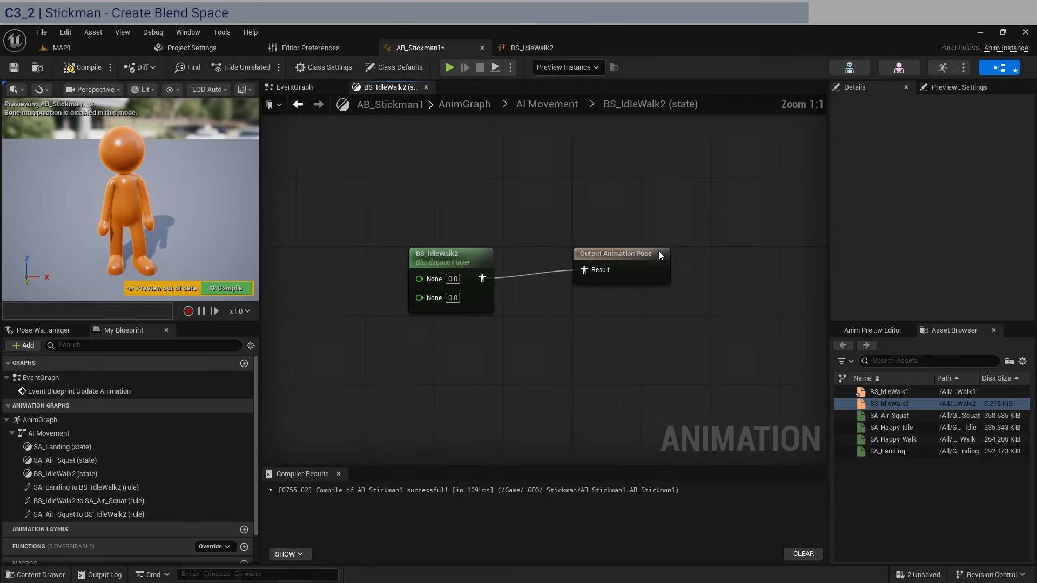
- Name BS_IdleWalk2's horizontal axis Velocity and save the blend space
{"action": "left_click_drag", "start_coordinate": [454, 257], "coordinate": [505, 252]}
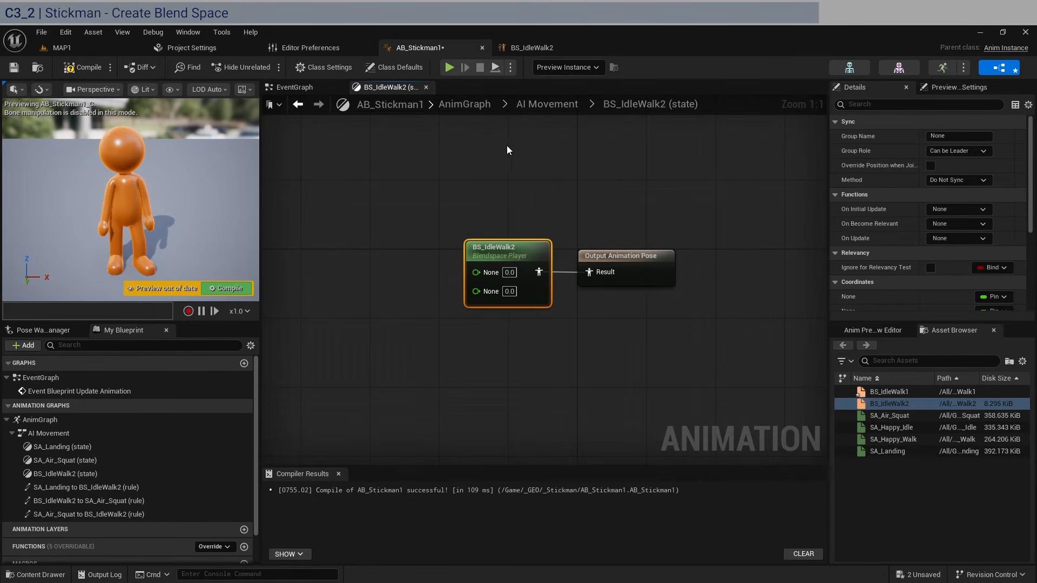
{"action": "left_click", "coordinate": [532, 48]}
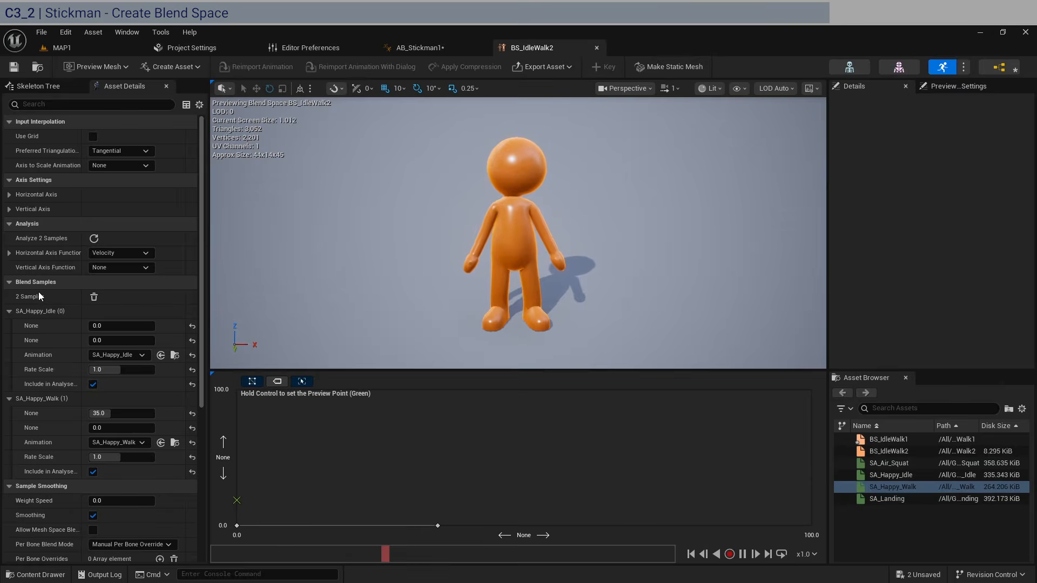
{"action": "left_click", "coordinate": [8, 194]}
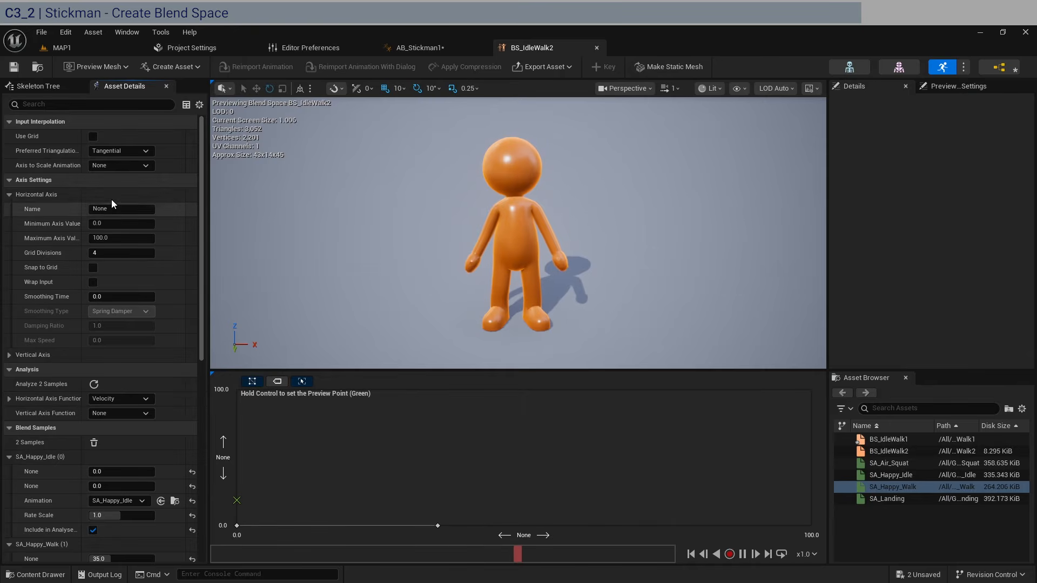
{"action": "left_click", "coordinate": [128, 210]}
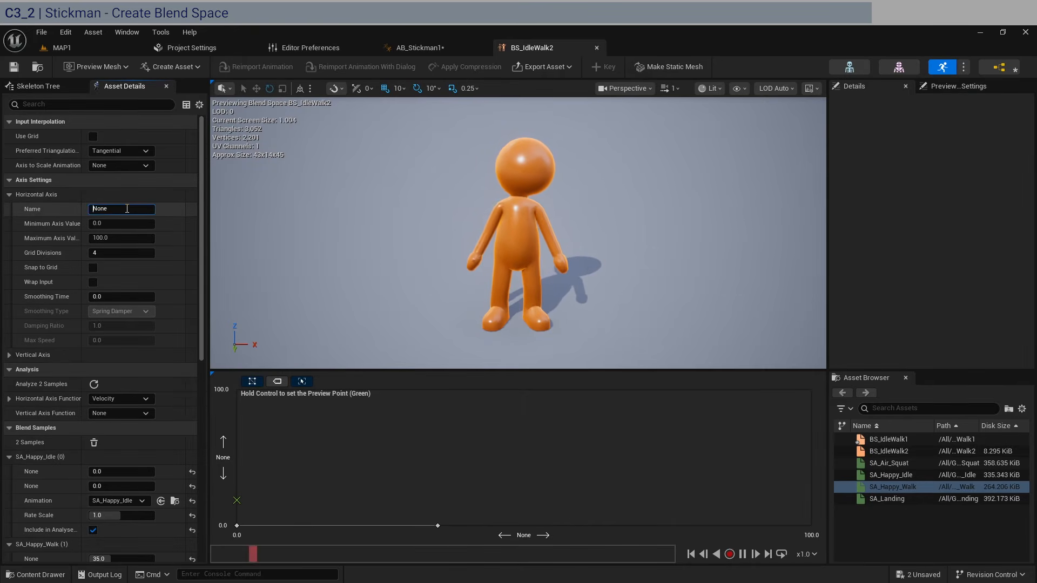
{"action": "type", "text": "Vel"}
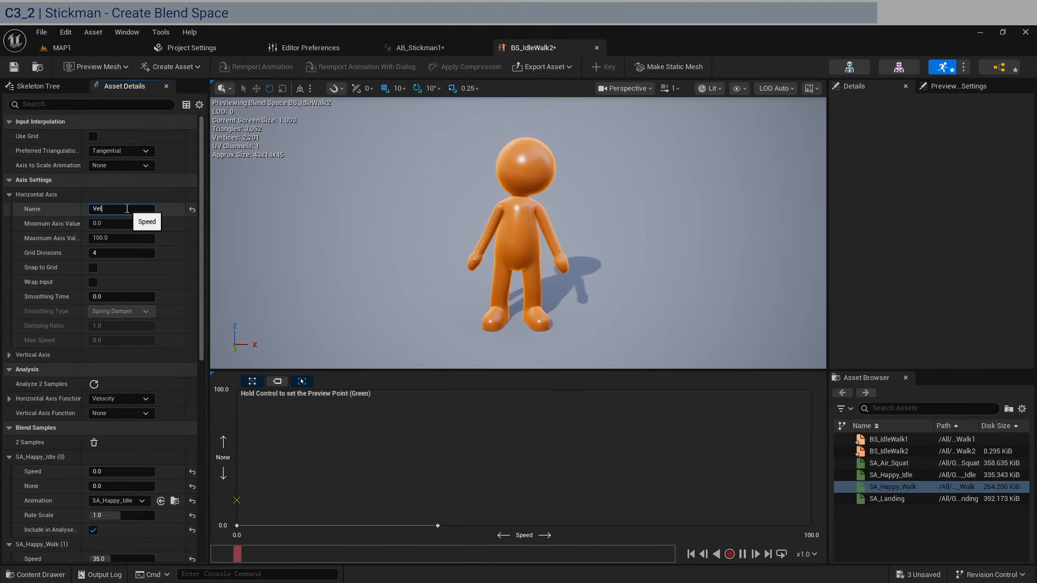
{"action": "type", "text": "ocity"}
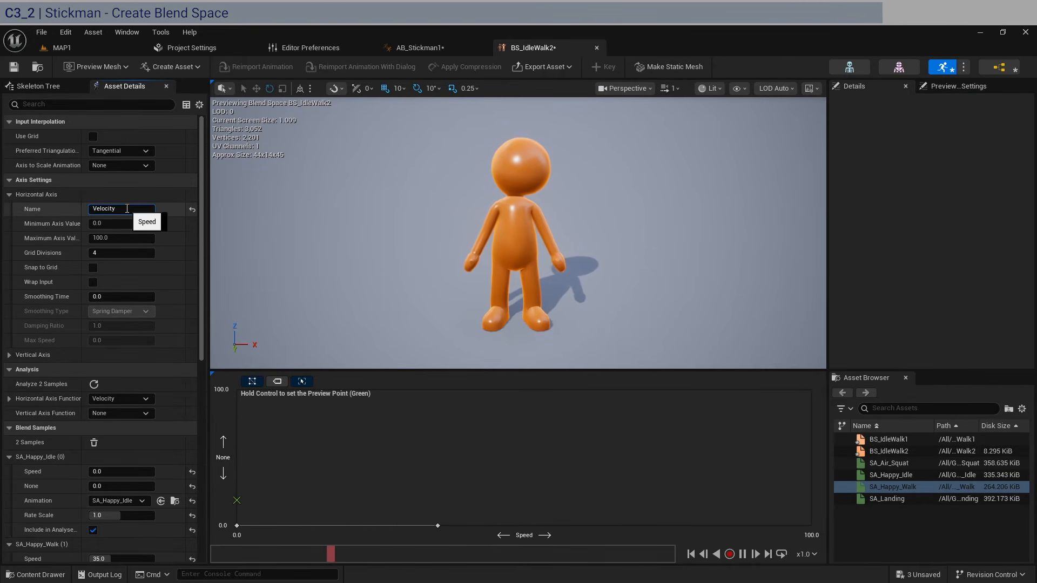
{"action": "key", "text": "Return"}
{"action": "left_click", "coordinate": [12, 66]}
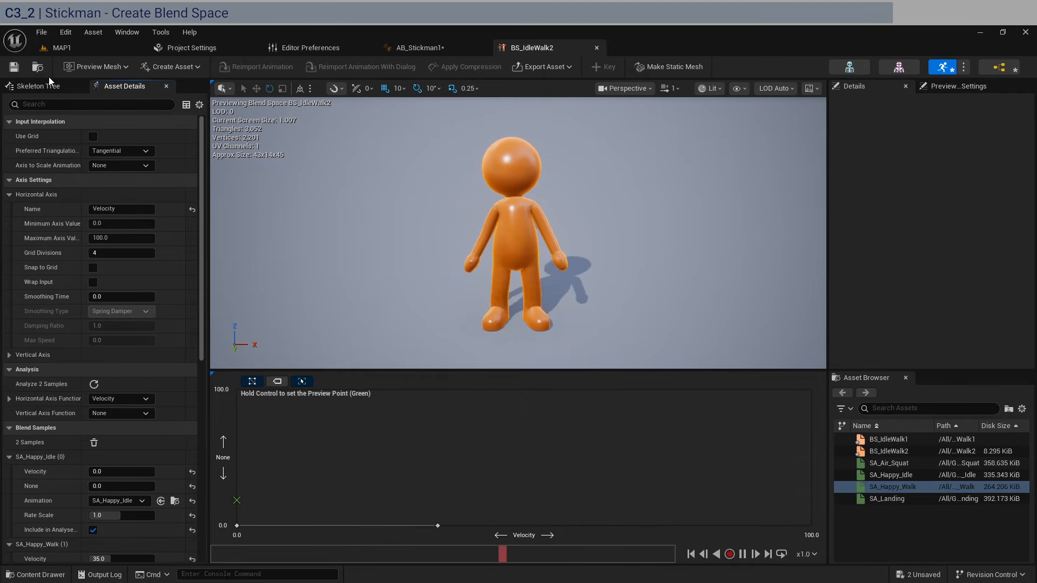
{"action": "left_click", "coordinate": [445, 50]}
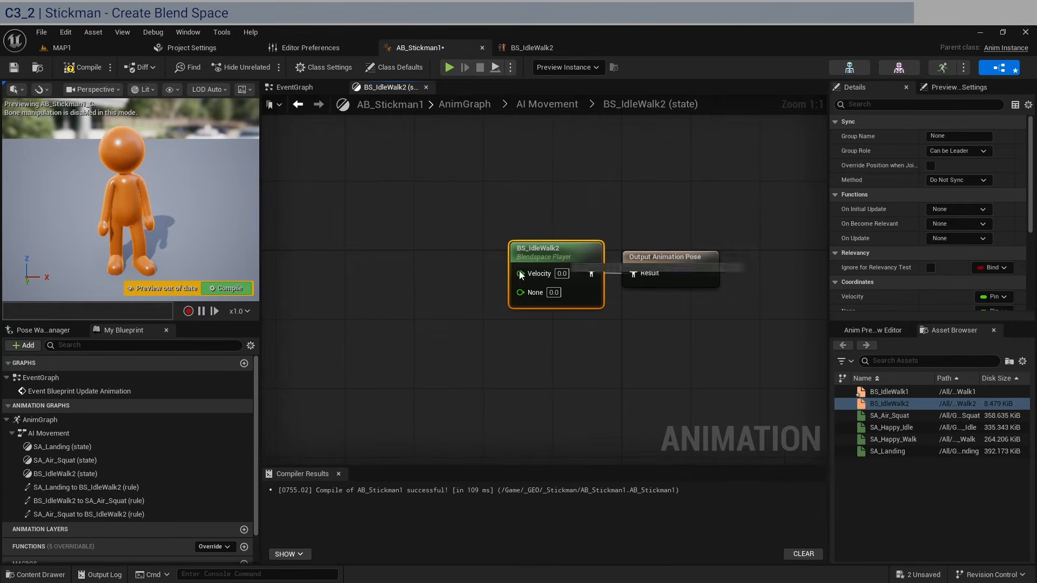
- Promote the Blendspace Player's Velocity pin to a new float variable named MovementSpeed
{"action": "left_click_drag", "start_coordinate": [520, 274], "coordinate": [393, 279]}
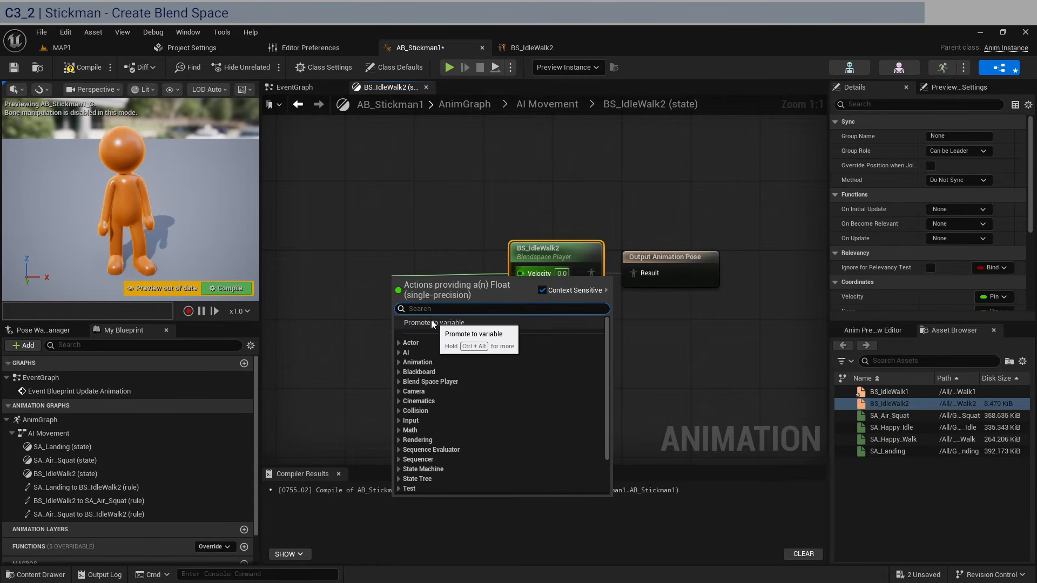
{"action": "left_click", "coordinate": [459, 334]}
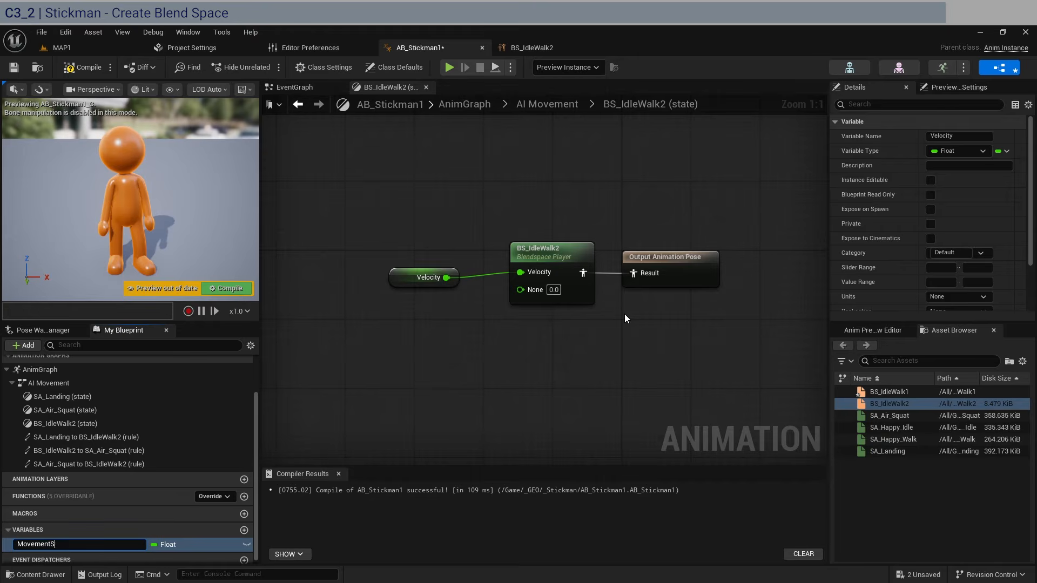
{"action": "type", "text": "MovementSpeed"}
{"action": "key", "text": "Return"}
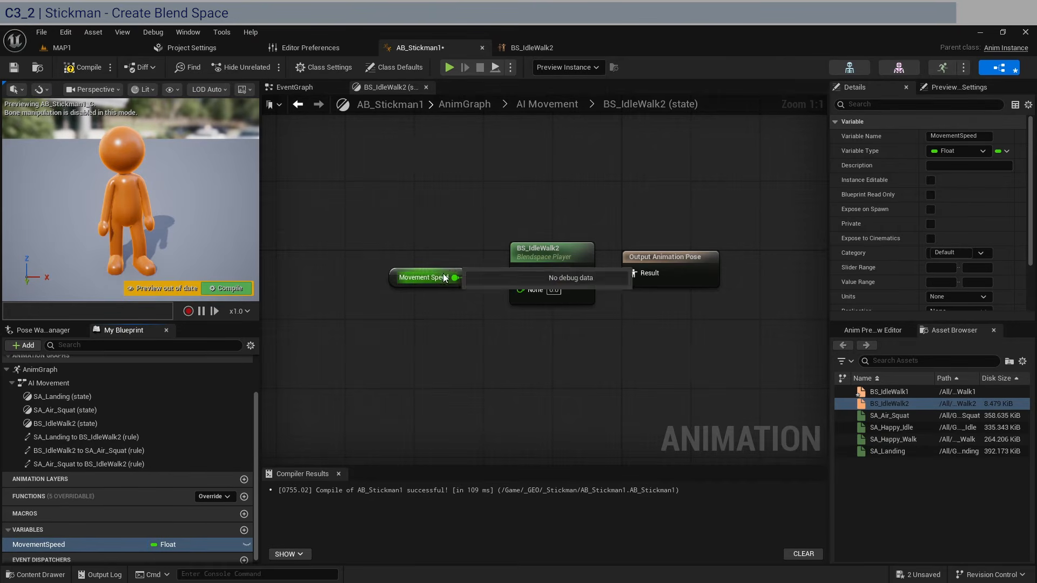
{"action": "left_click_drag", "start_coordinate": [437, 272], "coordinate": [455, 263]}
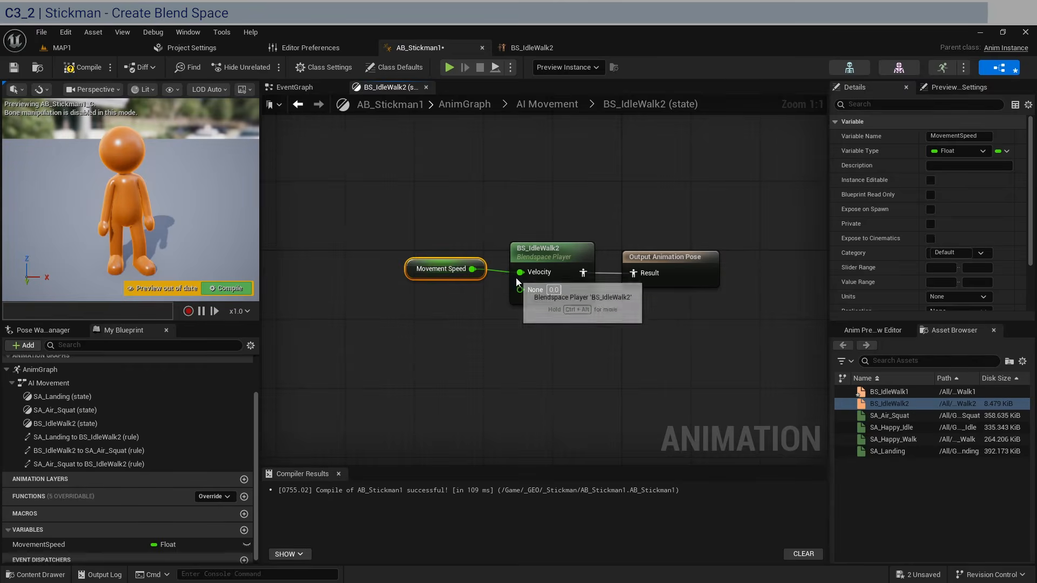
- Preview the BS_IdleWalk2 blend at higher Velocity values, then return to AB_Stickman1's anim graph
{"action": "left_click", "coordinate": [534, 49]}
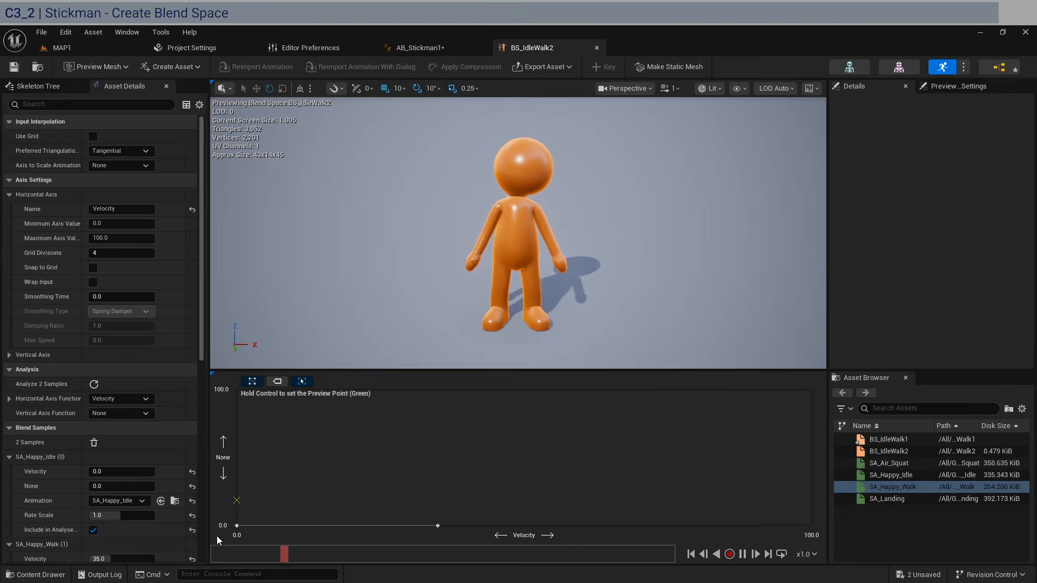
{"action": "mouse_move", "coordinate": [242, 500]}
{"action": "left_mouse_down", "text": "ctrl"}
{"action": "mouse_move", "coordinate": [440, 487]}
{"action": "mouse_move", "coordinate": [237, 491]}
{"action": "left_mouse_up", "text": "ctrl"}
{"action": "left_click", "coordinate": [459, 47]}
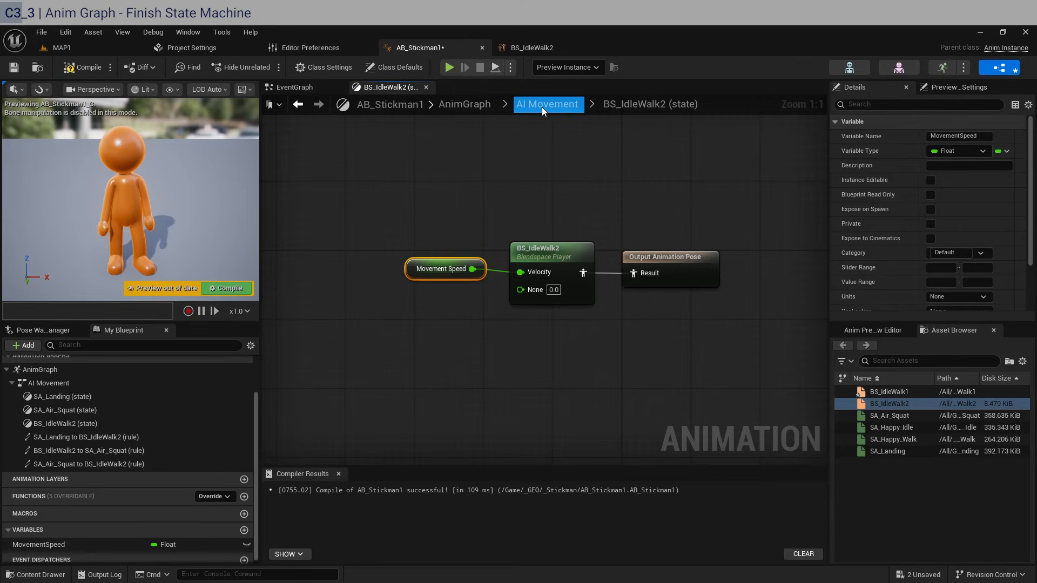
- Review the SA_Landing and SA_Air_Squat transitions in AI Movement and compile, getting two rule warnings
{"action": "left_click", "coordinate": [545, 104]}
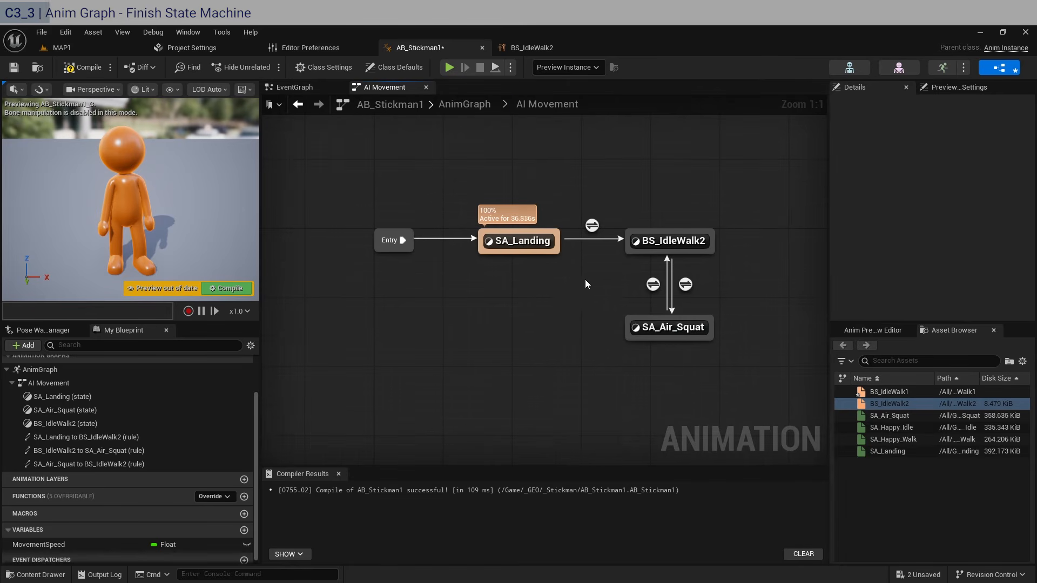
{"action": "left_click", "coordinate": [592, 224]}
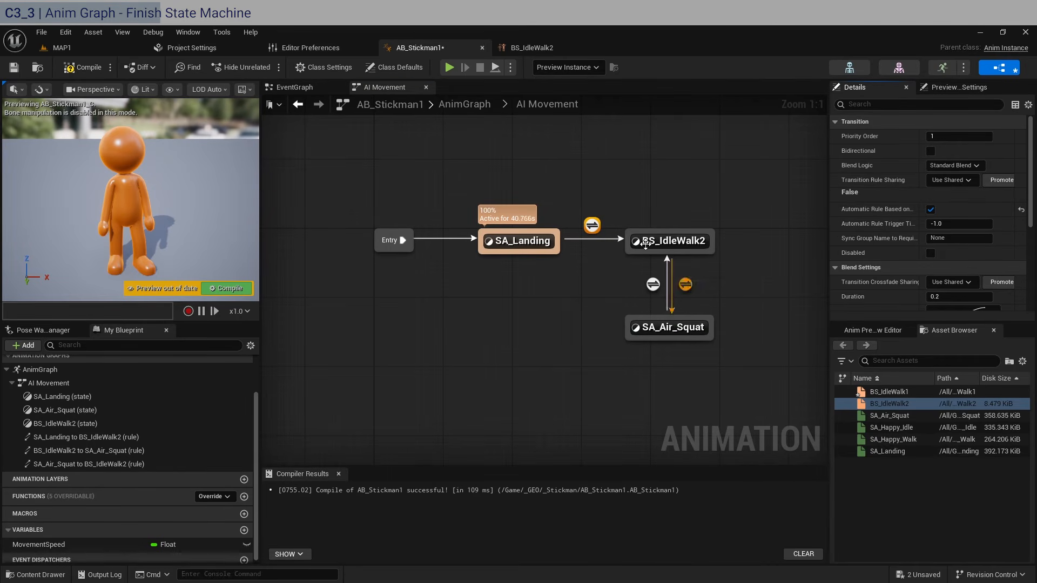
{"action": "left_click", "coordinate": [593, 238]}
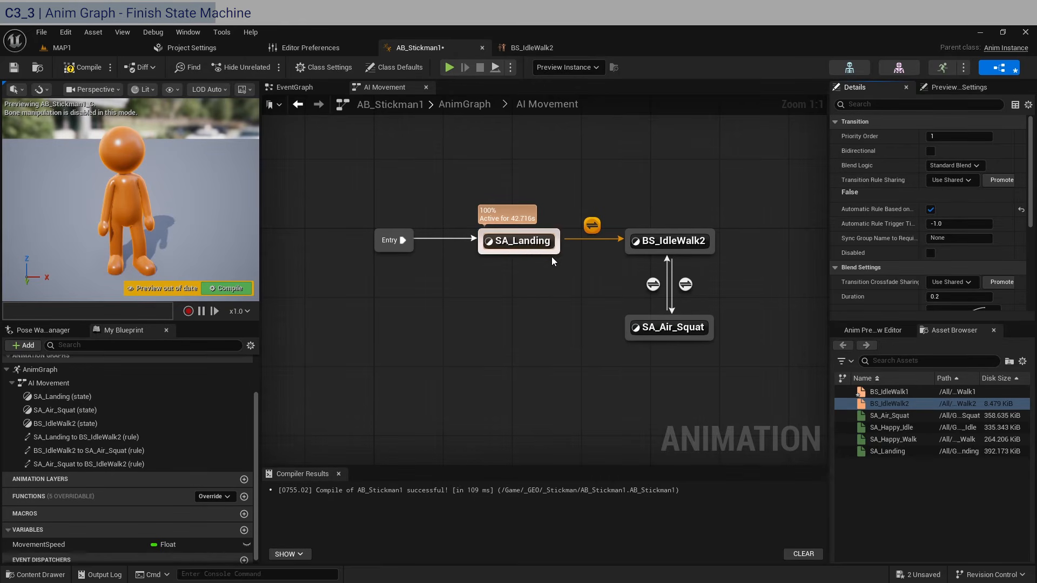
{"action": "left_click", "coordinate": [686, 284]}
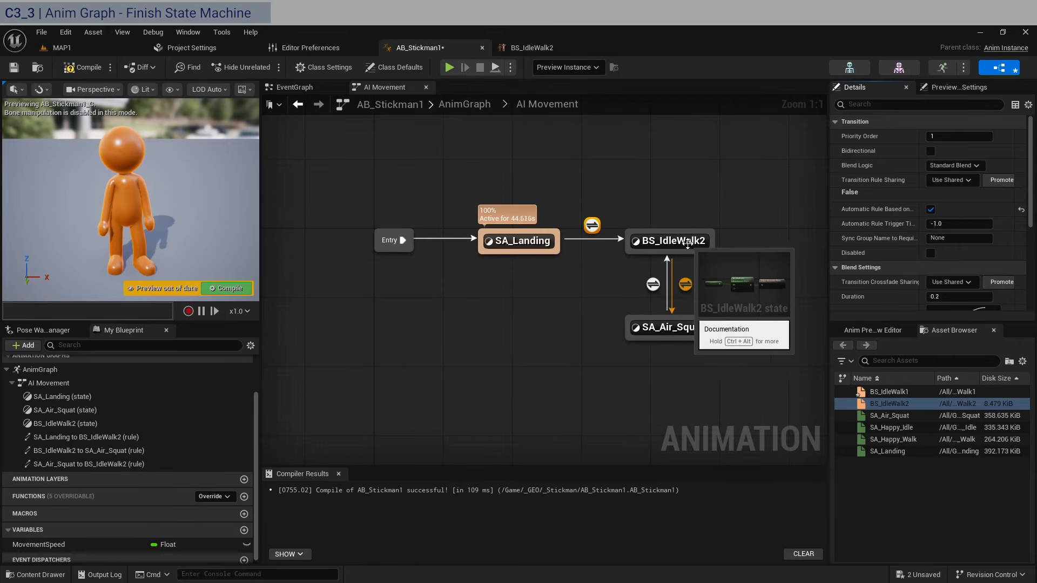
{"action": "left_click", "coordinate": [726, 193]}
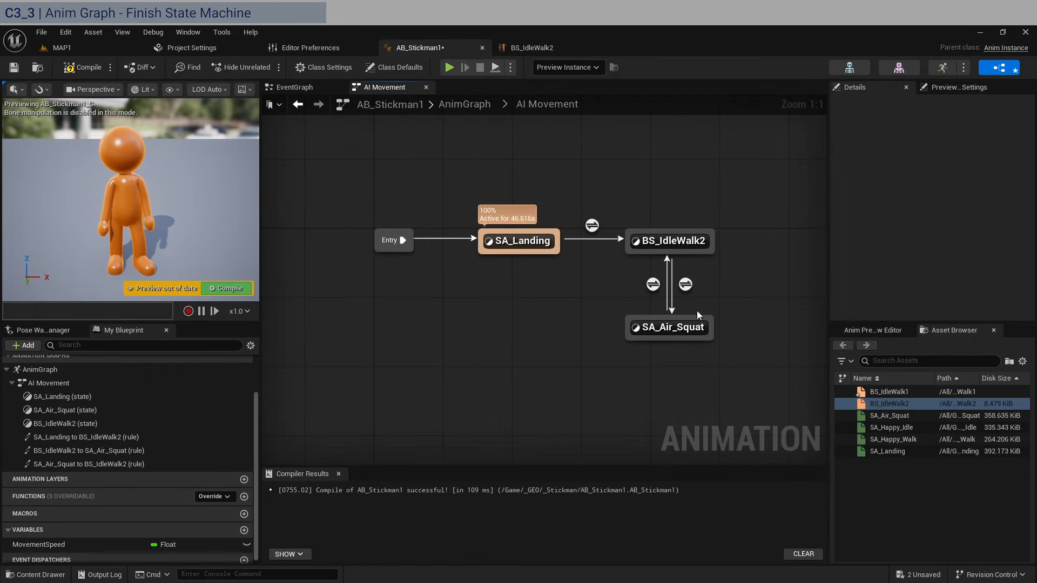
{"action": "left_click", "coordinate": [84, 67]}
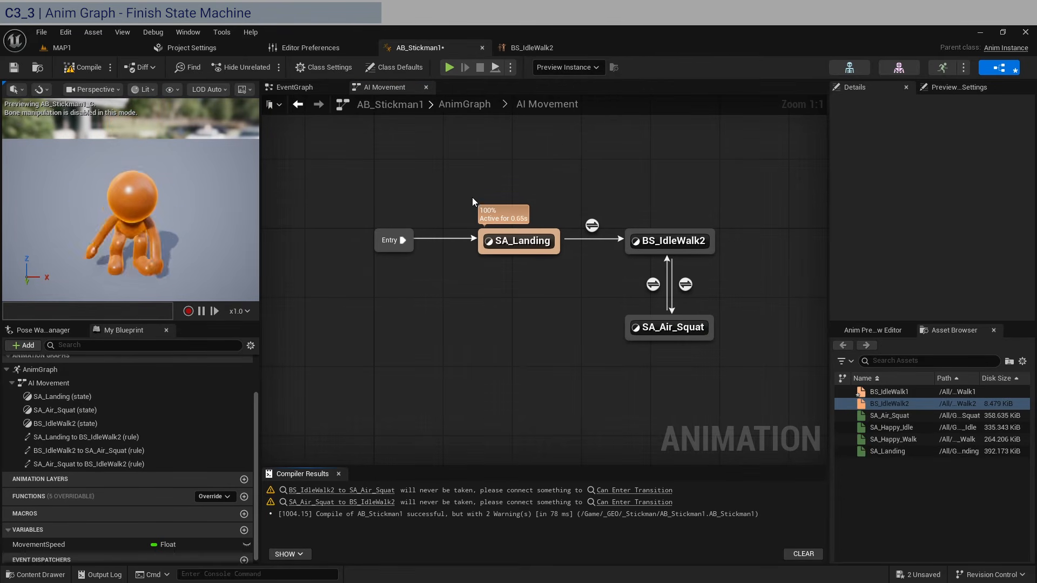
{"action": "left_click", "coordinate": [684, 286]}
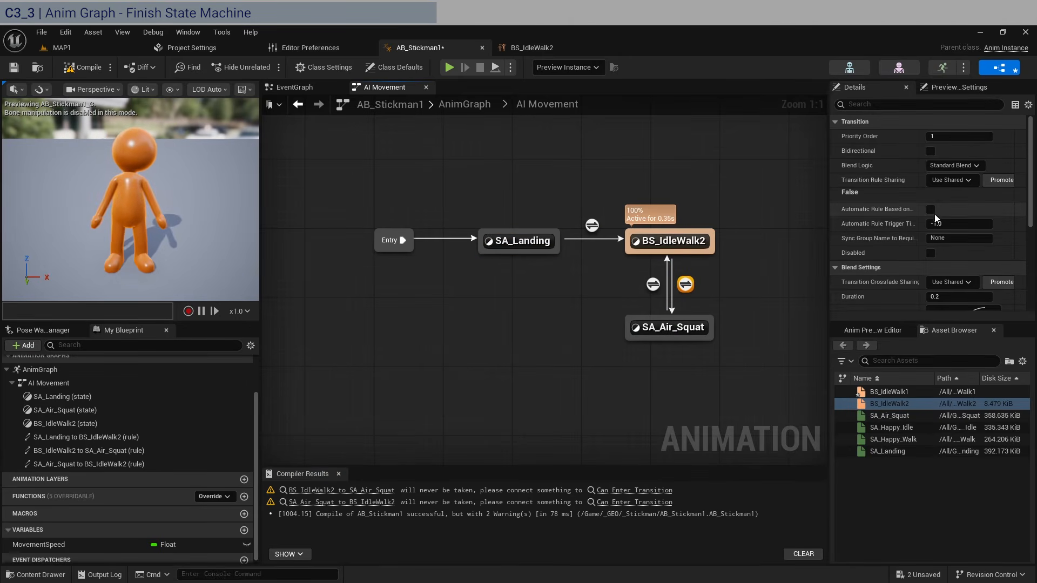
- Promote the idle-to-squat transition's Can Enter Transition result to a Boolean variable named CanSquat?
{"action": "double_click", "coordinate": [690, 286]}
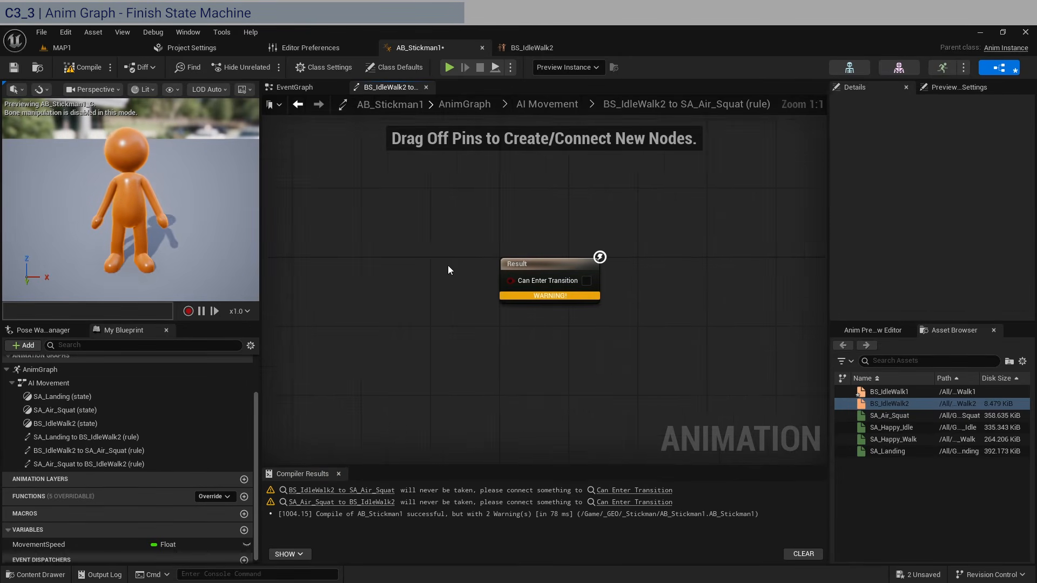
{"action": "left_click_drag", "start_coordinate": [606, 287], "coordinate": [445, 281]}
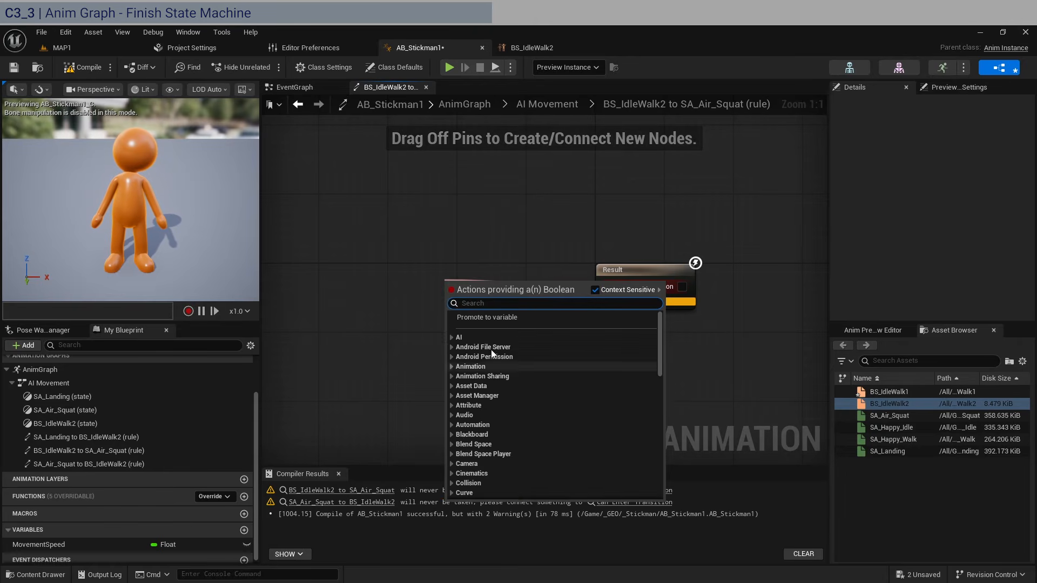
{"action": "left_click", "coordinate": [507, 320]}
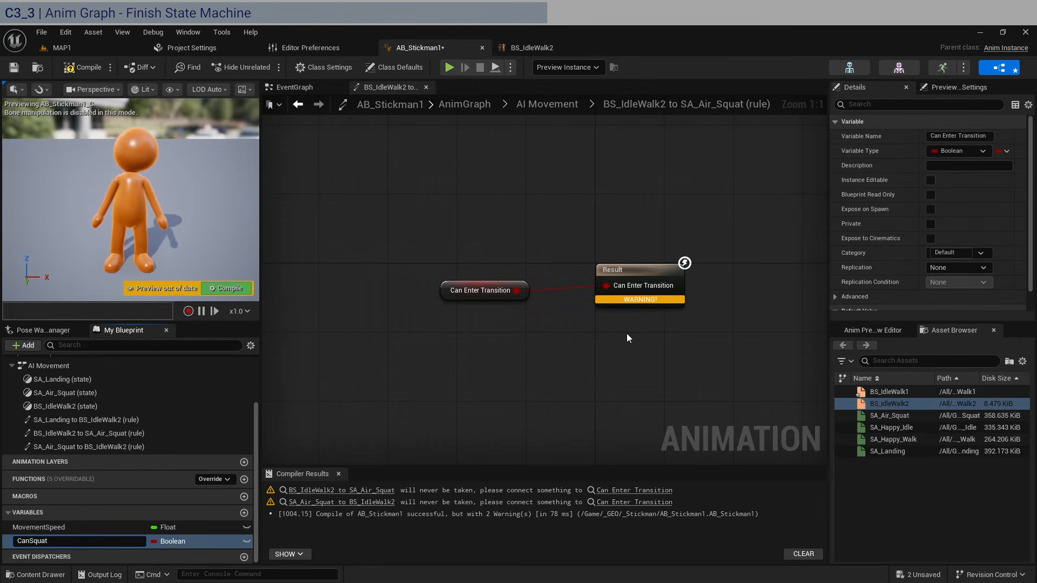
{"action": "type", "text": "CanSquat"}
{"action": "key", "text": "Return"}
{"action": "key", "text": "F2"}
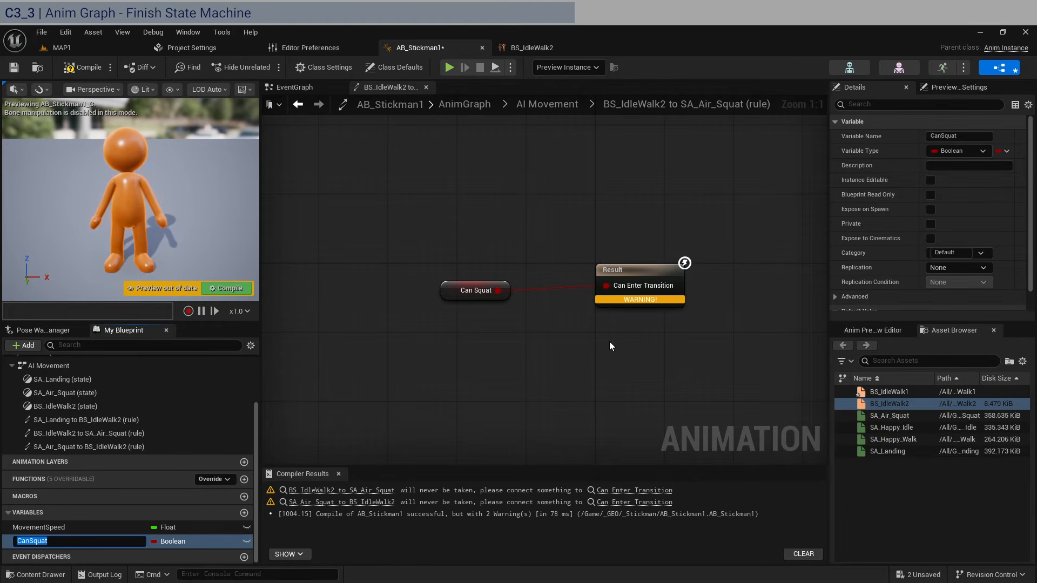
{"action": "type", "text": "?"}
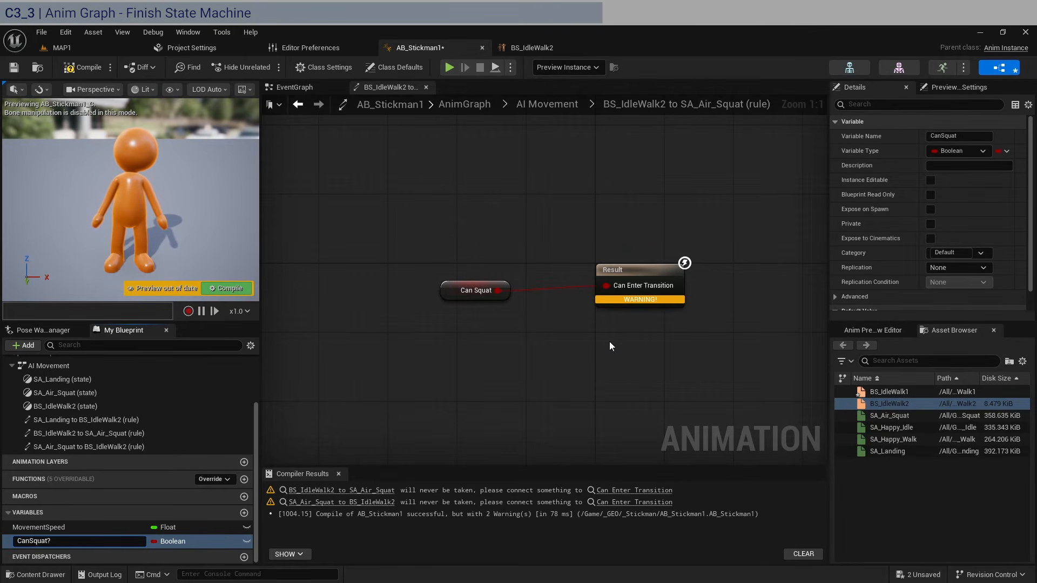
{"action": "key", "text": "Return"}
{"action": "left_click_drag", "start_coordinate": [503, 280], "coordinate": [553, 272]}
{"action": "left_click", "coordinate": [542, 102]}
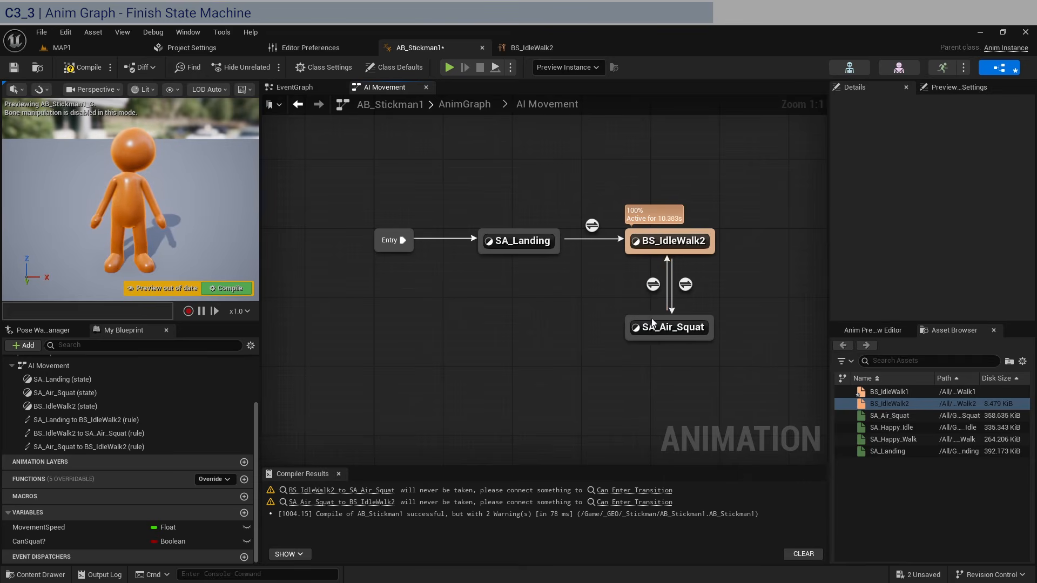
- Make SA_Air_Squat-to-BS_IdleWalk2 an automatic sequence-player rule, compile without warnings, and switch to MAP1
{"action": "double_click", "coordinate": [653, 284]}
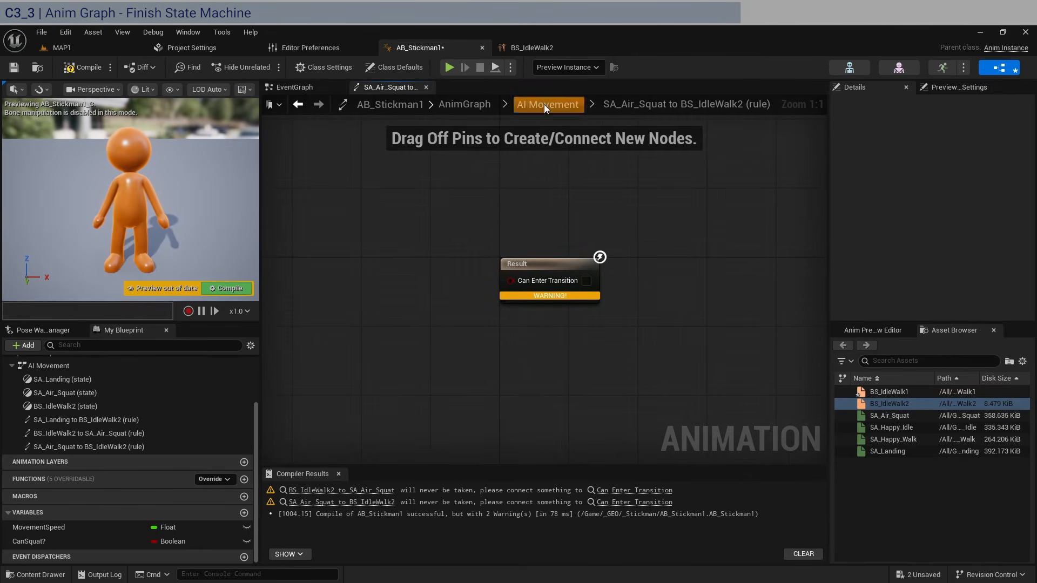
{"action": "left_click", "coordinate": [543, 104]}
{"action": "left_click", "coordinate": [653, 284]}
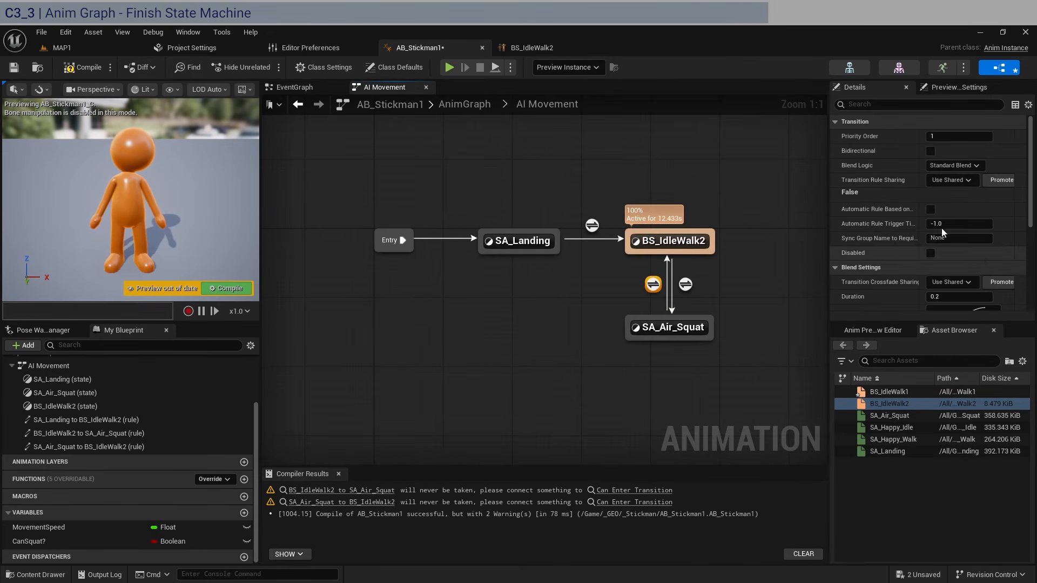
{"action": "left_click", "coordinate": [930, 209]}
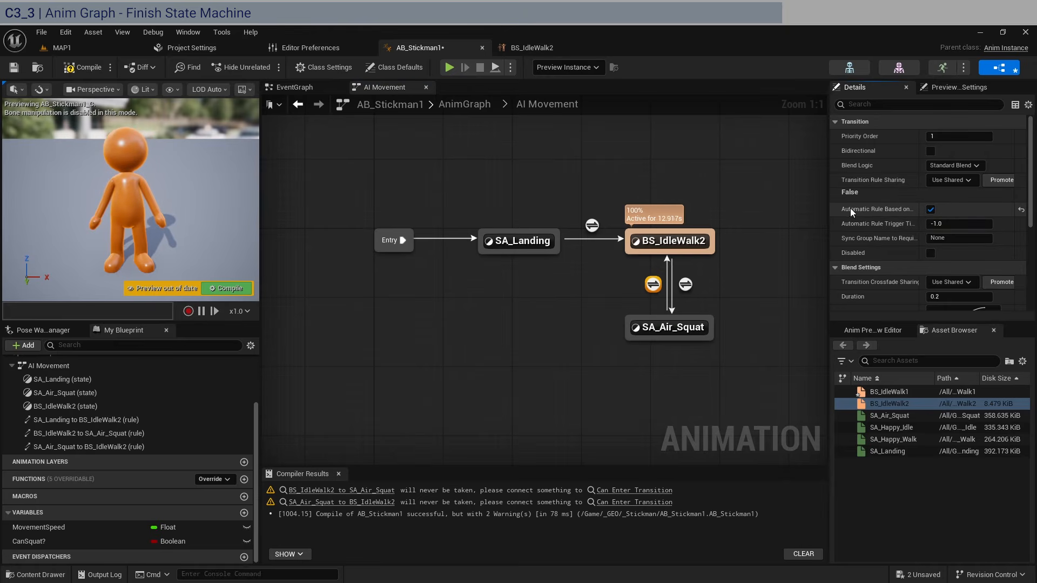
{"action": "left_click", "coordinate": [80, 67]}
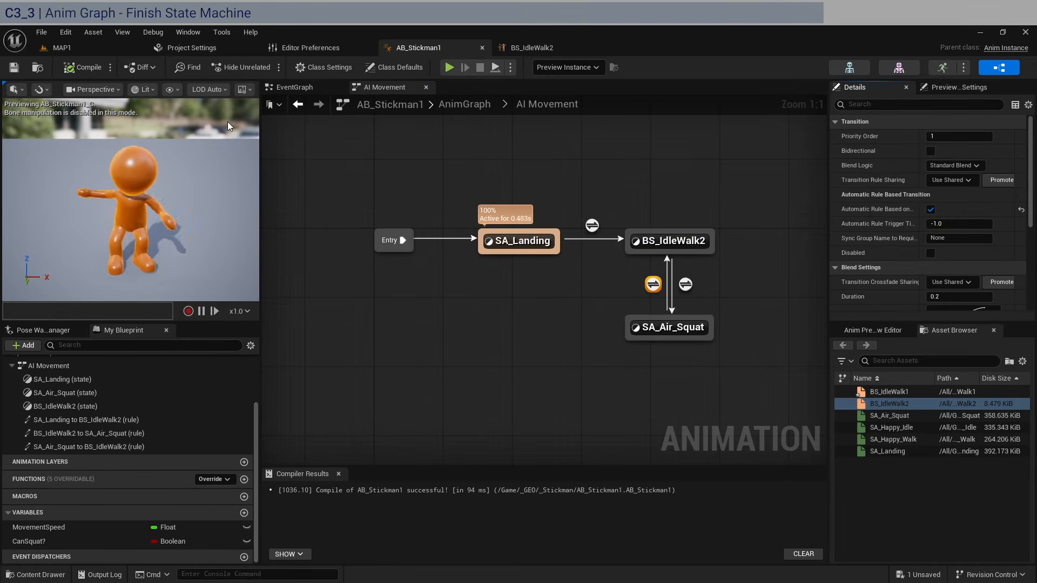
{"action": "left_click", "coordinate": [98, 49]}
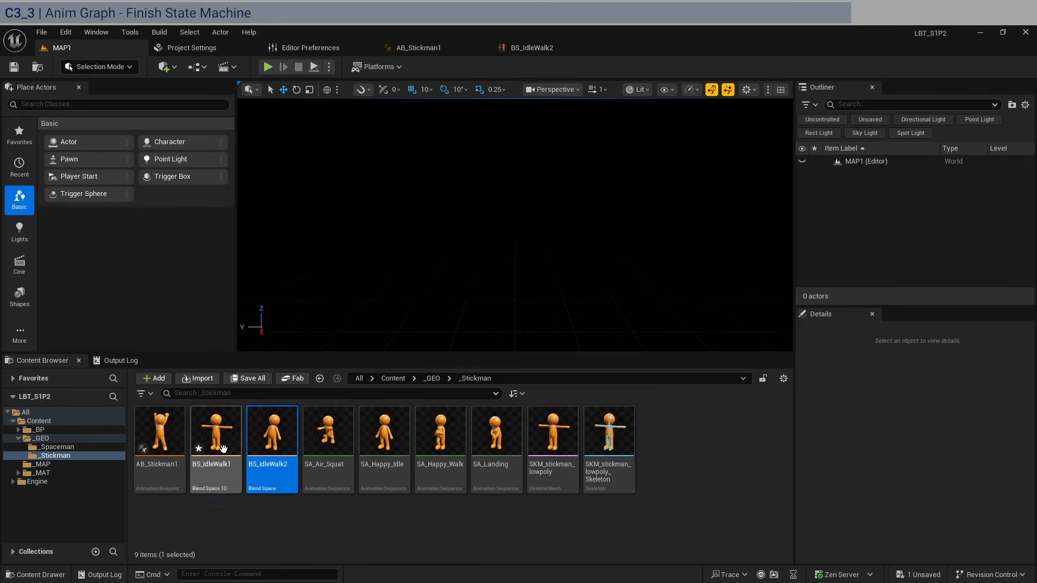
- Delete BS_IdleWalk1 from the _Stickman folder and go back to AB_Stickman1's AI Movement graph
{"action": "left_click", "coordinate": [193, 489]}
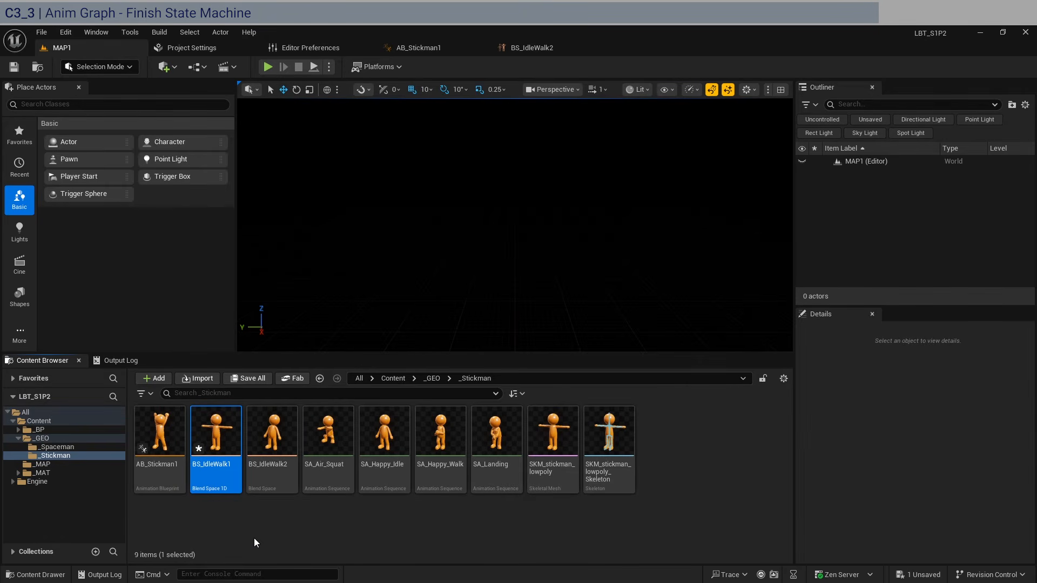
{"action": "key", "text": "Delete"}
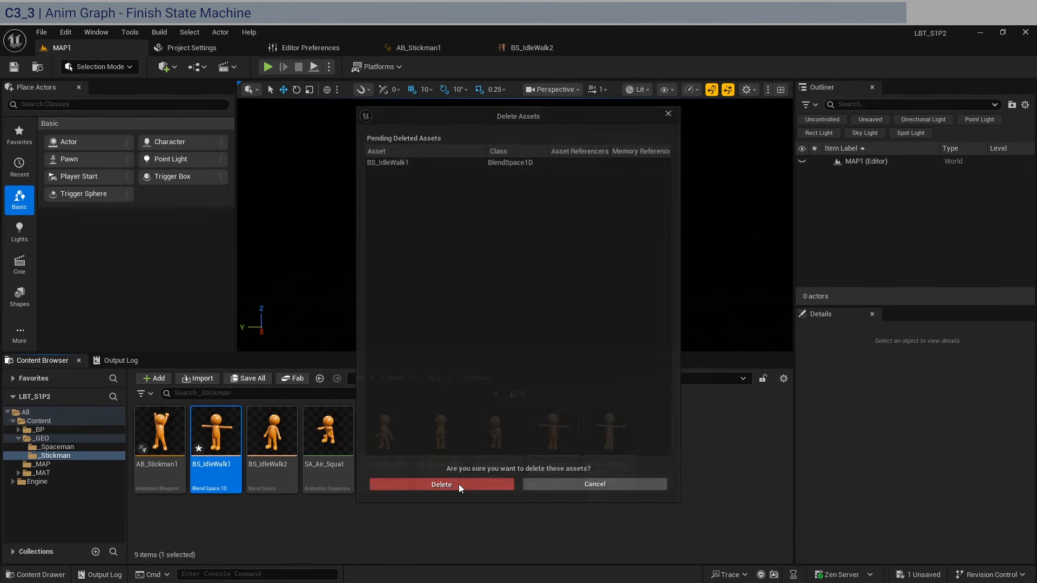
{"action": "left_click", "coordinate": [459, 485]}
{"action": "left_click", "coordinate": [533, 48]}
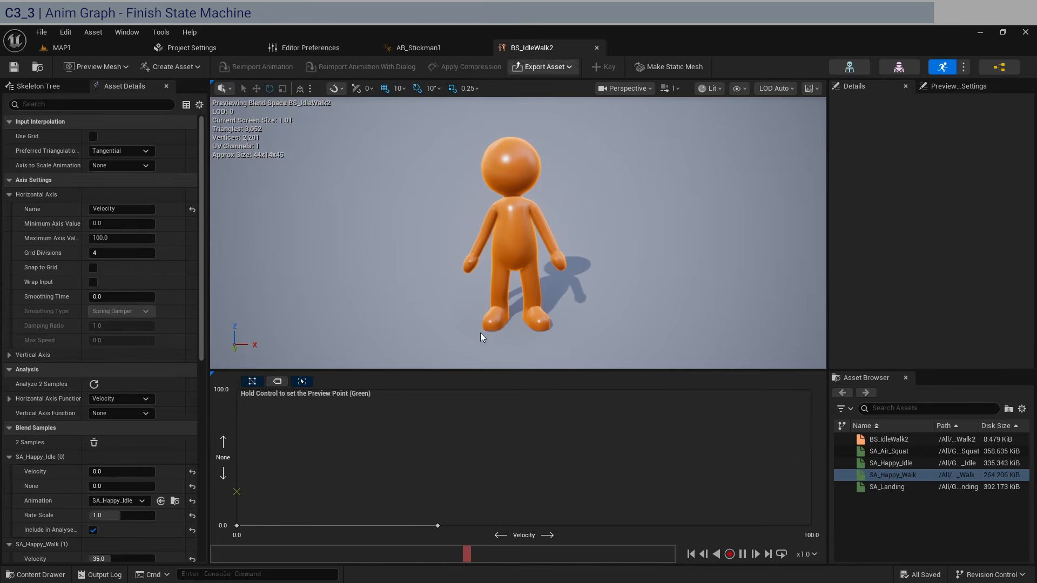
{"action": "left_click", "coordinate": [432, 48]}
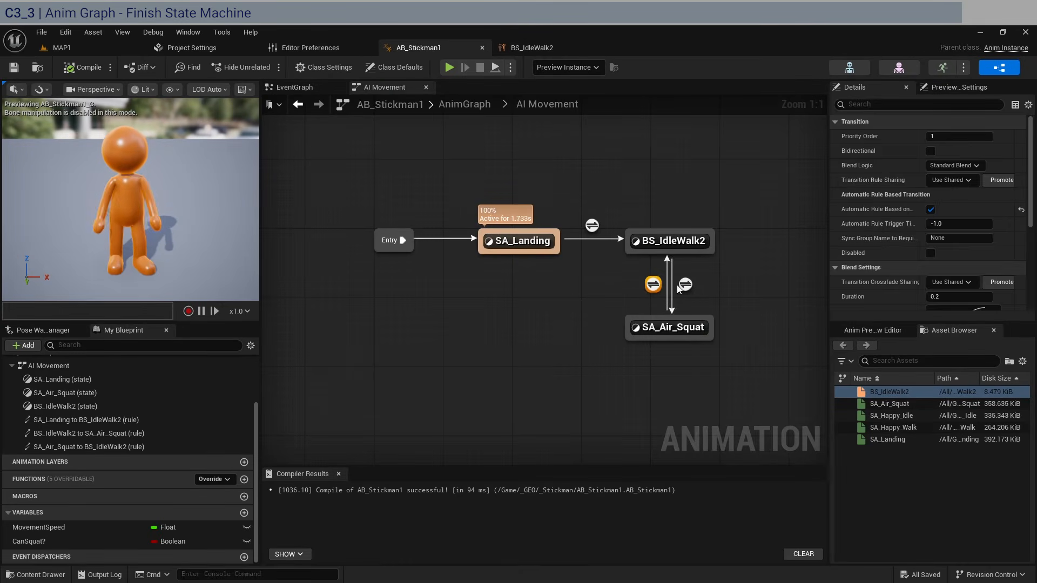
- Review the Can Squat? and Result nodes in the idle-to-squat rule, then go to the EventGraph
{"action": "double_click", "coordinate": [676, 289]}
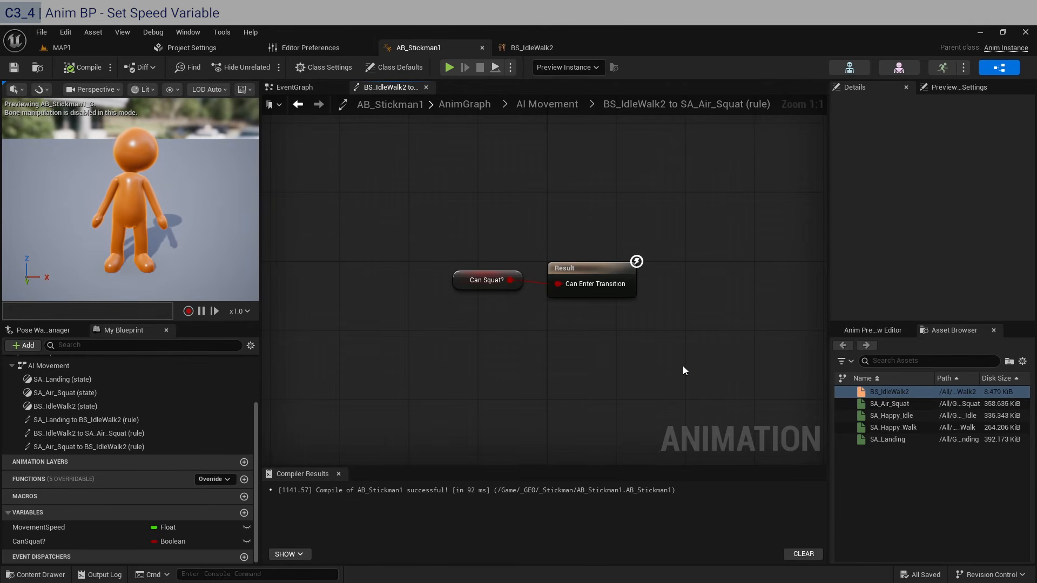
{"action": "left_click_drag", "start_coordinate": [696, 348], "coordinate": [448, 217]}
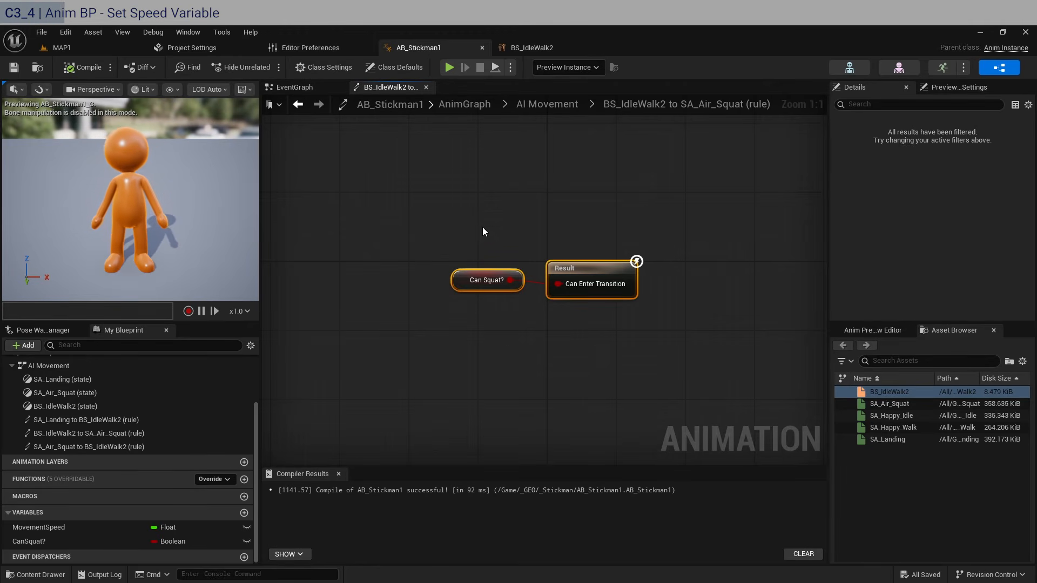
{"action": "left_click", "coordinate": [298, 88]}
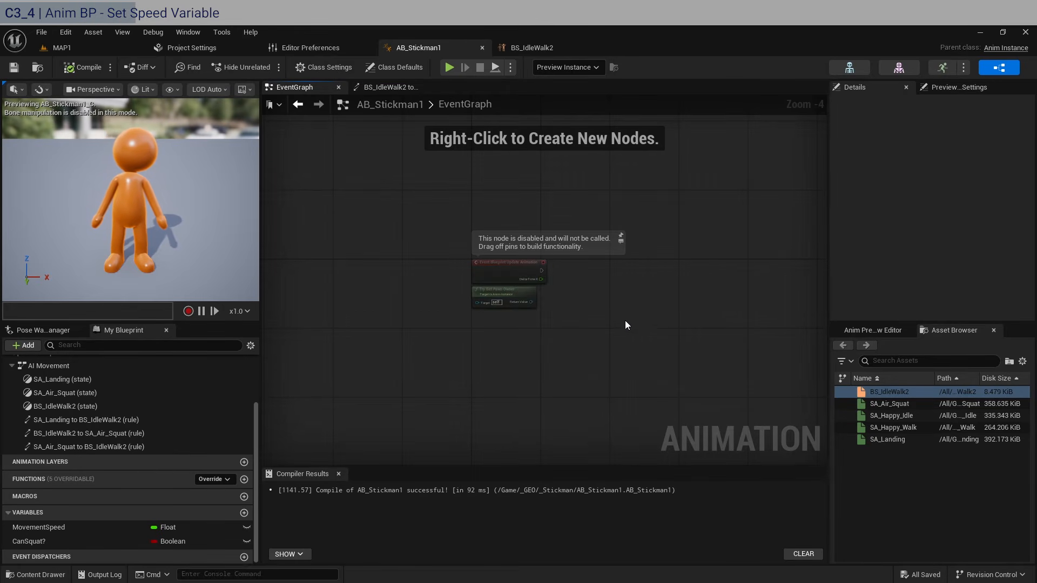
- Add a SET MovementSpeed node to the EventGraph from the MovementSpeed variable
{"action": "scroll", "coordinate": [567, 308], "scroll_direction": "up", "scroll_amount": 3}
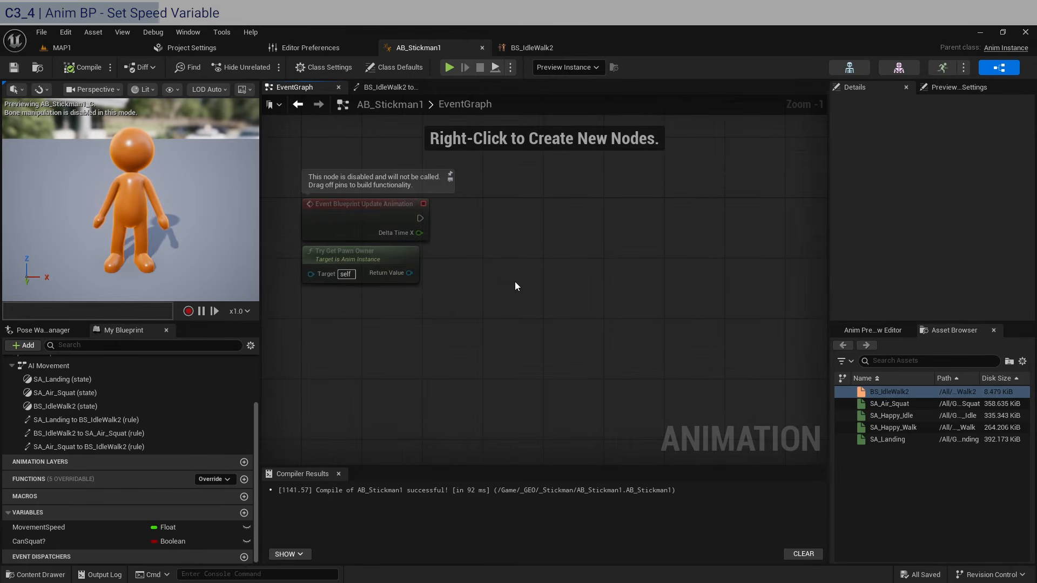
{"action": "left_click", "coordinate": [84, 527]}
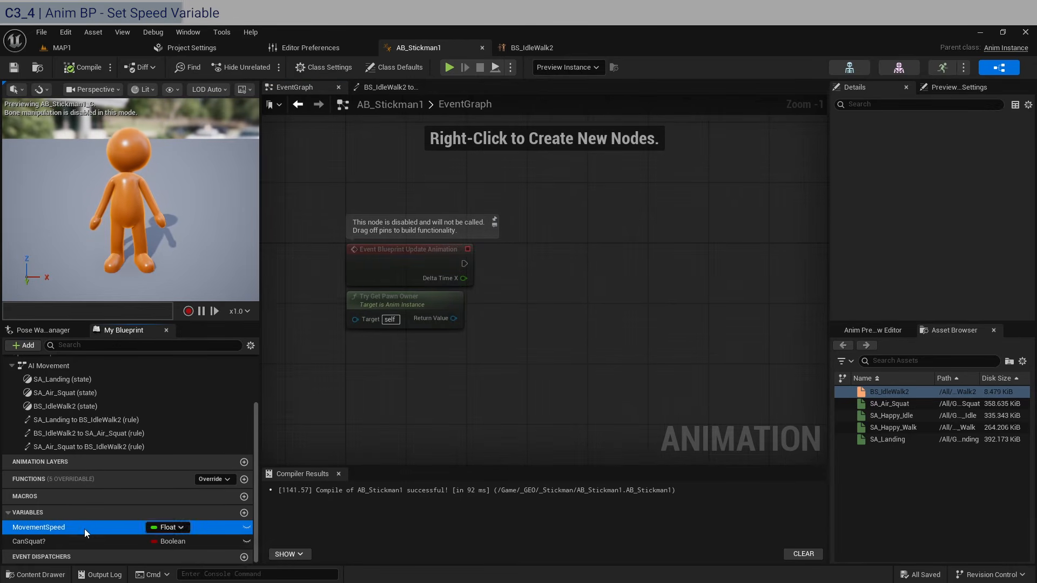
{"action": "left_click", "coordinate": [82, 541]}
{"action": "left_click", "coordinate": [86, 525]}
{"action": "left_click", "coordinate": [90, 541]}
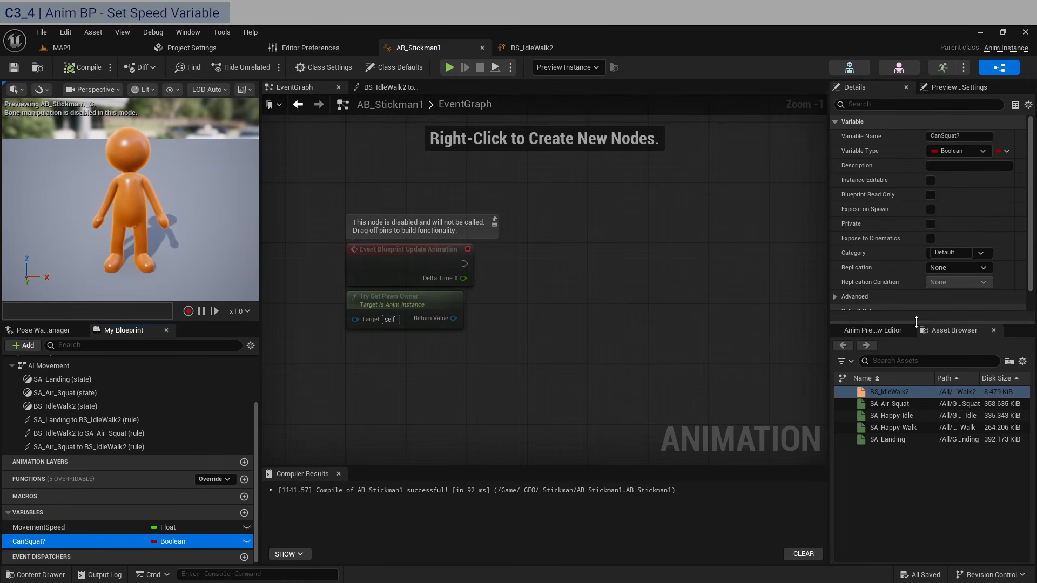
{"action": "left_click", "coordinate": [90, 523]}
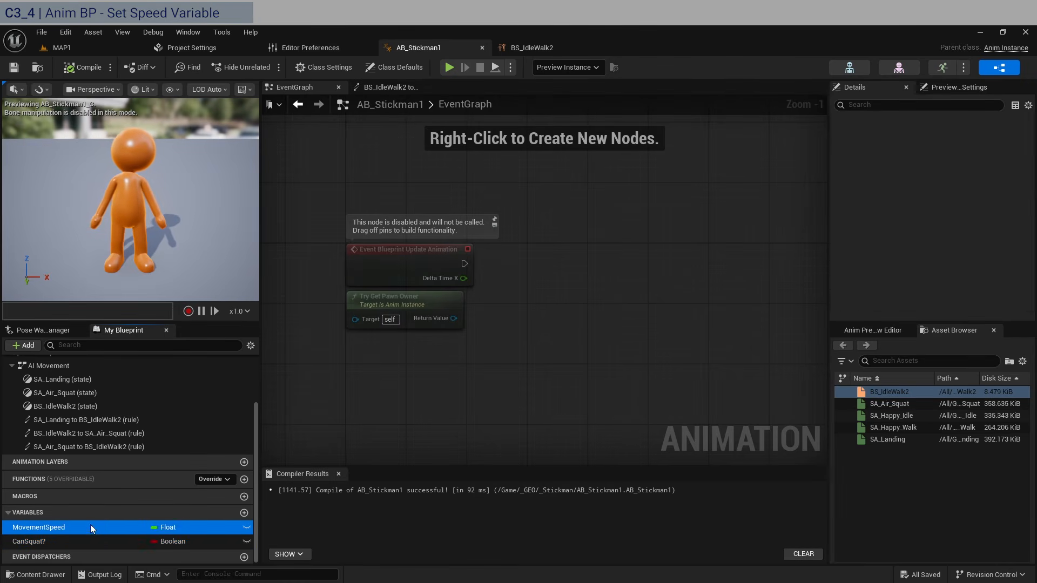
{"action": "left_click_drag", "start_coordinate": [47, 530], "coordinate": [708, 343]}
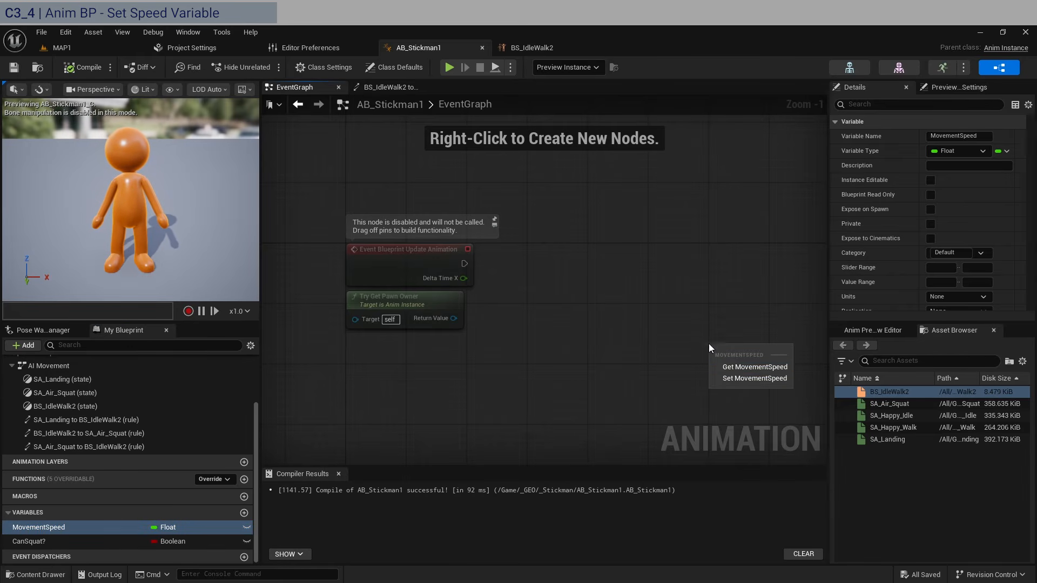
{"action": "left_click", "coordinate": [745, 378]}
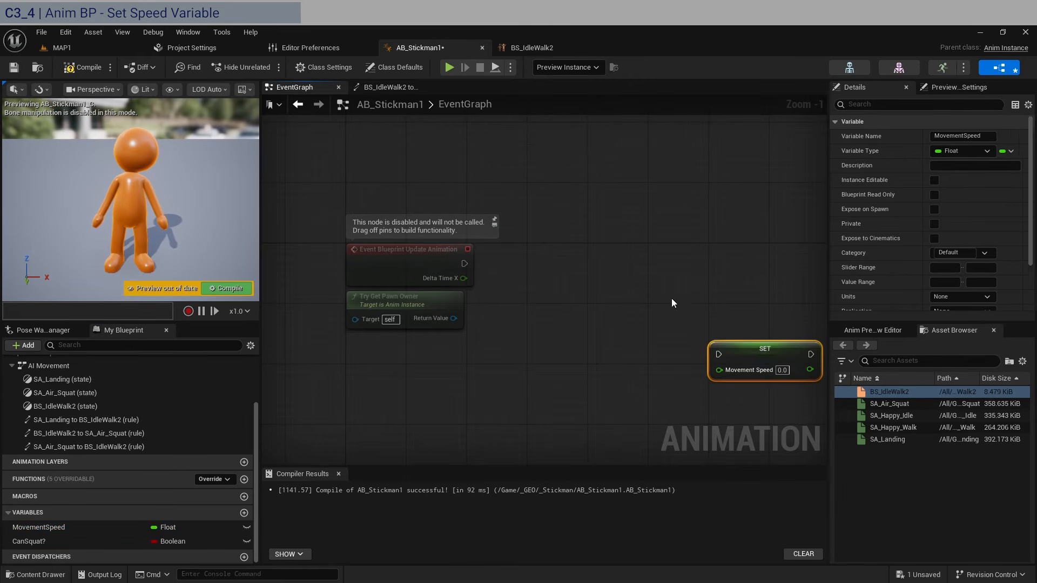
{"action": "left_click_drag", "start_coordinate": [756, 348], "coordinate": [752, 237]}
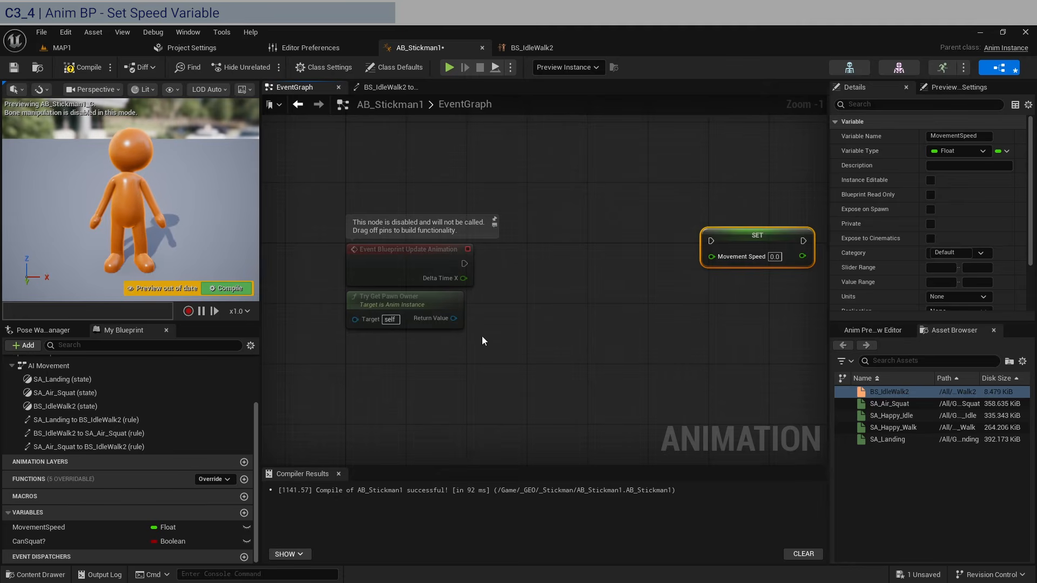
- Feed Try Get Pawn Owner's Get Velocity through Vector Length into SET MovementSpeed, then compile and save
{"action": "left_click_drag", "start_coordinate": [455, 319], "coordinate": [591, 297]}
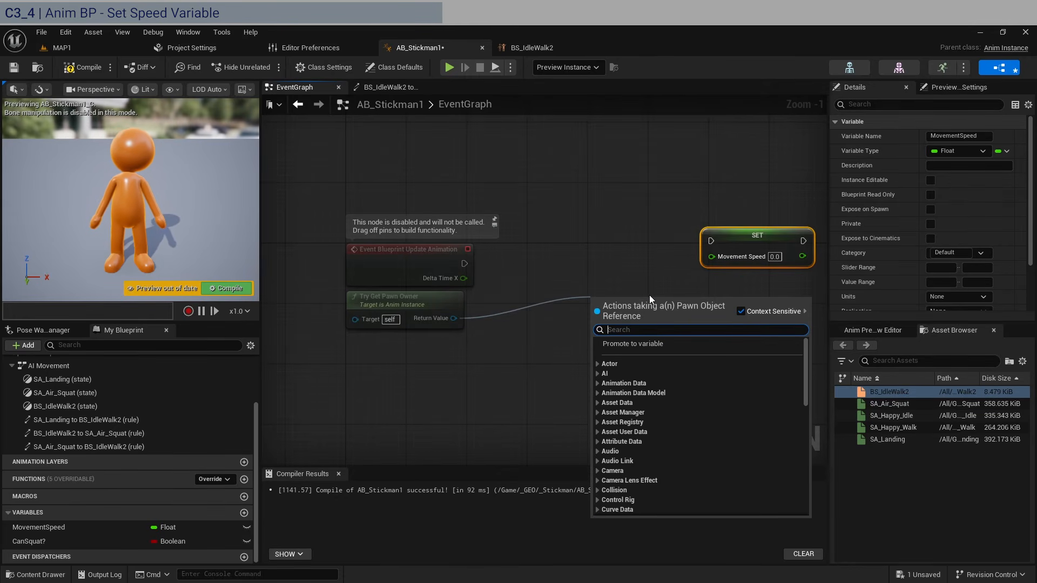
{"action": "type", "text": "velo"}
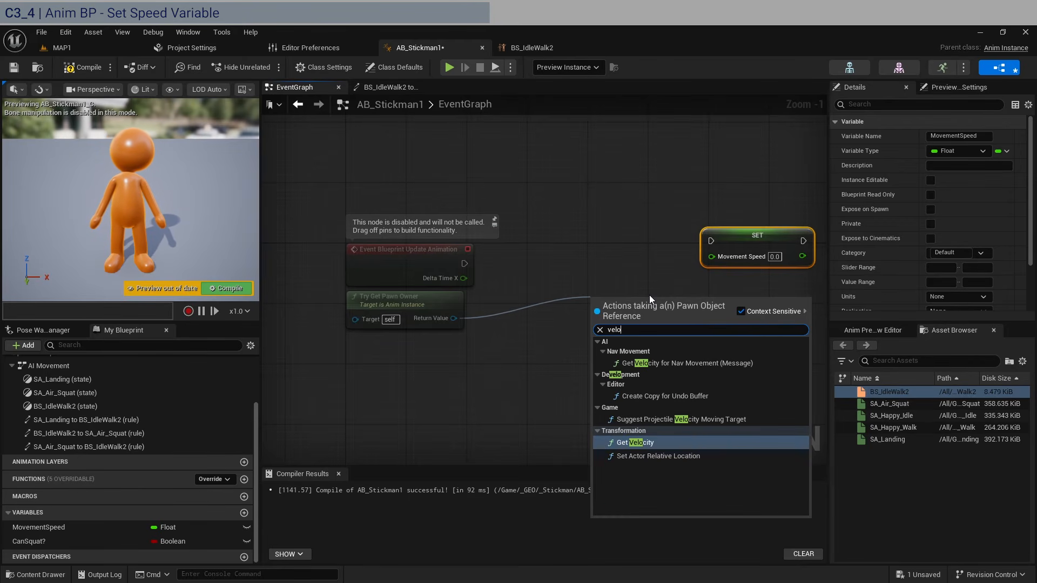
{"action": "key", "text": "Return"}
{"action": "left_click_drag", "start_coordinate": [649, 296], "coordinate": [630, 349]}
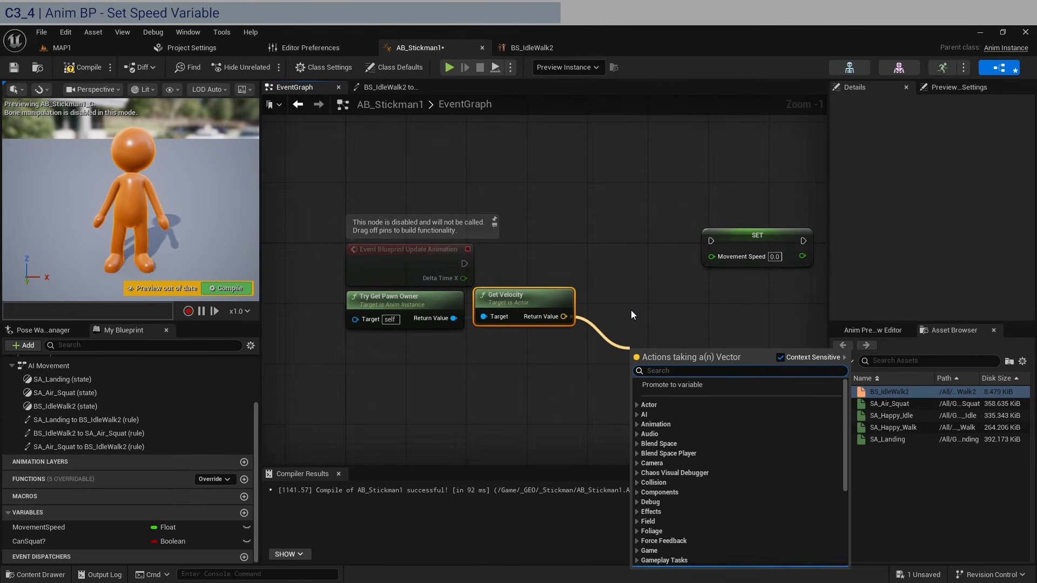
{"action": "type", "text": "l"}
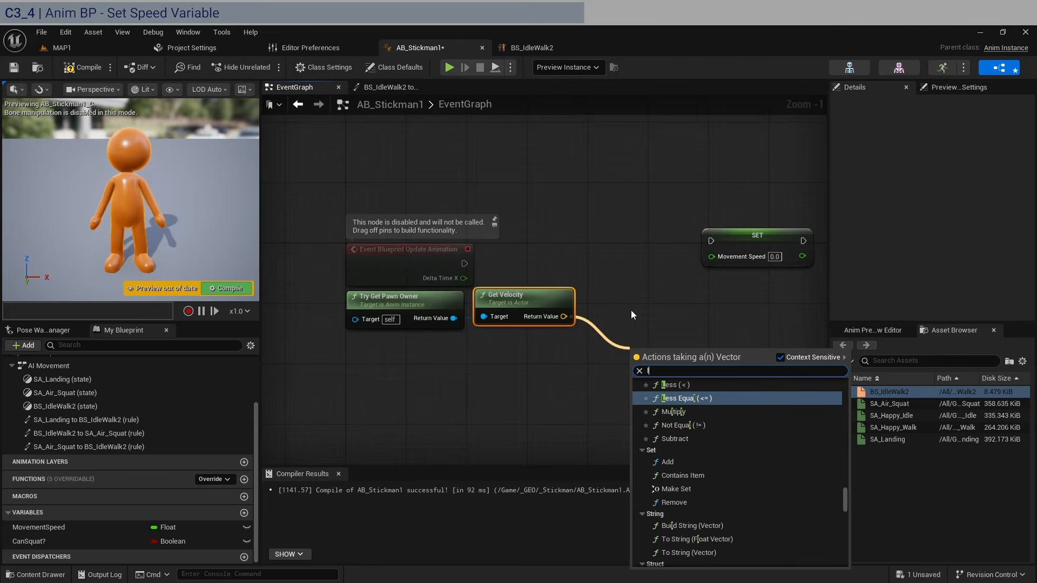
{"action": "type", "text": "ength"}
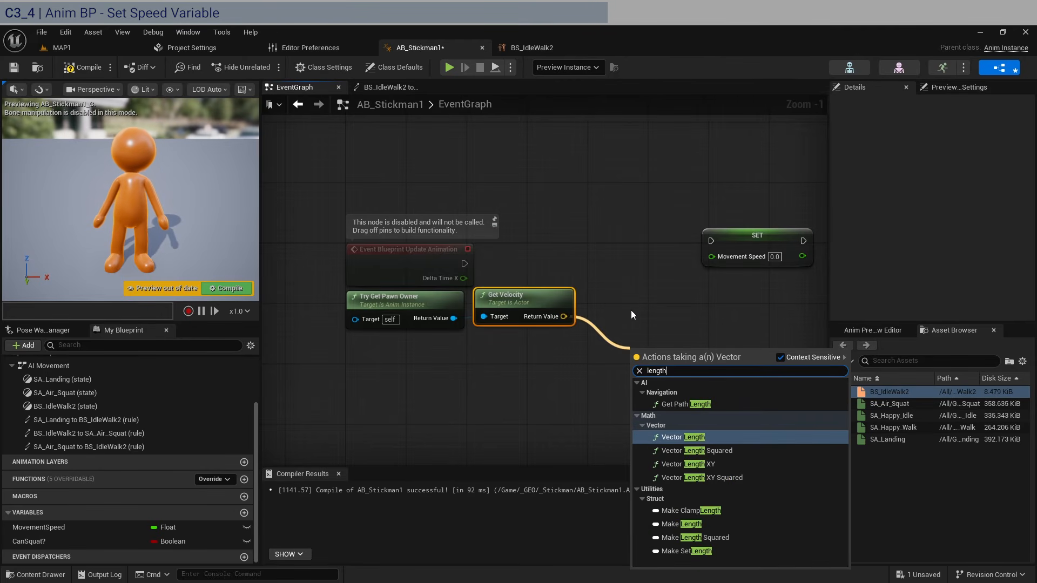
{"action": "key", "text": "Return"}
{"action": "left_click_drag", "start_coordinate": [670, 347], "coordinate": [463, 263]}
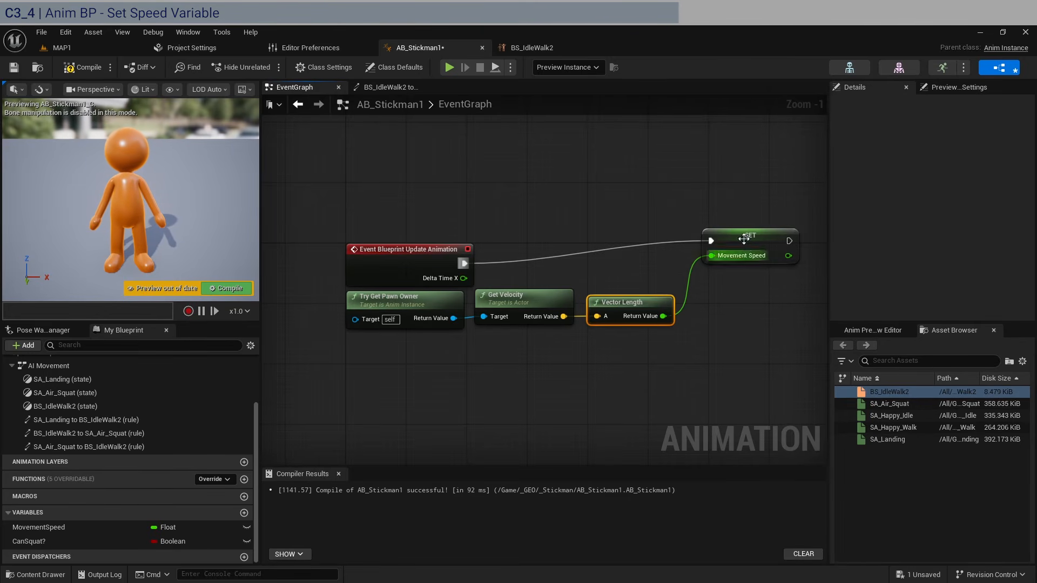
{"action": "left_click_drag", "start_coordinate": [744, 239], "coordinate": [728, 261]}
{"action": "left_click", "coordinate": [701, 232]}
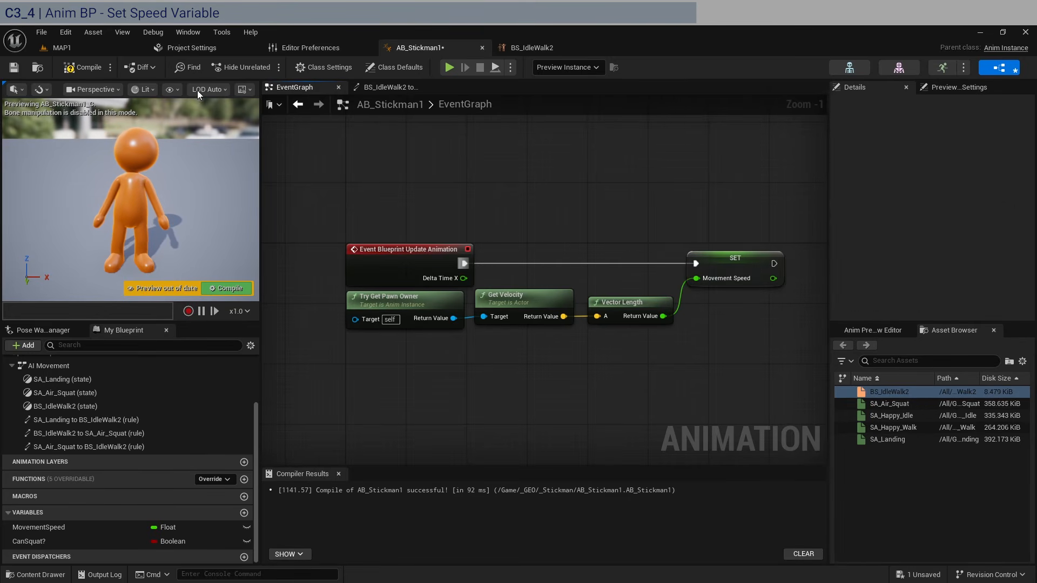
{"action": "left_click", "coordinate": [79, 68]}
{"action": "left_click", "coordinate": [15, 67]}
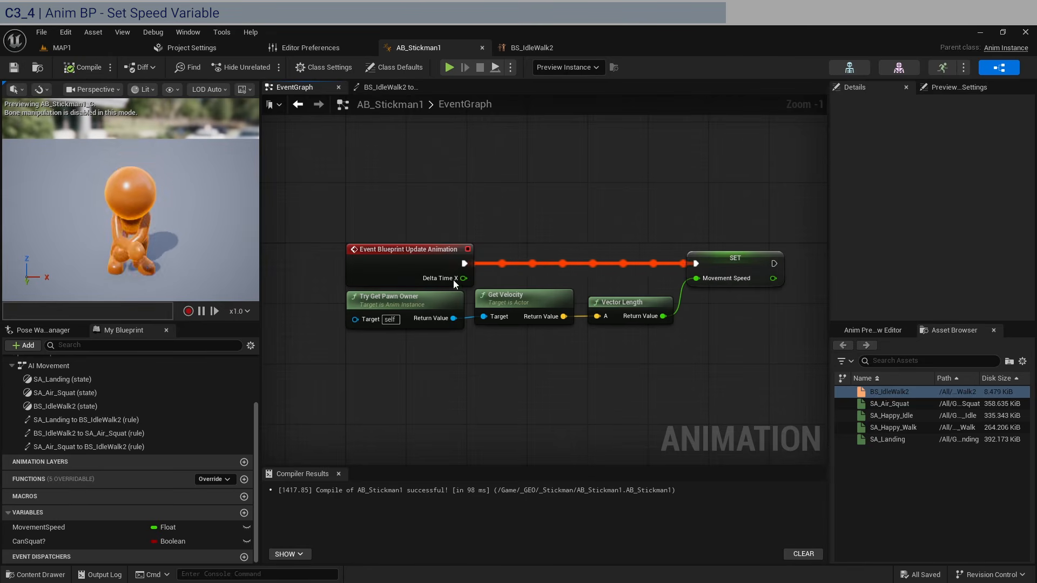
- Nudge the velocity nodes and review the idle-to-squat rule and the BS_IdleWalk2 state
{"action": "left_click_drag", "start_coordinate": [645, 375], "coordinate": [414, 310]}
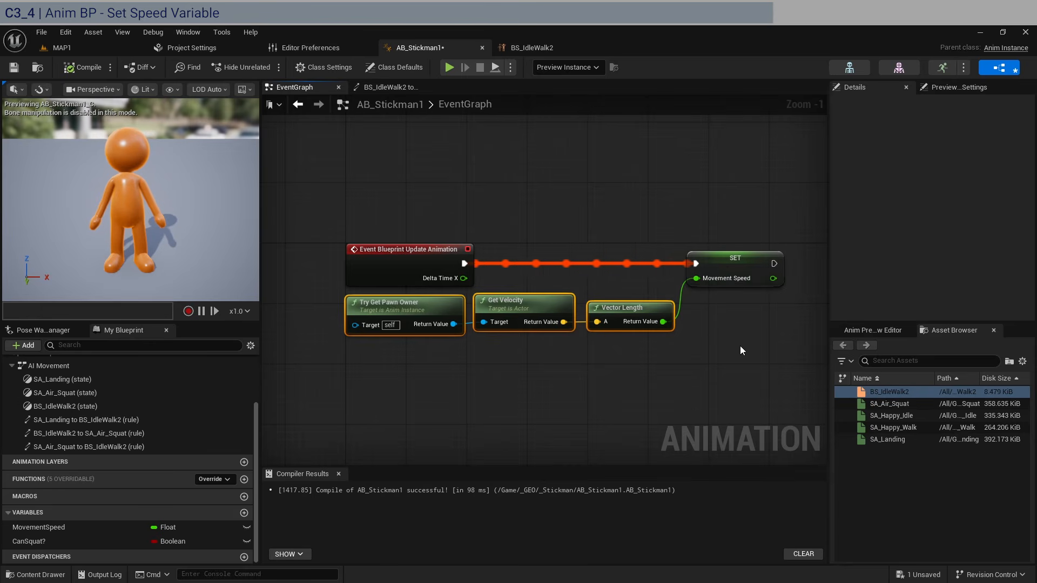
{"action": "left_click", "coordinate": [413, 307]}
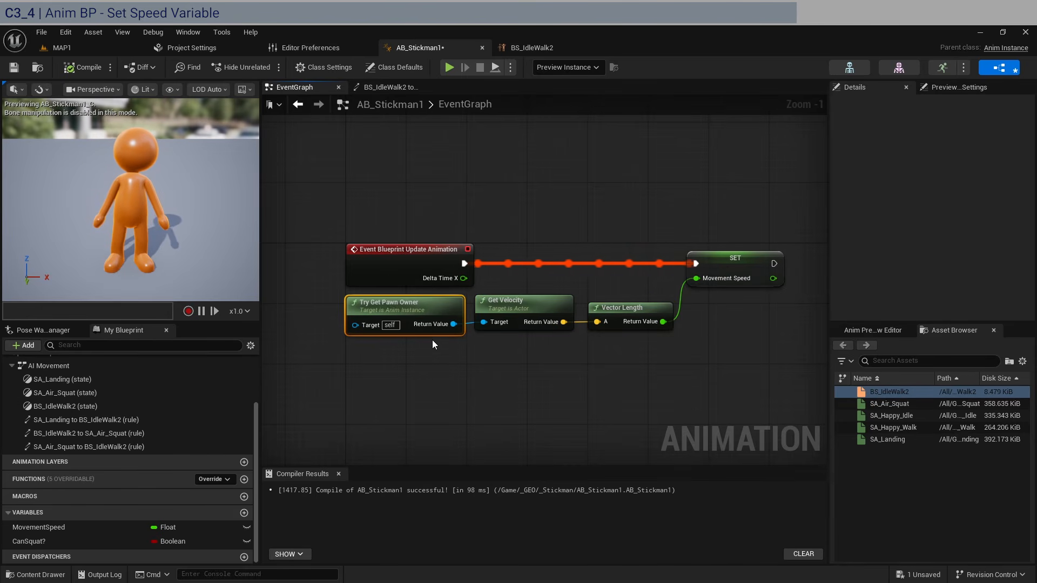
{"action": "left_click", "coordinate": [406, 87]}
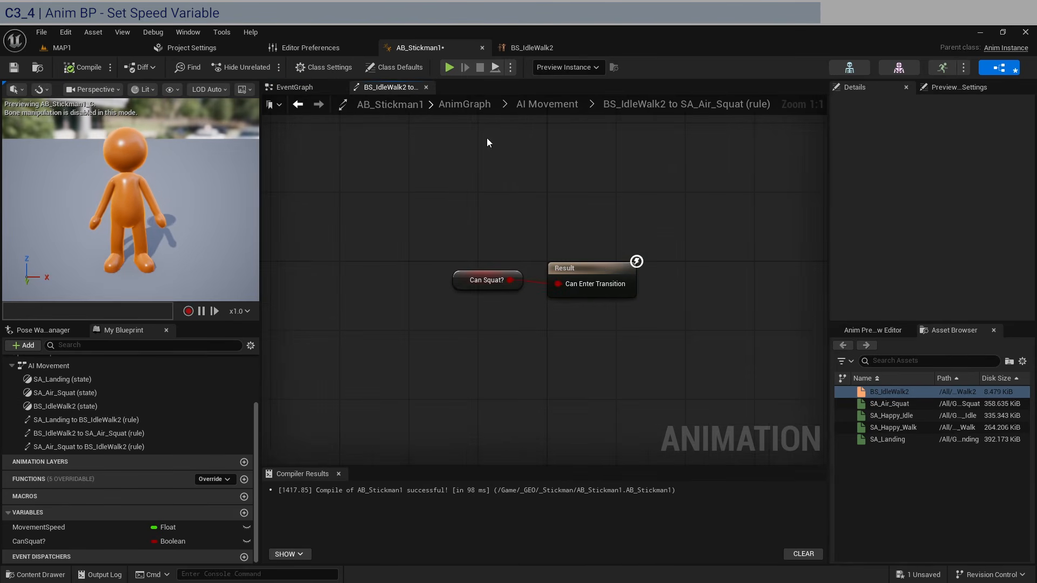
{"action": "left_click", "coordinate": [548, 104]}
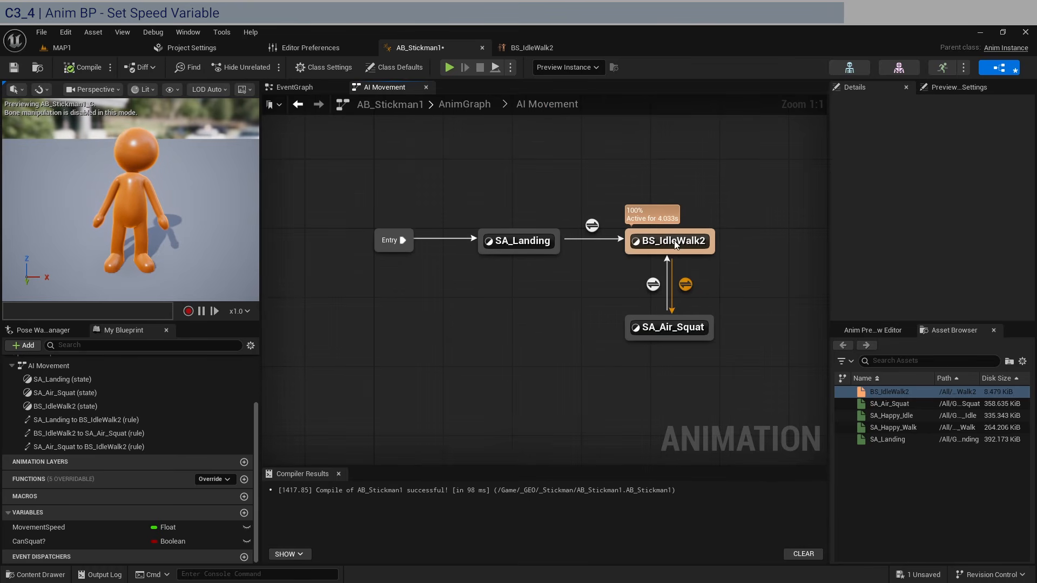
{"action": "left_click", "coordinate": [675, 243]}
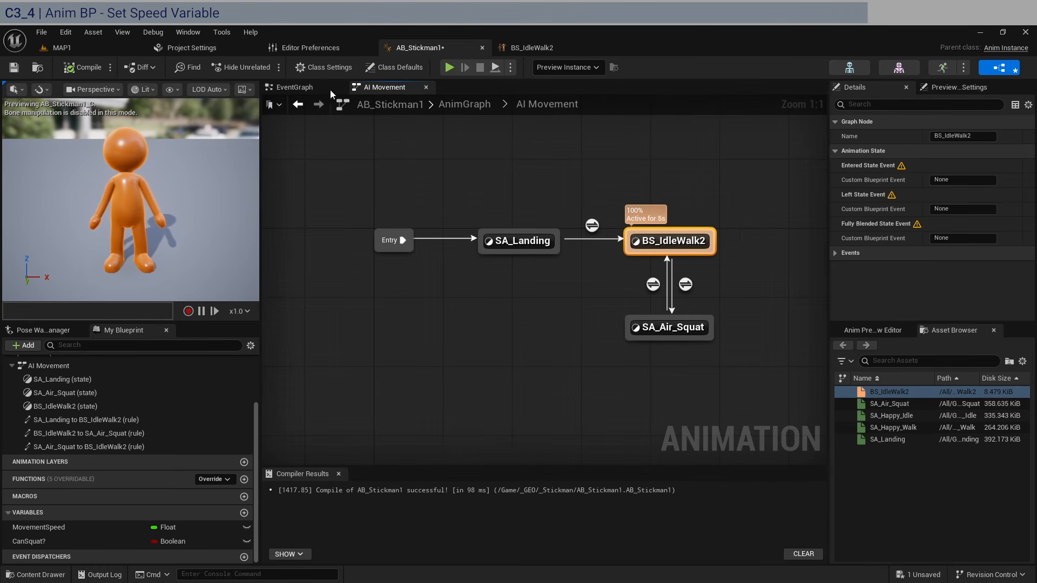
- Recentre the speed nodes in the EventGraph, then switch to the MAP1 level editor
{"action": "left_click", "coordinate": [323, 86]}
{"action": "right_click_drag", "start_coordinate": [512, 394], "coordinate": [499, 381]}
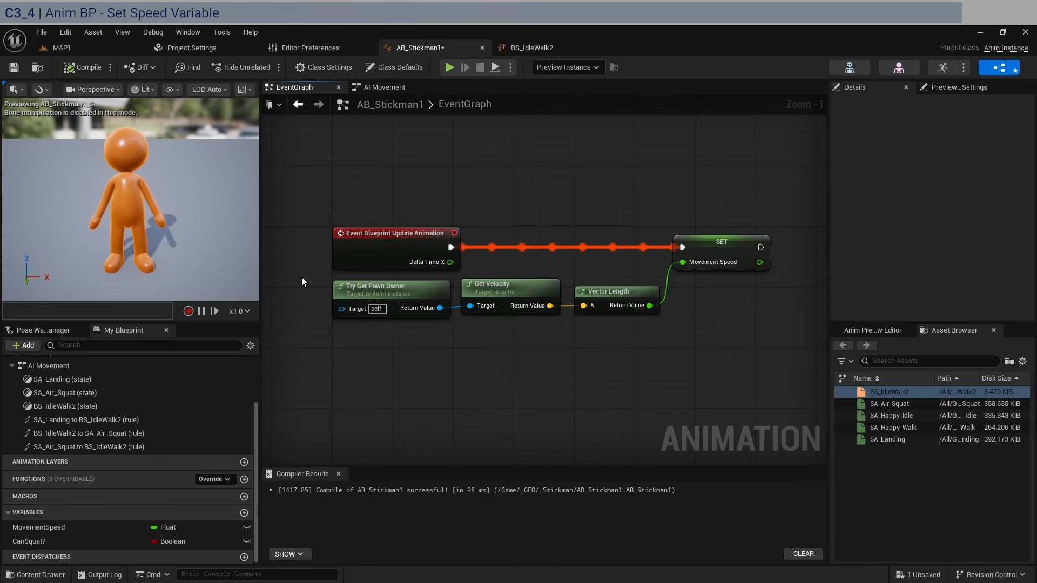
{"action": "left_click_drag", "start_coordinate": [301, 278], "coordinate": [417, 329]}
{"action": "left_click", "coordinate": [469, 341]}
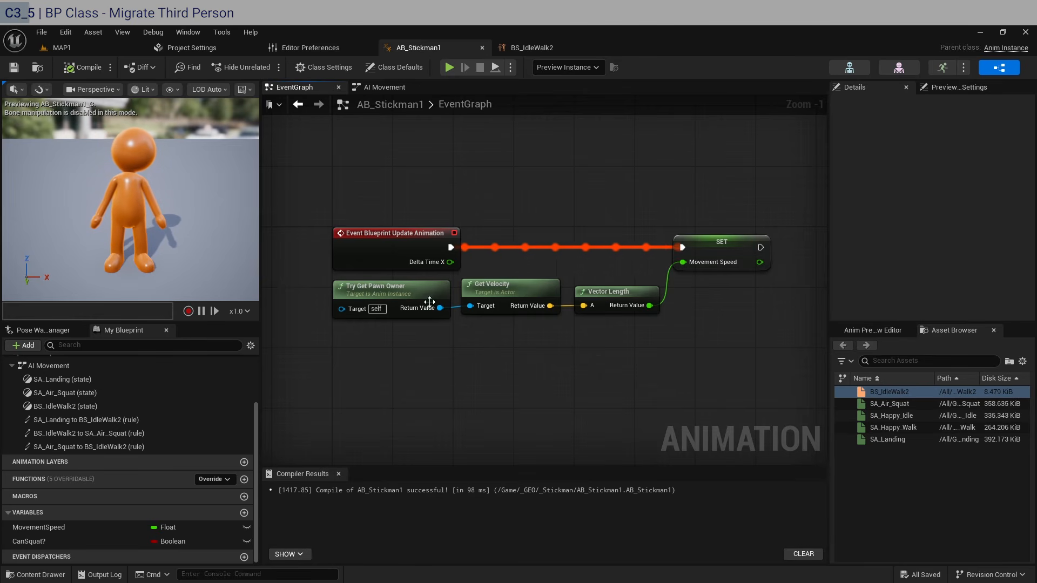
{"action": "left_click", "coordinate": [400, 296]}
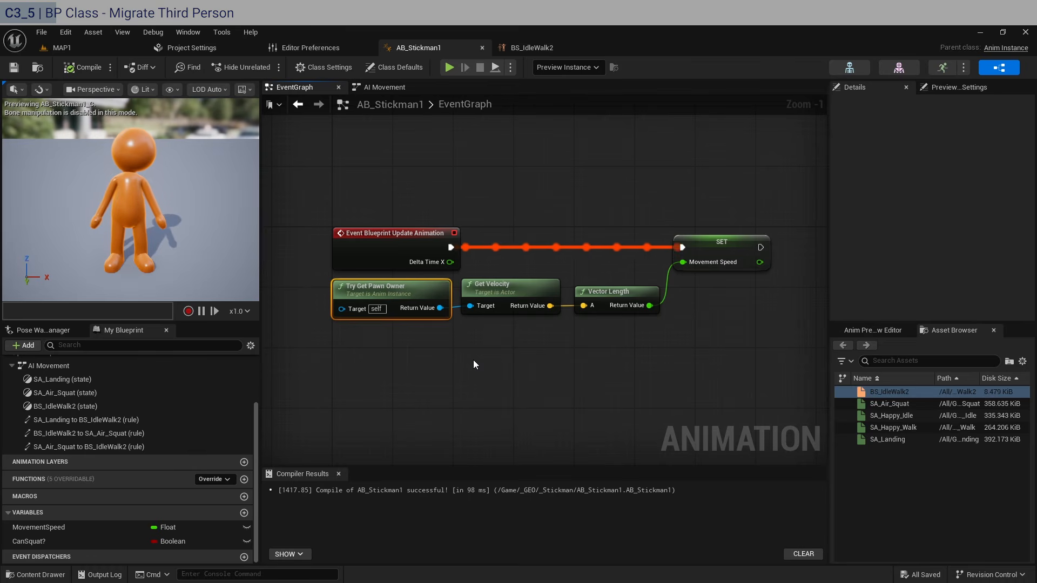
{"action": "left_click", "coordinate": [520, 374]}
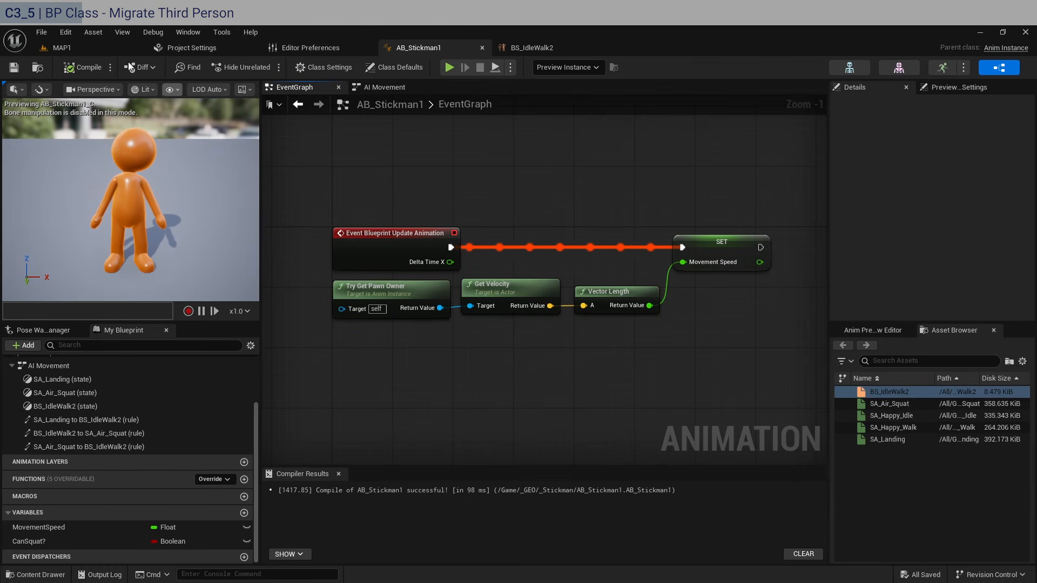
{"action": "left_click", "coordinate": [96, 50]}
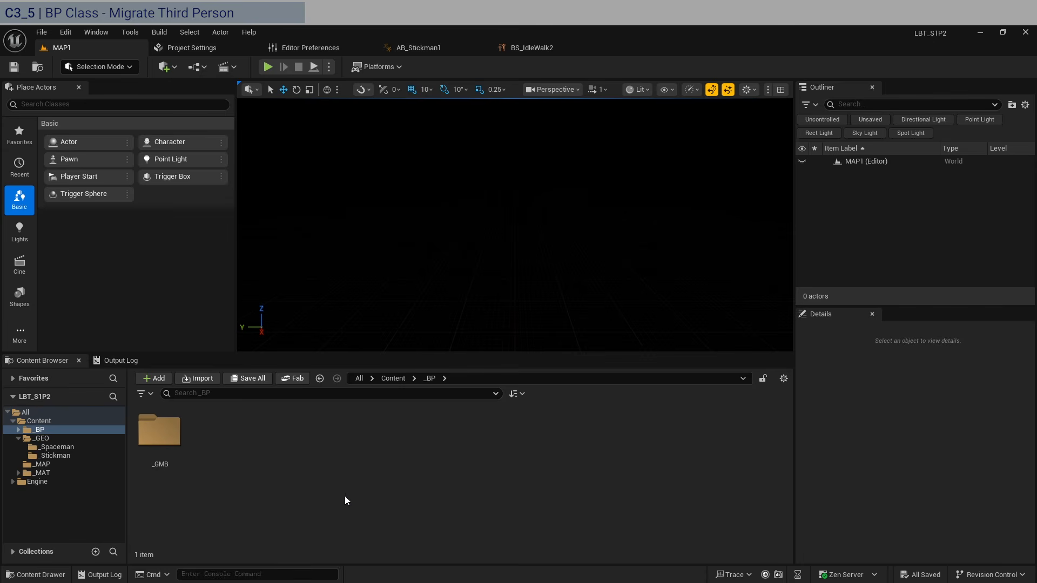
- Launch Unreal Engine 5.6.0 from the Epic Games Launcher and bring up its Project Browser
{"action": "left_click", "coordinate": [387, 582]}
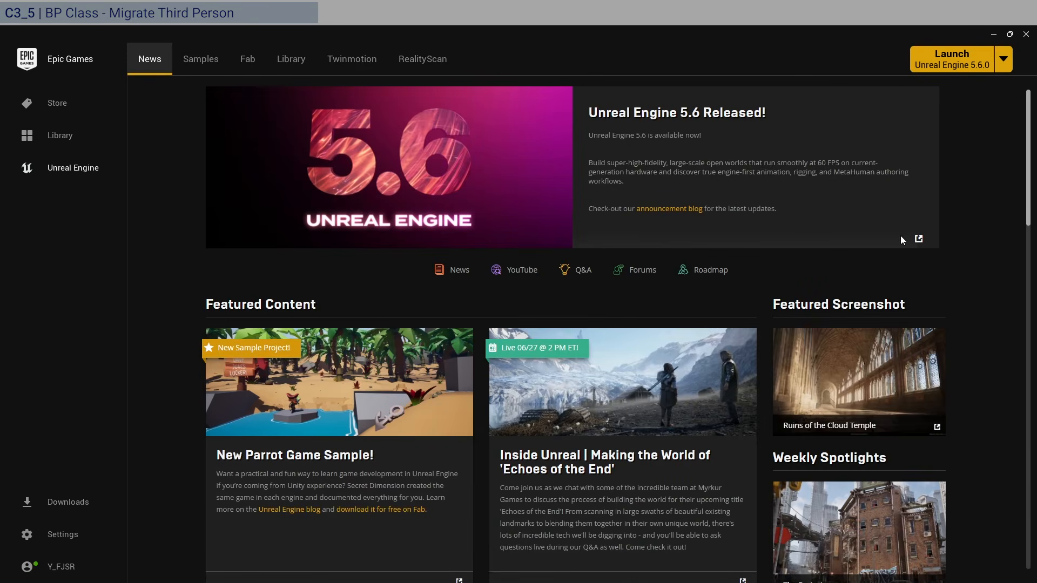
{"action": "left_click", "coordinate": [949, 63]}
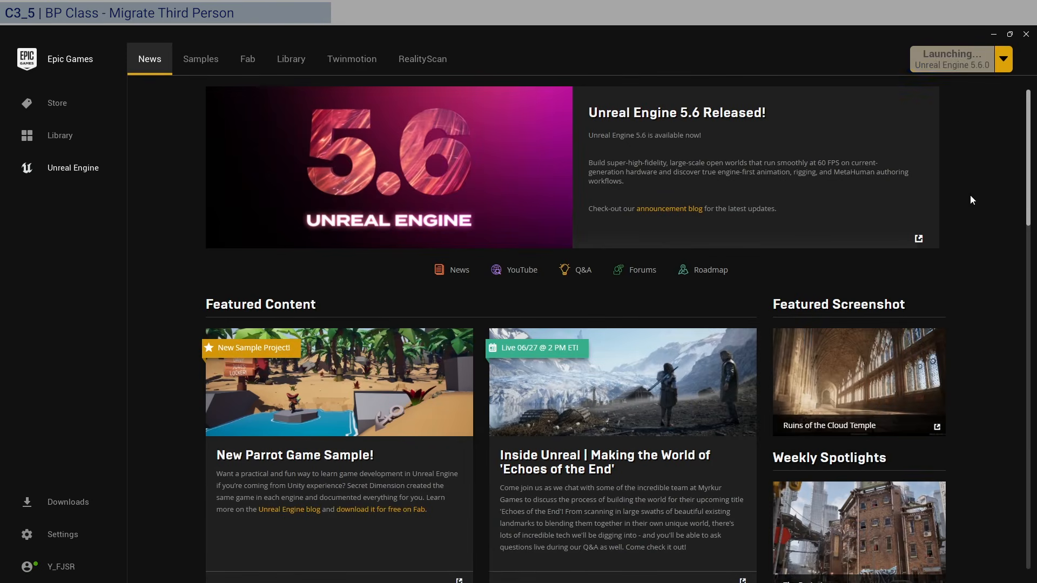
{"action": "left_click", "coordinate": [993, 32]}
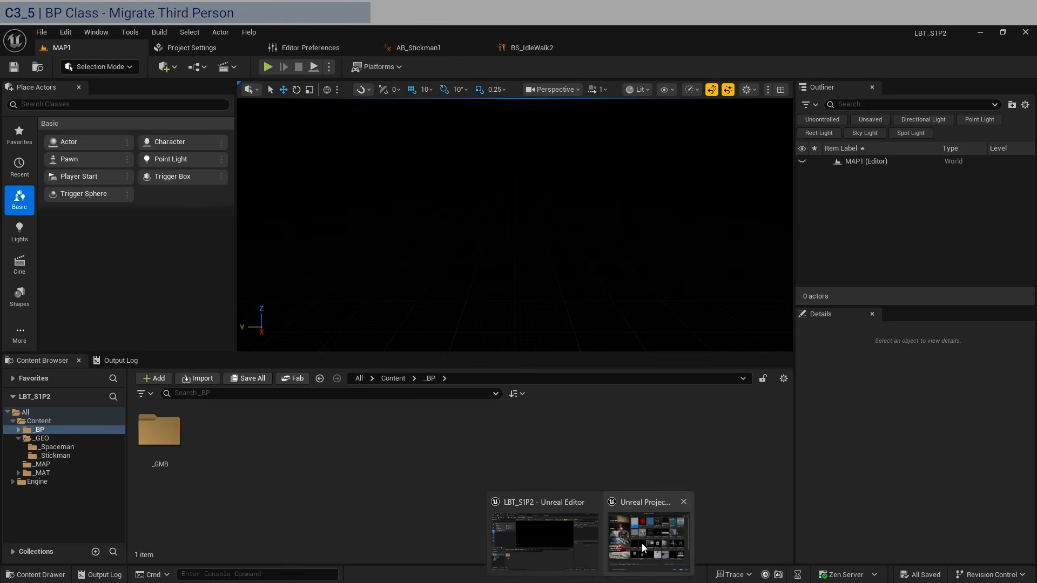
{"action": "left_click", "coordinate": [642, 543]}
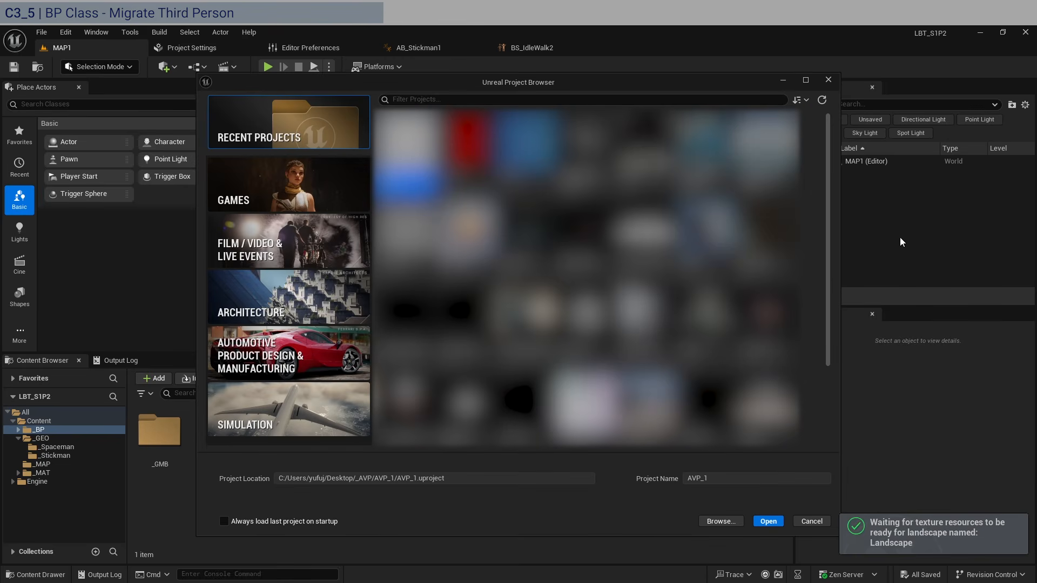
- Pick the Games > Third Person Blueprint template, name it ThirdPersonTemp1 in D:\_NTRCT, and create it
{"action": "left_click", "coordinate": [347, 189]}
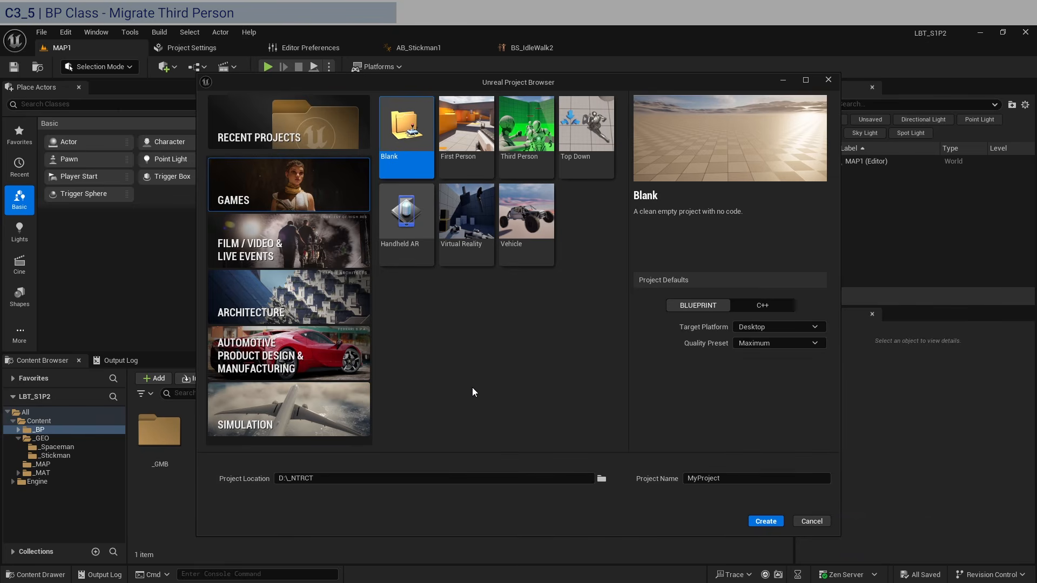
{"action": "left_click", "coordinate": [525, 138]}
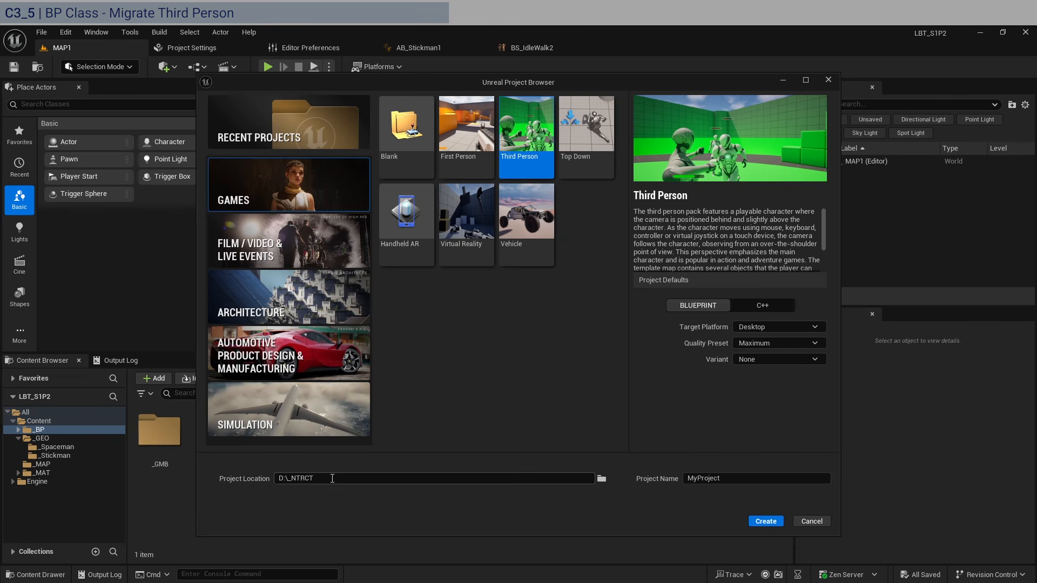
{"action": "left_click_drag", "start_coordinate": [331, 479], "coordinate": [243, 466]}
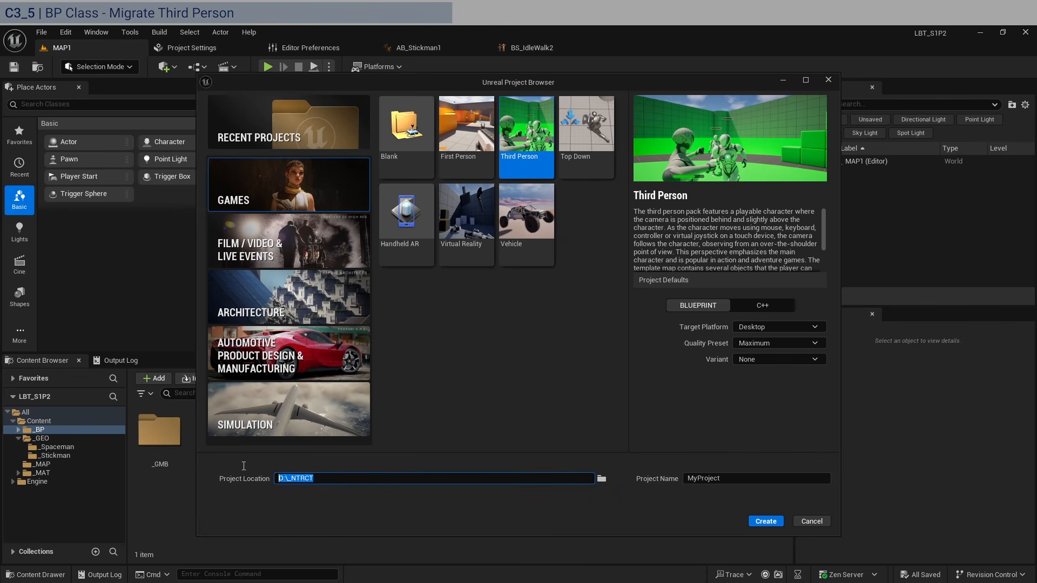
{"action": "left_click", "coordinate": [753, 478]}
{"action": "type", "text": "Thi"}
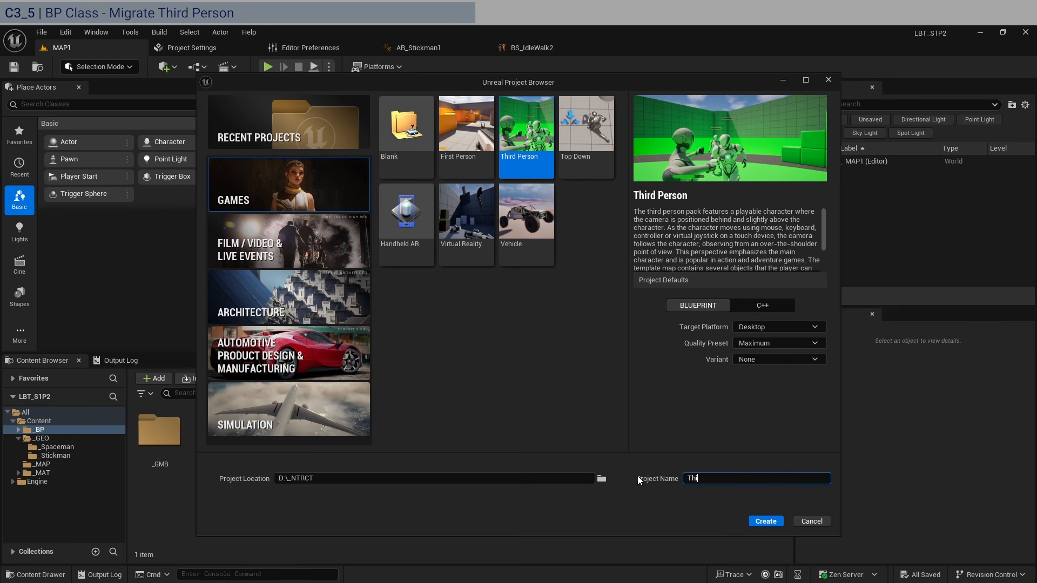
{"action": "type", "text": "rdPersonTemp1"}
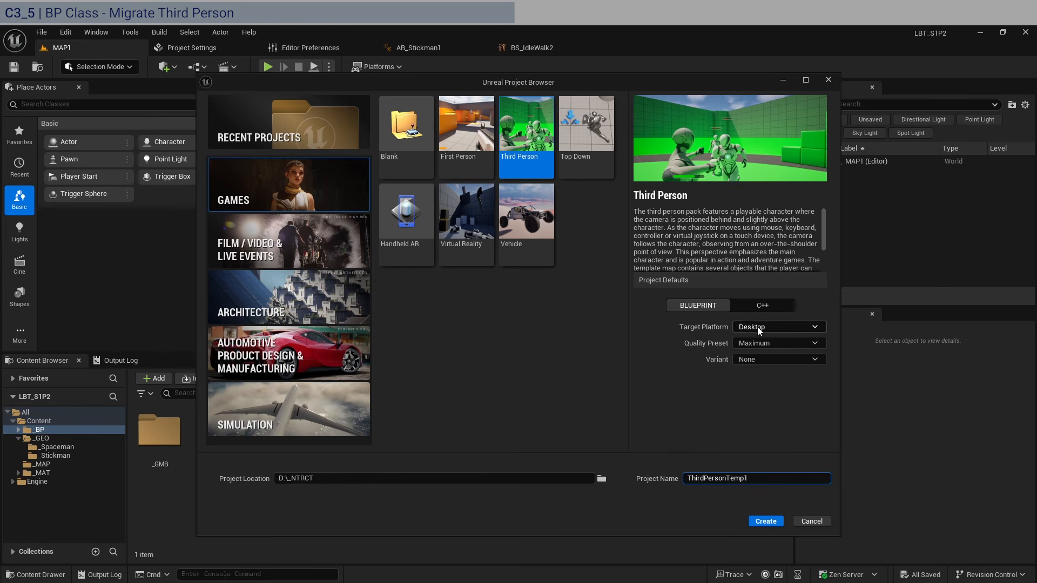
{"action": "left_click", "coordinate": [766, 522]}
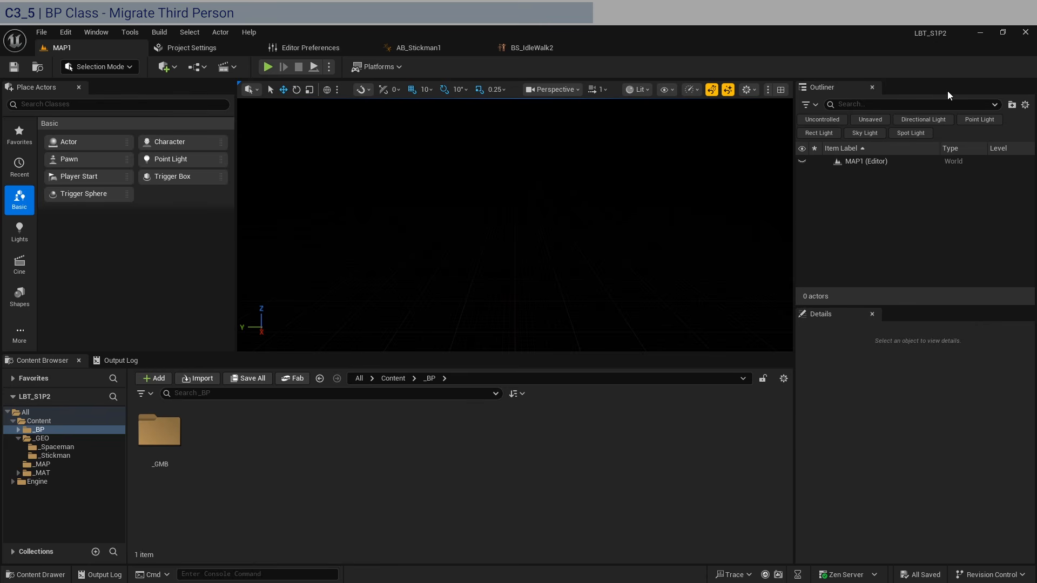
- Switch to the ThirdPersonTemp1 editor and turn off realtime viewport rendering
{"action": "left_click", "coordinate": [979, 35]}
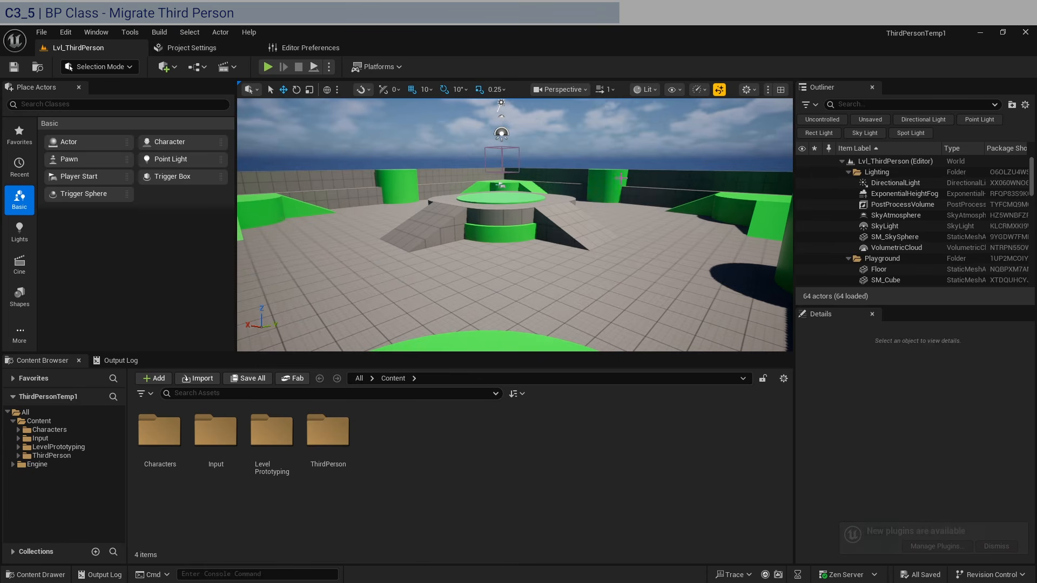
{"action": "left_click", "coordinate": [705, 90]}
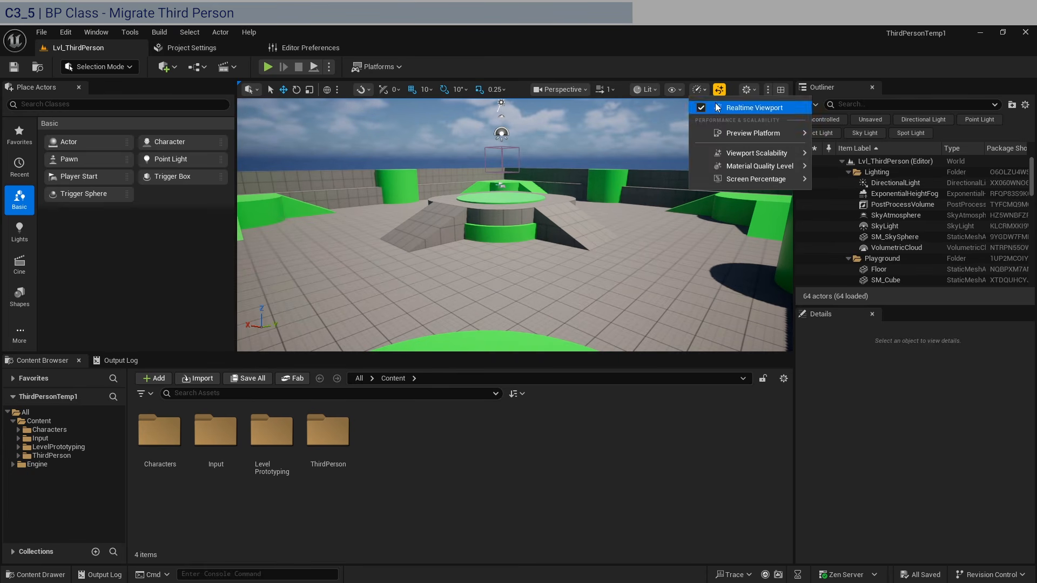
{"action": "left_click", "coordinate": [748, 108]}
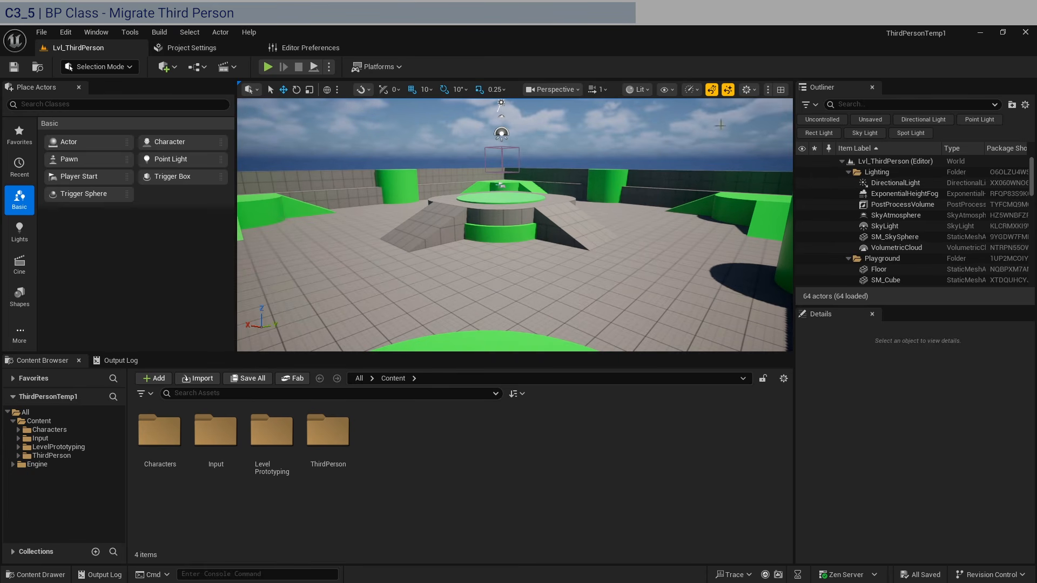
- Browse Characters > Mannequins, then ThirdPerson > Blueprints, and briefly open BP_ThirdPersonCharacter
{"action": "double_click", "coordinate": [160, 432]}
{"action": "left_click", "coordinate": [179, 444]}
{"action": "double_click", "coordinate": [178, 444]}
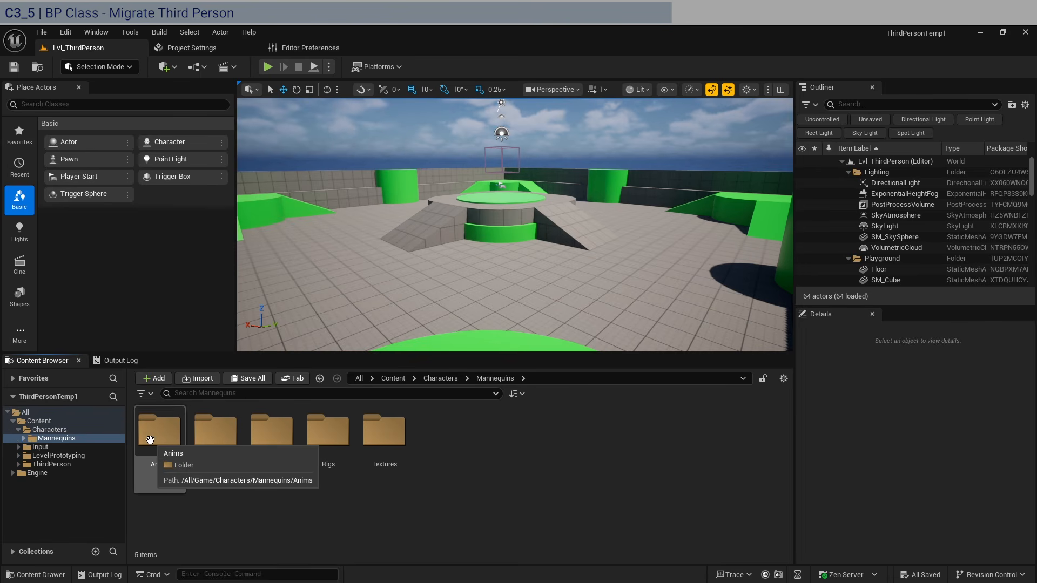
{"action": "left_click", "coordinate": [54, 464]}
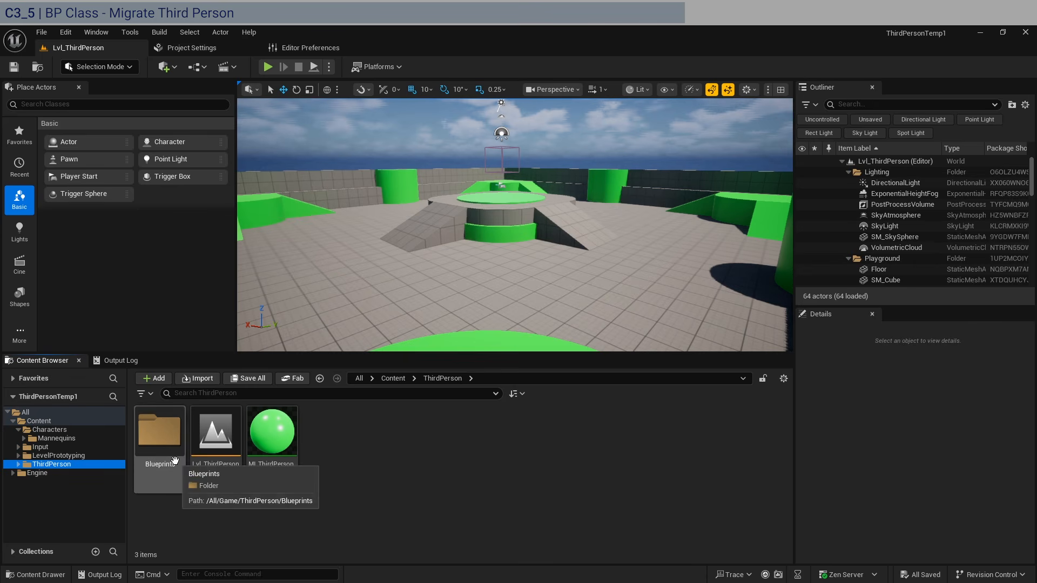
{"action": "double_click", "coordinate": [162, 448]}
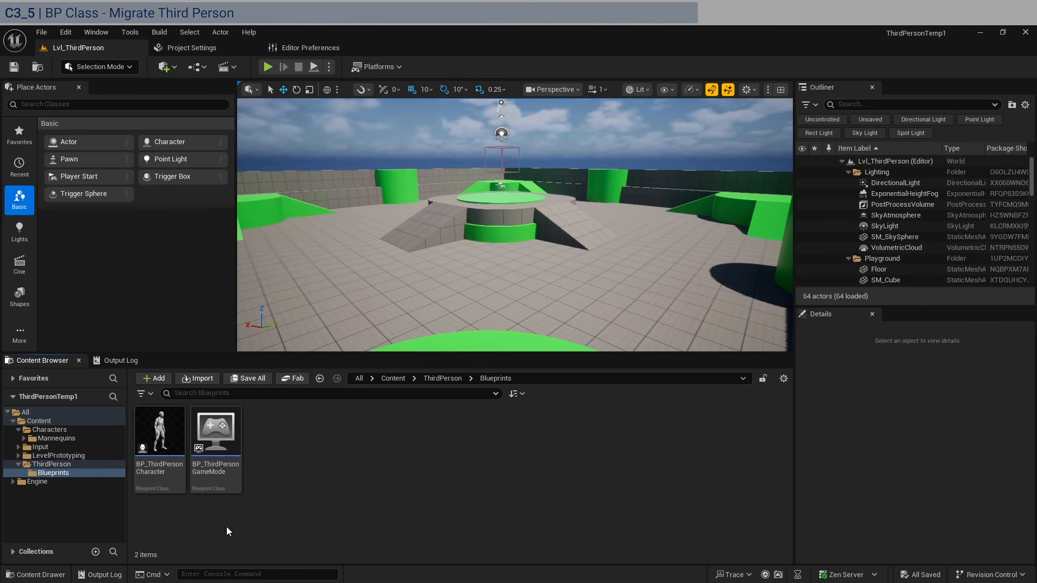
{"action": "double_click", "coordinate": [160, 446]}
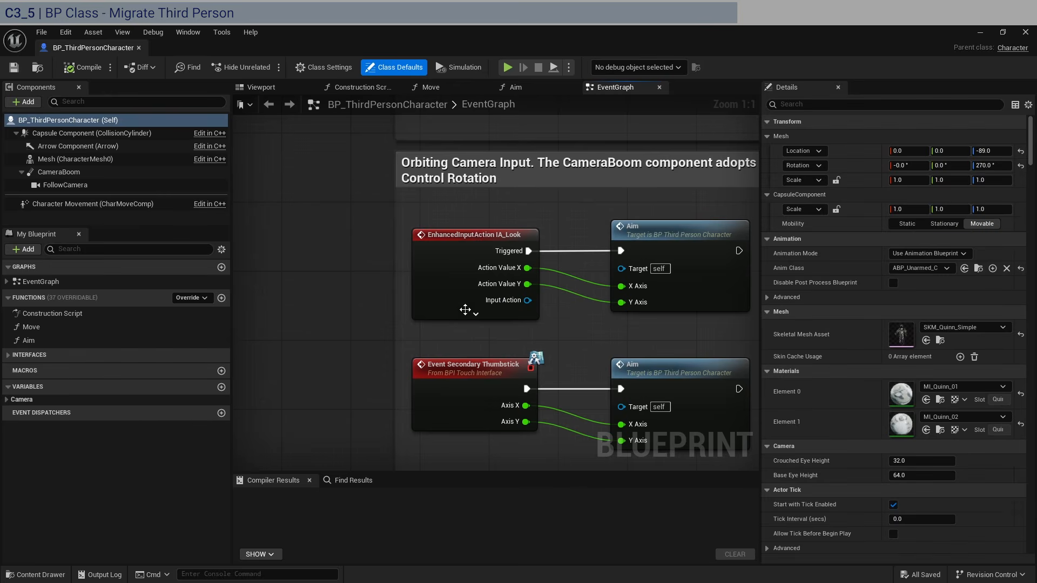
{"action": "left_click", "coordinate": [139, 48]}
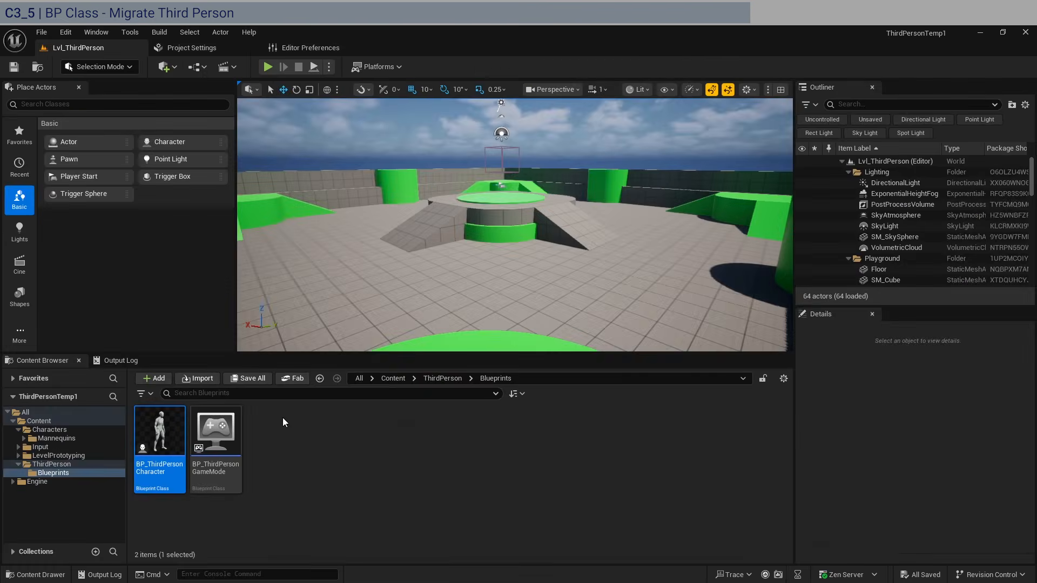
- Start a Migrate of BP_ThirdPersonCharacter, keeping only that asset ticked in the list
{"action": "right_click", "coordinate": [164, 445]}
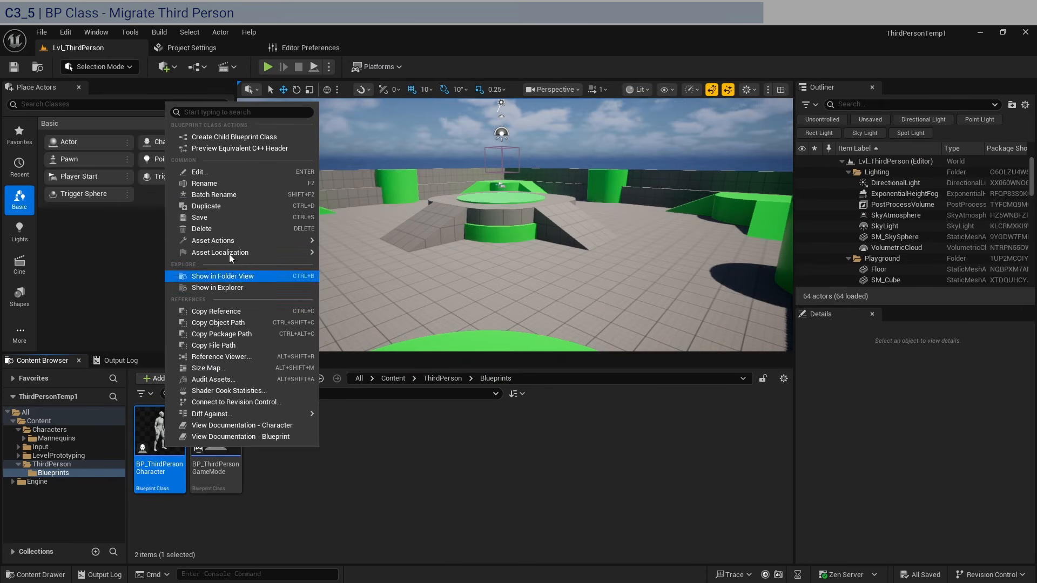
{"action": "mouse_move", "coordinate": [199, 247]}
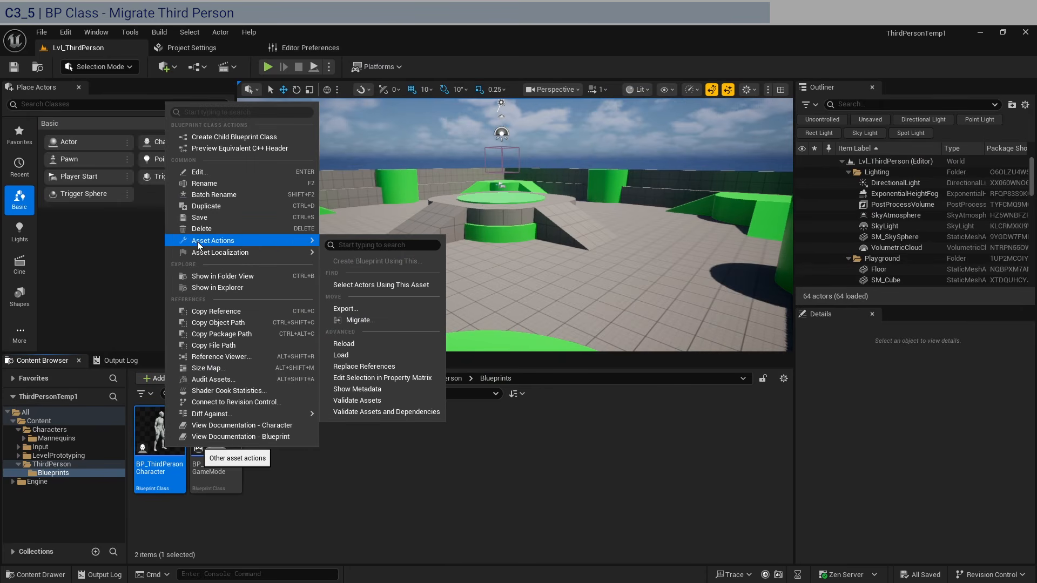
{"action": "left_click", "coordinate": [381, 320]}
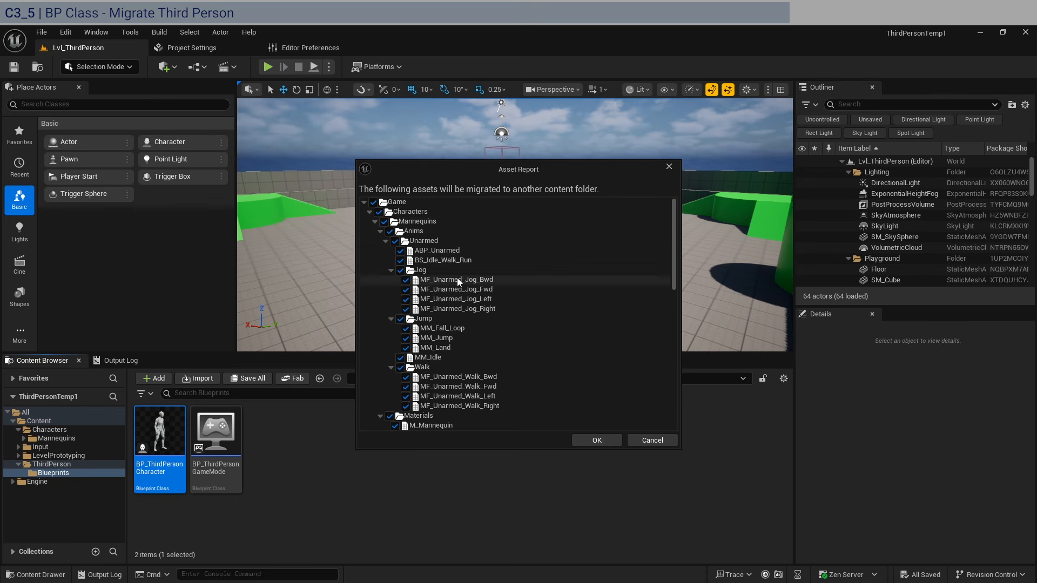
{"action": "left_click", "coordinate": [373, 203]}
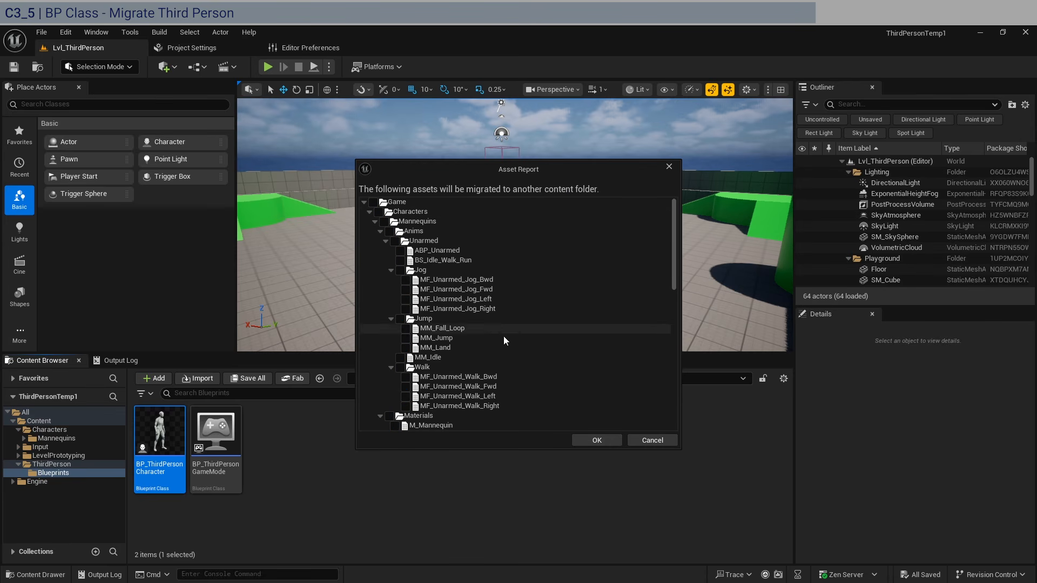
{"action": "scroll", "coordinate": [530, 355], "scroll_direction": "down", "scroll_amount": 2}
{"action": "scroll", "coordinate": [478, 361], "scroll_direction": "down", "scroll_amount": 10}
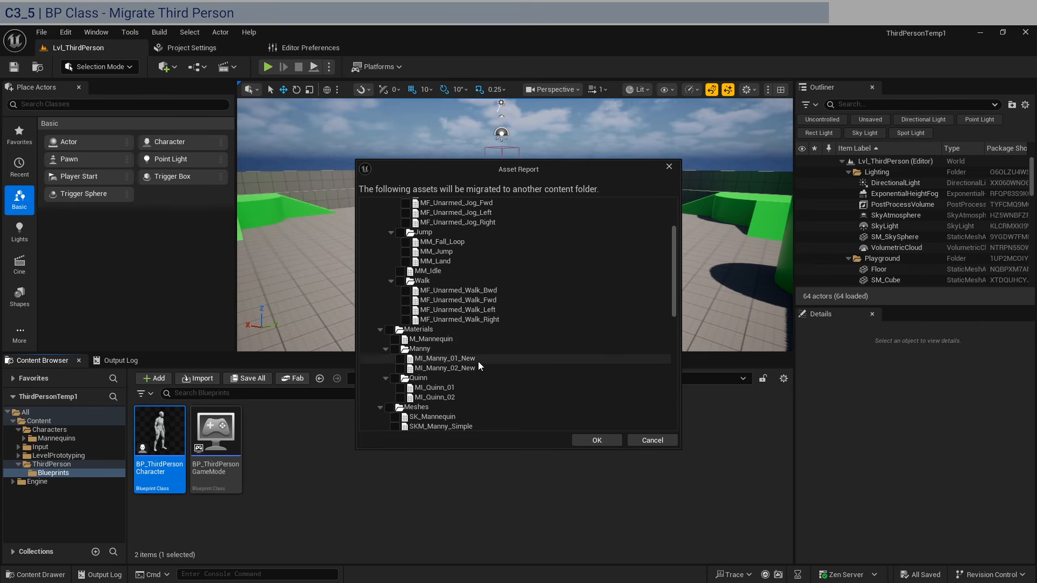
{"action": "scroll", "coordinate": [478, 362], "scroll_direction": "down", "scroll_amount": 8}
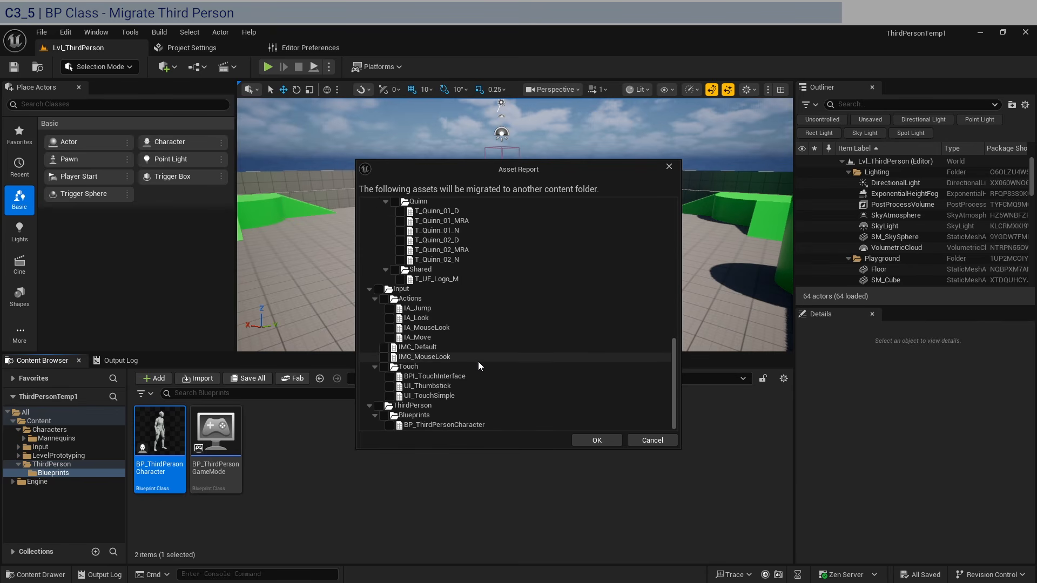
{"action": "left_click", "coordinate": [390, 425]}
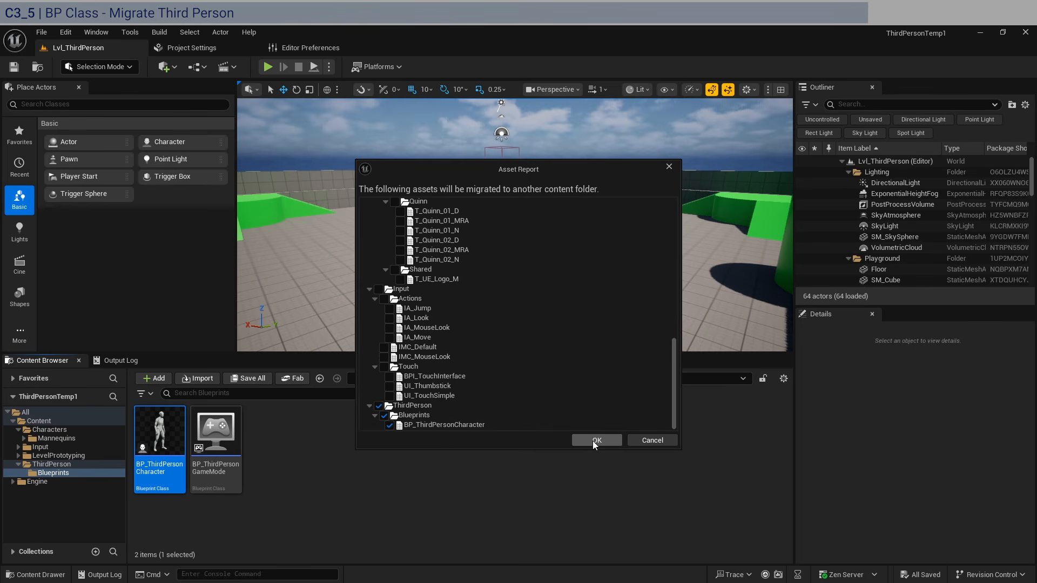
{"action": "left_click", "coordinate": [592, 441]}
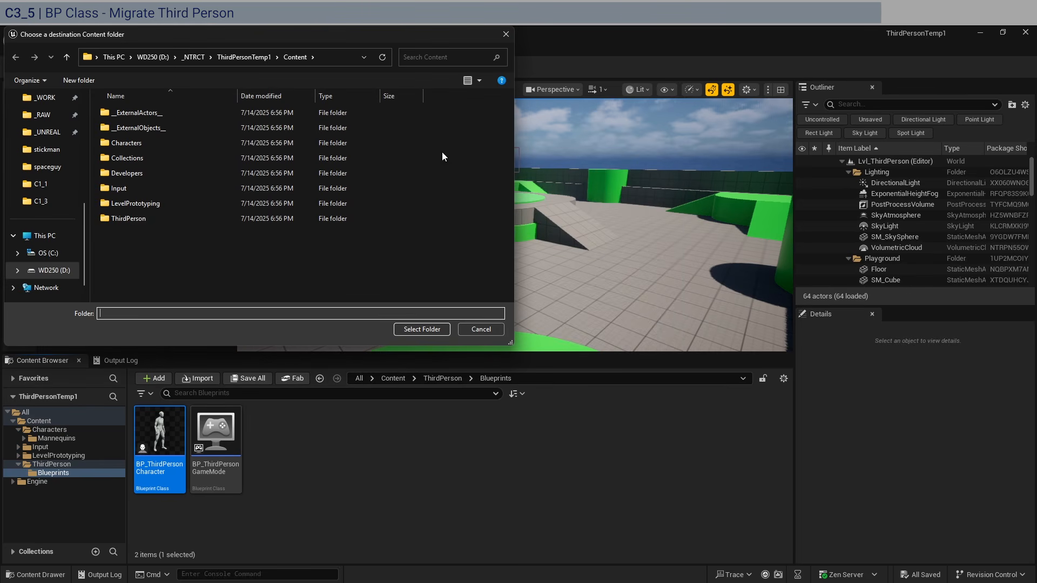
- Choose the LBT_S1P2 project's Content folder as the migration destination
{"action": "left_click", "coordinate": [193, 57]}
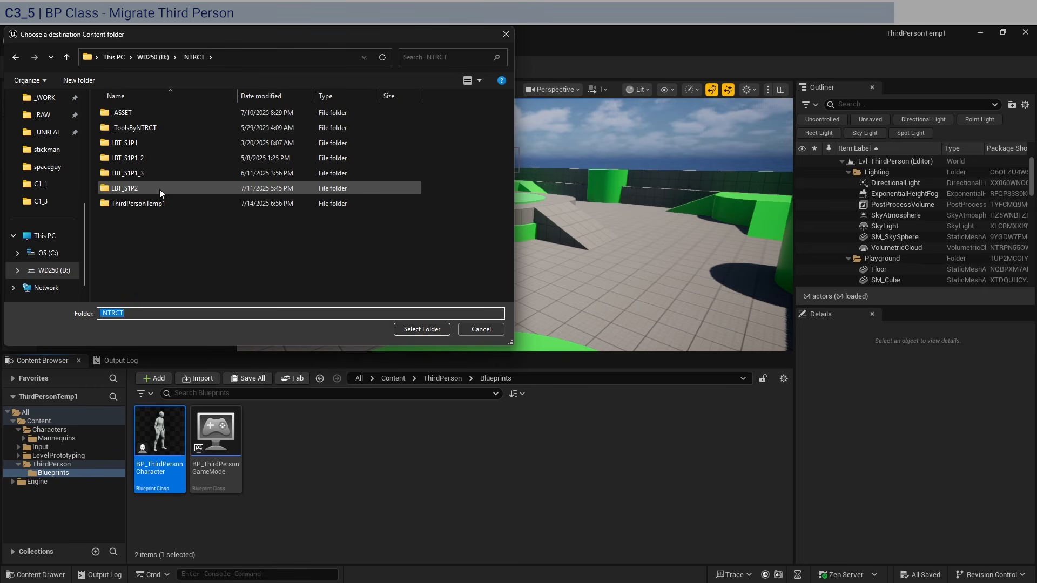
{"action": "double_click", "coordinate": [145, 189]}
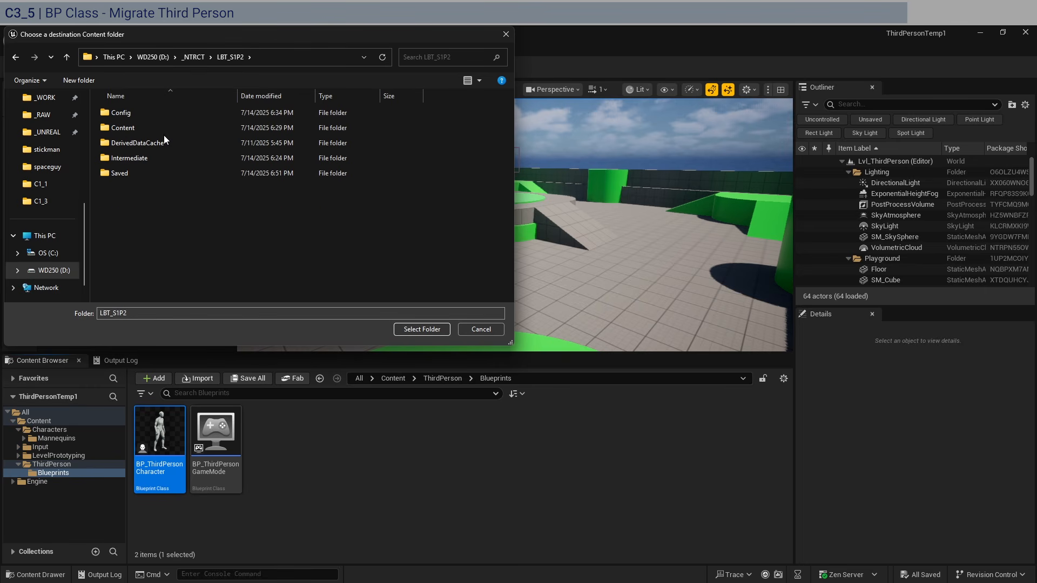
{"action": "double_click", "coordinate": [164, 131]}
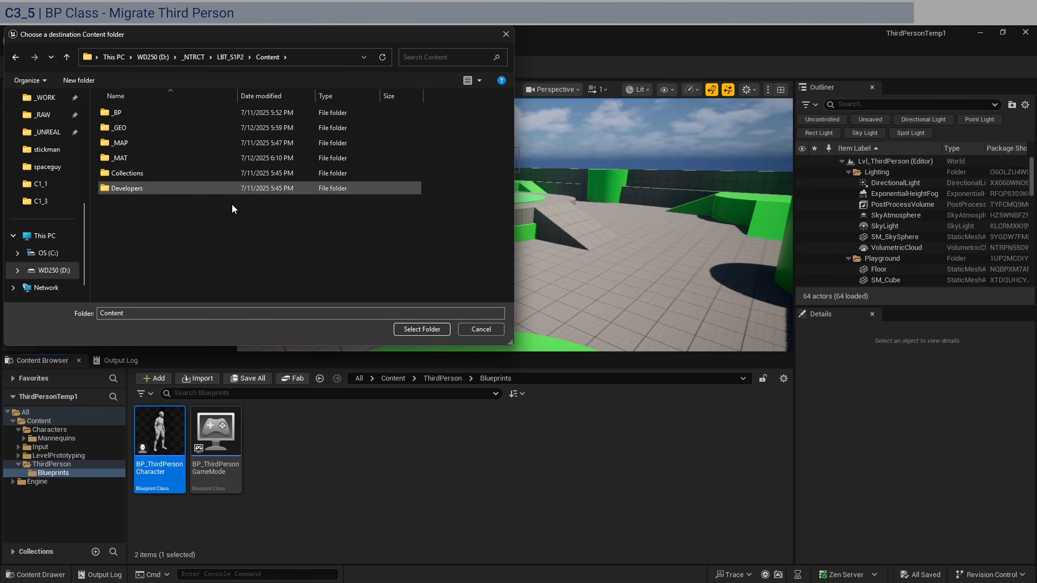
{"action": "left_click", "coordinate": [412, 329]}
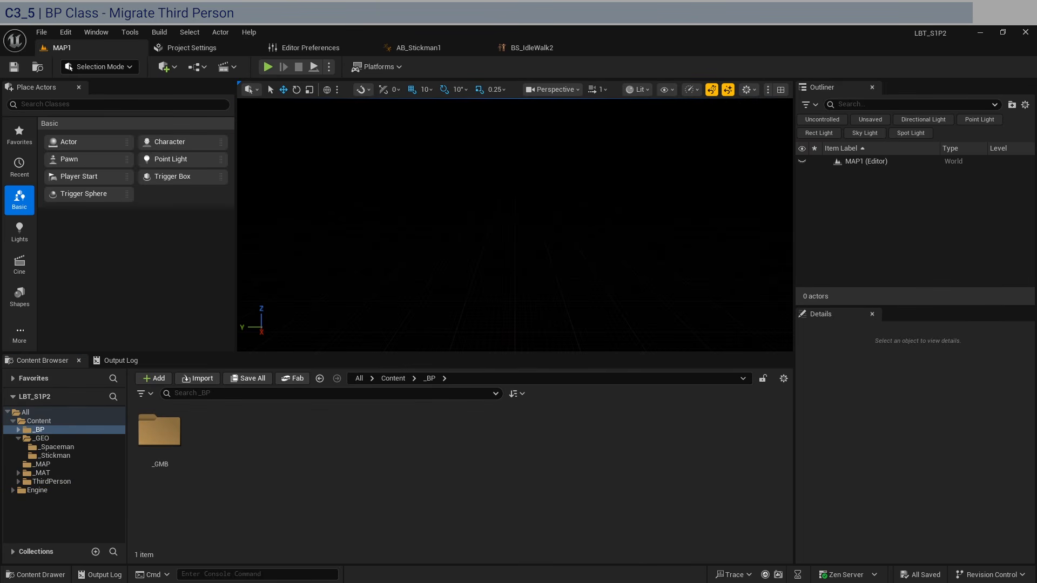
- In the migrated BP_ThirdPersonCharacter graph, box-select and delete the erroring input comment groups
{"action": "left_click", "coordinate": [58, 481]}
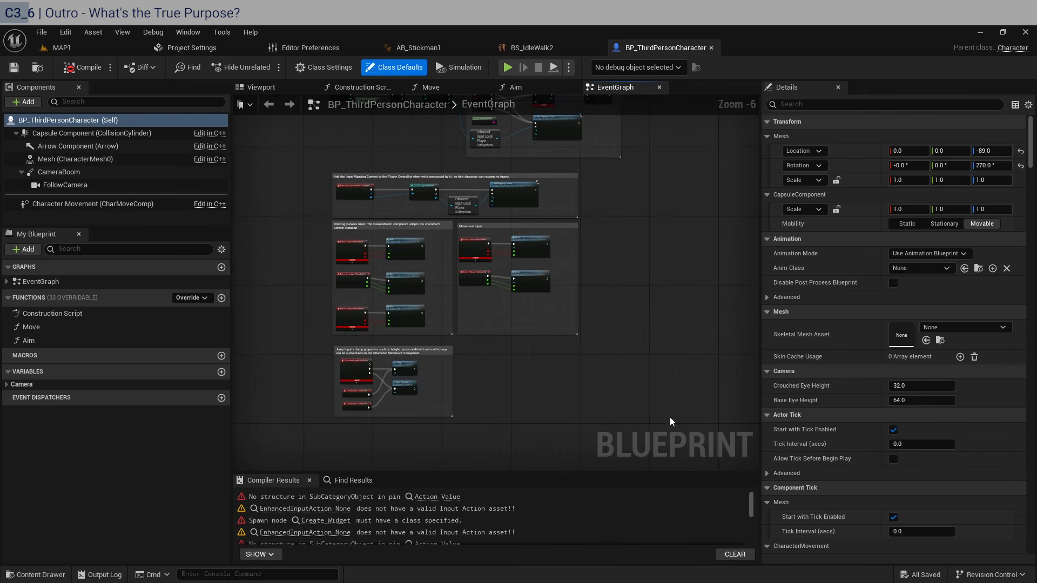
{"action": "left_click_drag", "start_coordinate": [303, 172], "coordinate": [301, 169]}
{"action": "scroll", "coordinate": [301, 170], "scroll_direction": "up", "scroll_amount": 2}
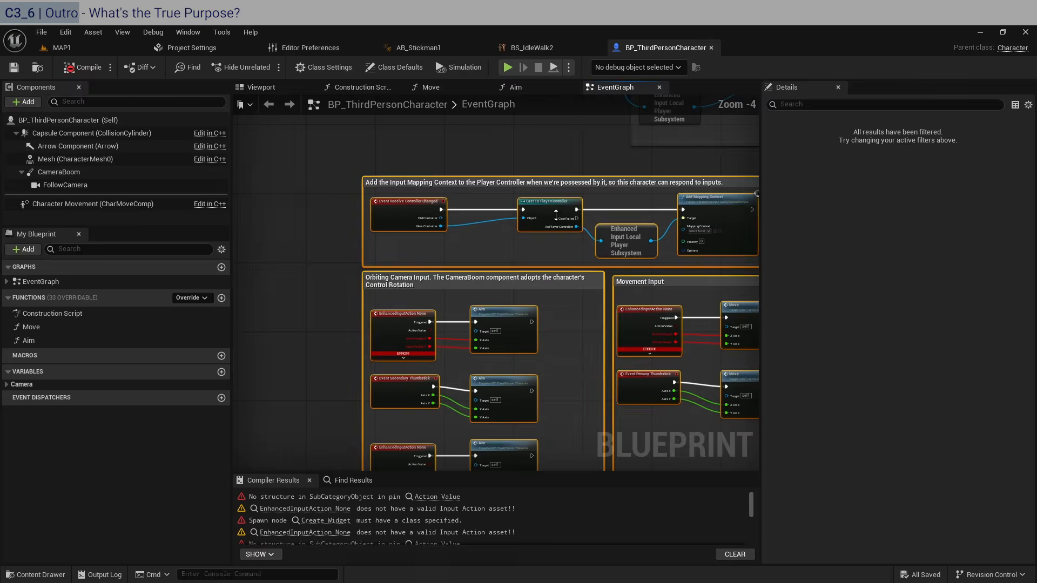
{"action": "key", "text": "Delete"}
{"action": "right_click_drag", "start_coordinate": [641, 185], "coordinate": [546, 386]}
{"action": "scroll", "coordinate": [550, 384], "scroll_direction": "down", "scroll_amount": 1}
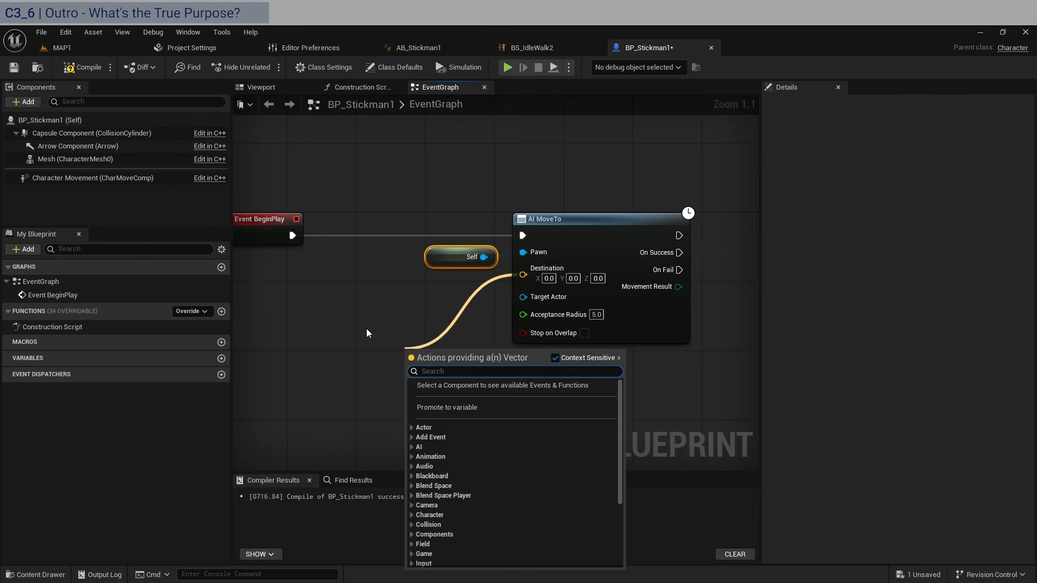
- Add a Get Random Reachable Point in Radius node to BP_Stickman1's event graph
{"action": "left_click", "coordinate": [366, 328]}
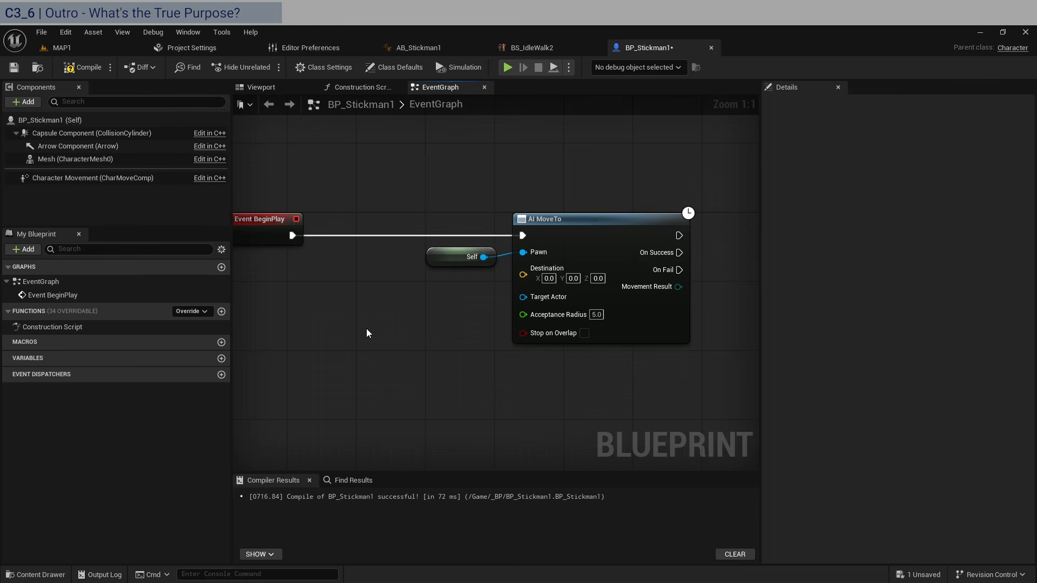
{"action": "right_click", "coordinate": [339, 325]}
{"action": "type", "text": "random reach"}
{"action": "key", "text": "Return"}
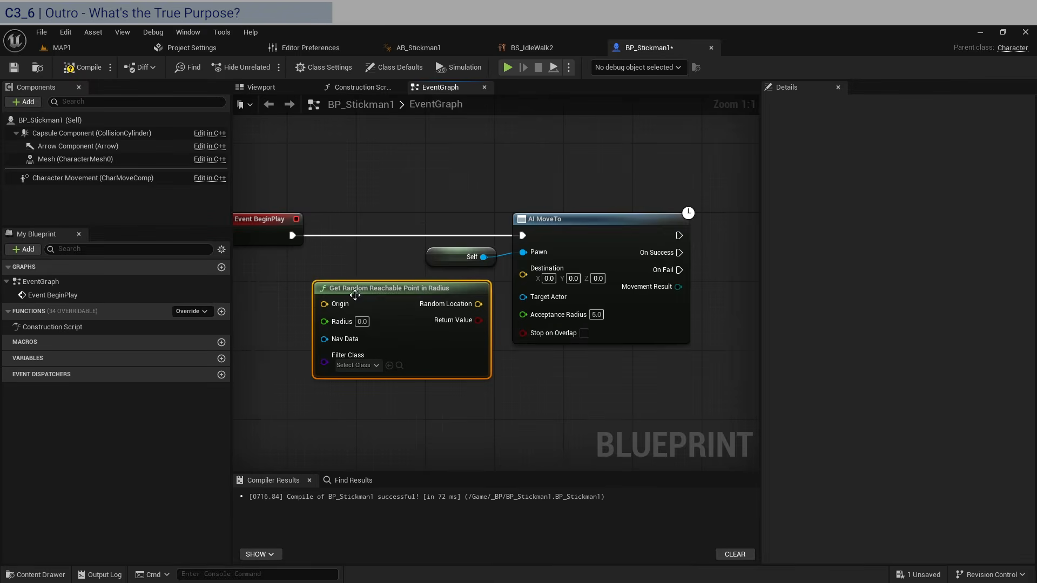
{"action": "right_click_drag", "start_coordinate": [320, 288], "coordinate": [429, 286]}
- Add a Get Actor Location node and wire it into the random point node's Origin
{"action": "right_click", "coordinate": [379, 297]}
{"action": "type", "text": "get actor loc"}
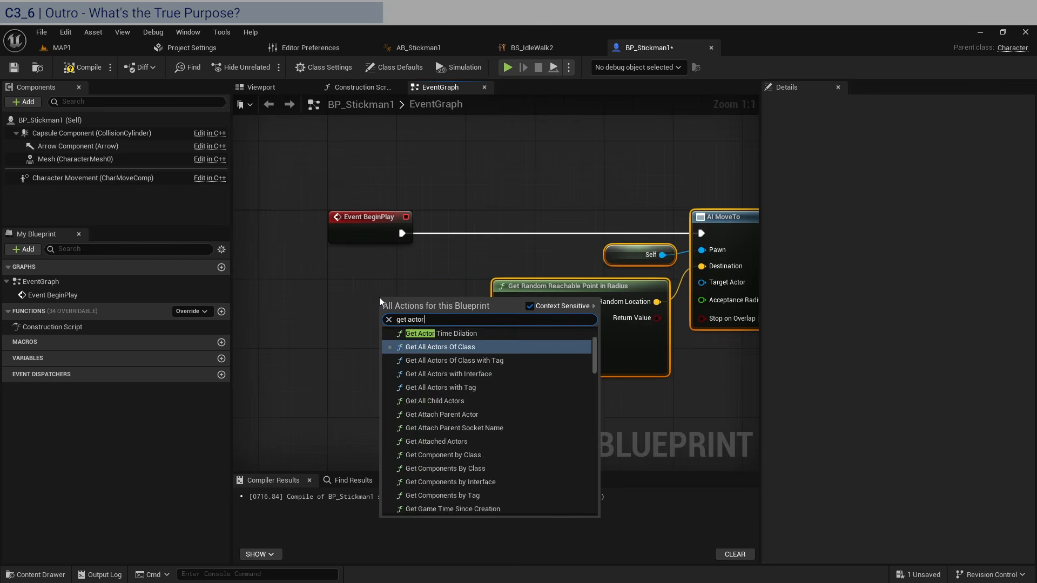
{"action": "key", "text": "Return"}
{"action": "left_click_drag", "start_coordinate": [393, 302], "coordinate": [350, 285]}
{"action": "left_click_drag", "start_coordinate": [447, 310], "coordinate": [428, 293]}
{"action": "right_click_drag", "start_coordinate": [567, 189], "coordinate": [464, 178]}
{"action": "left_click_drag", "start_coordinate": [665, 175], "coordinate": [487, 283]}
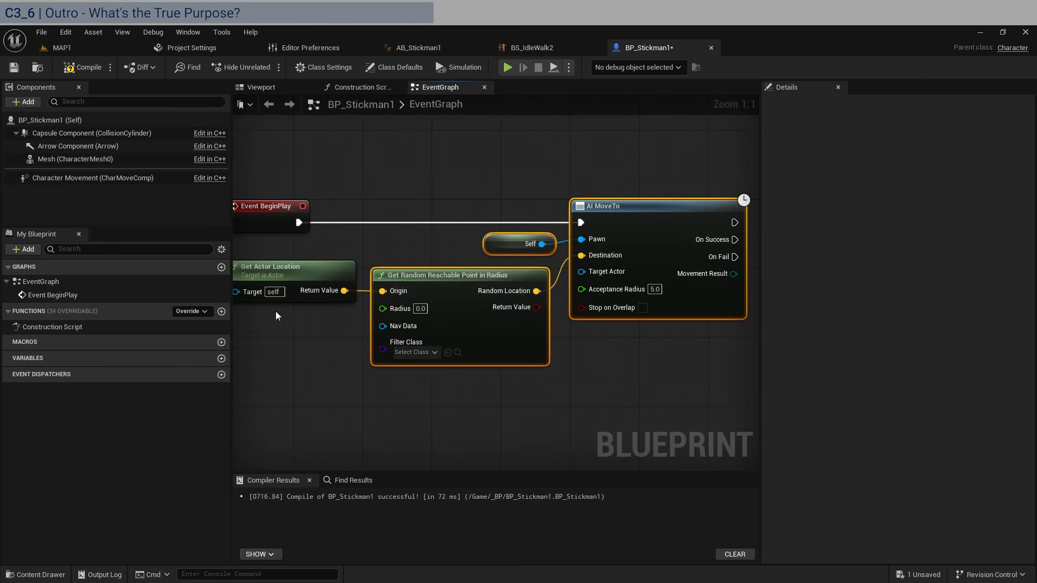